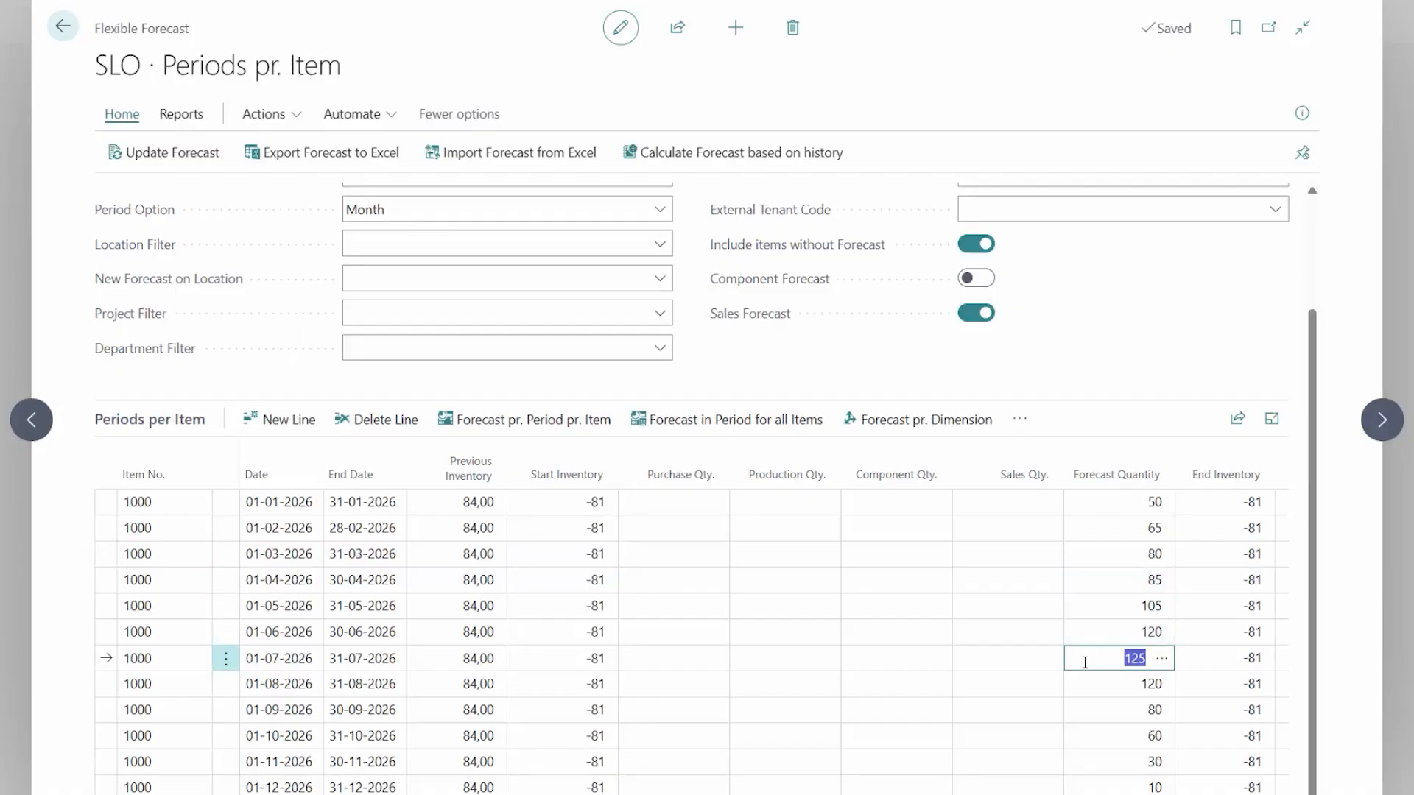
- Return to the item list, search for "forec" and open Forecast in Period for all Items
scroll(1085, 662, up, 2)
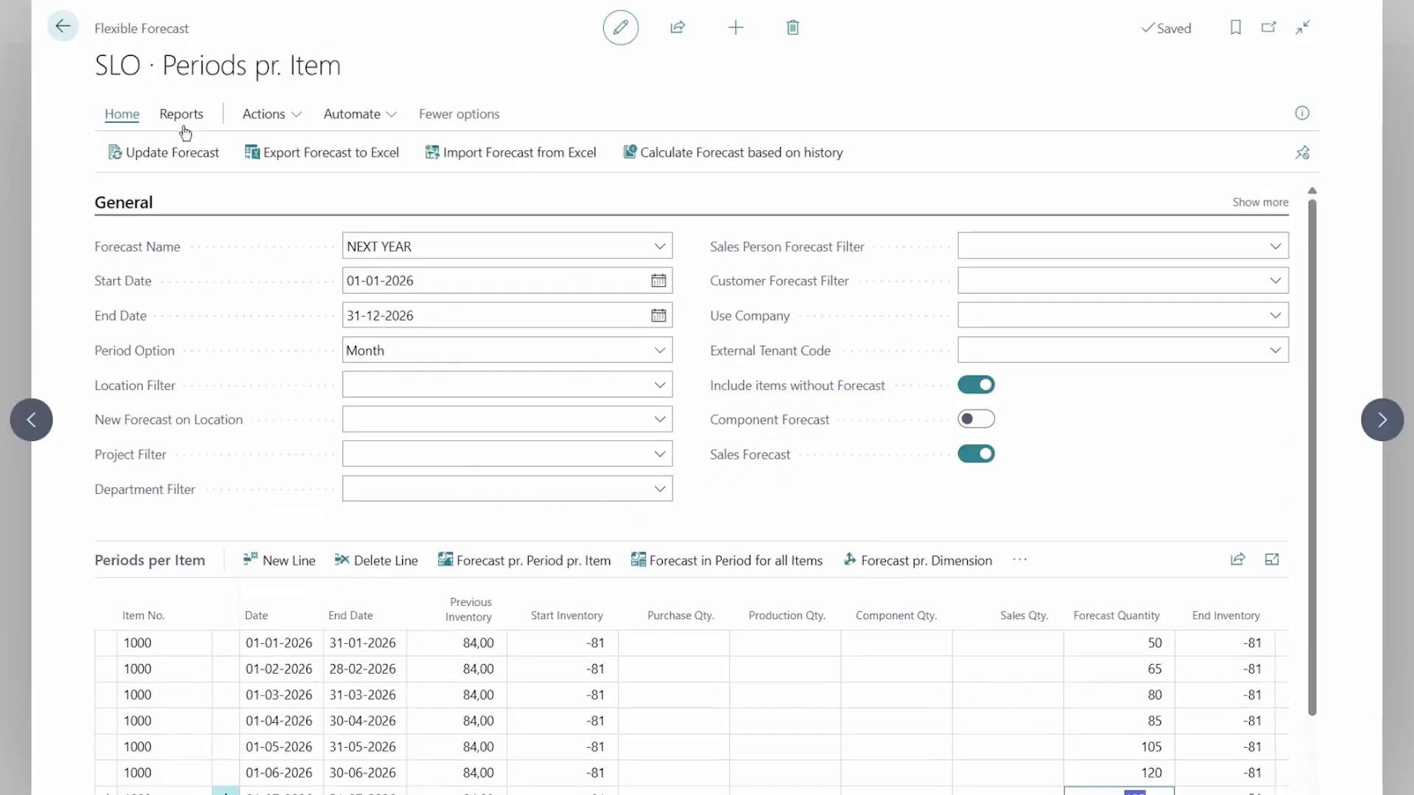
click(64, 31)
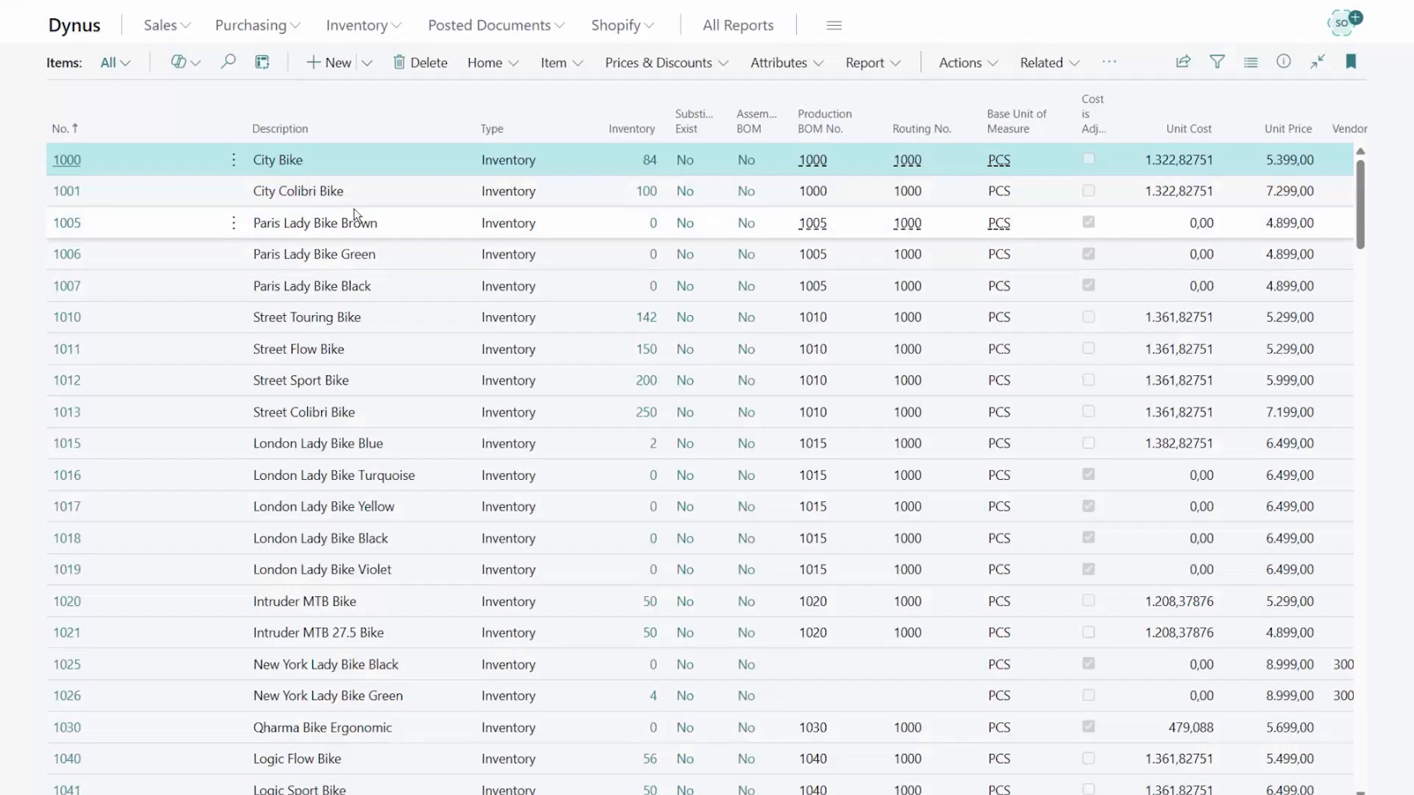
key(alt+q)
text(foec)
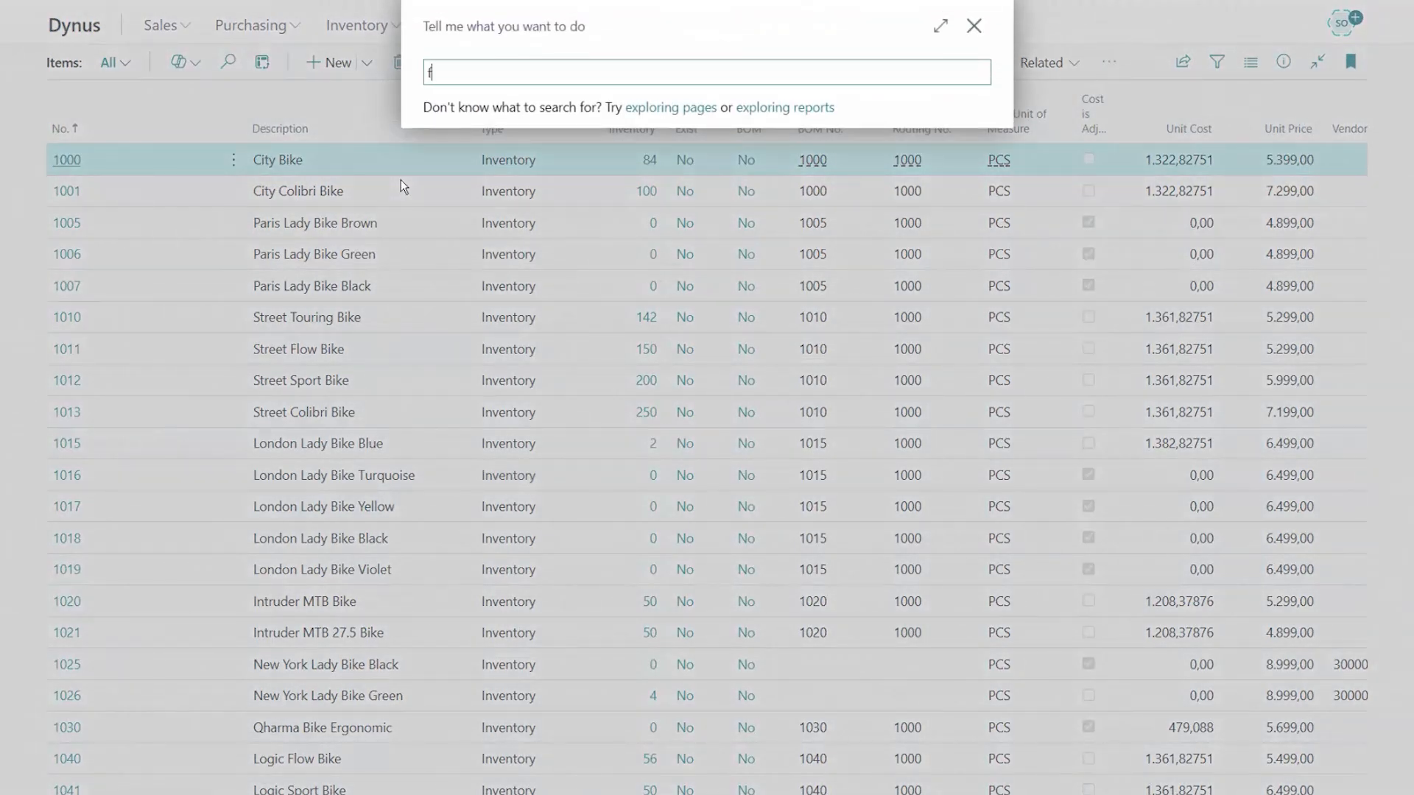
key(BackSpace)
key(BackSpace)
text(rec)
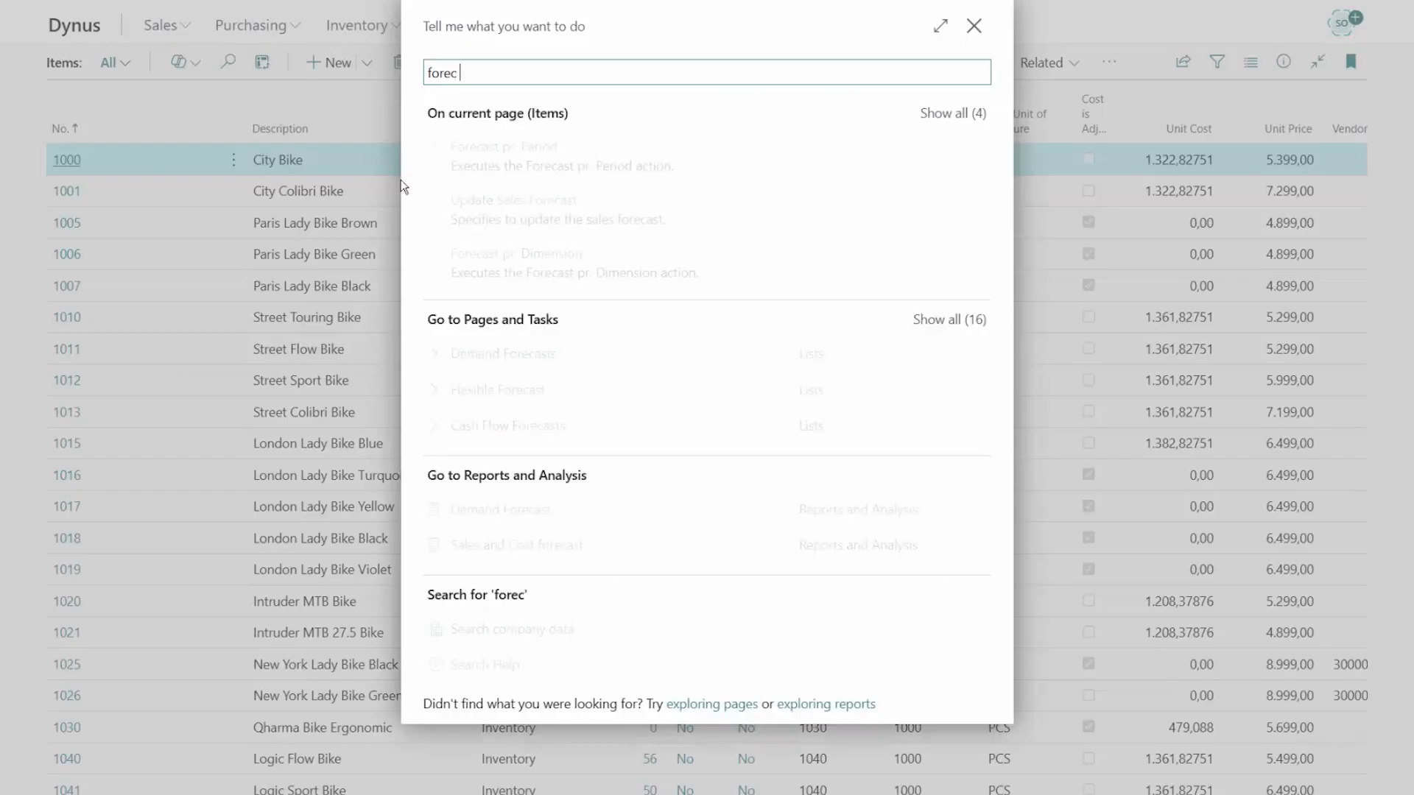
click(924, 117)
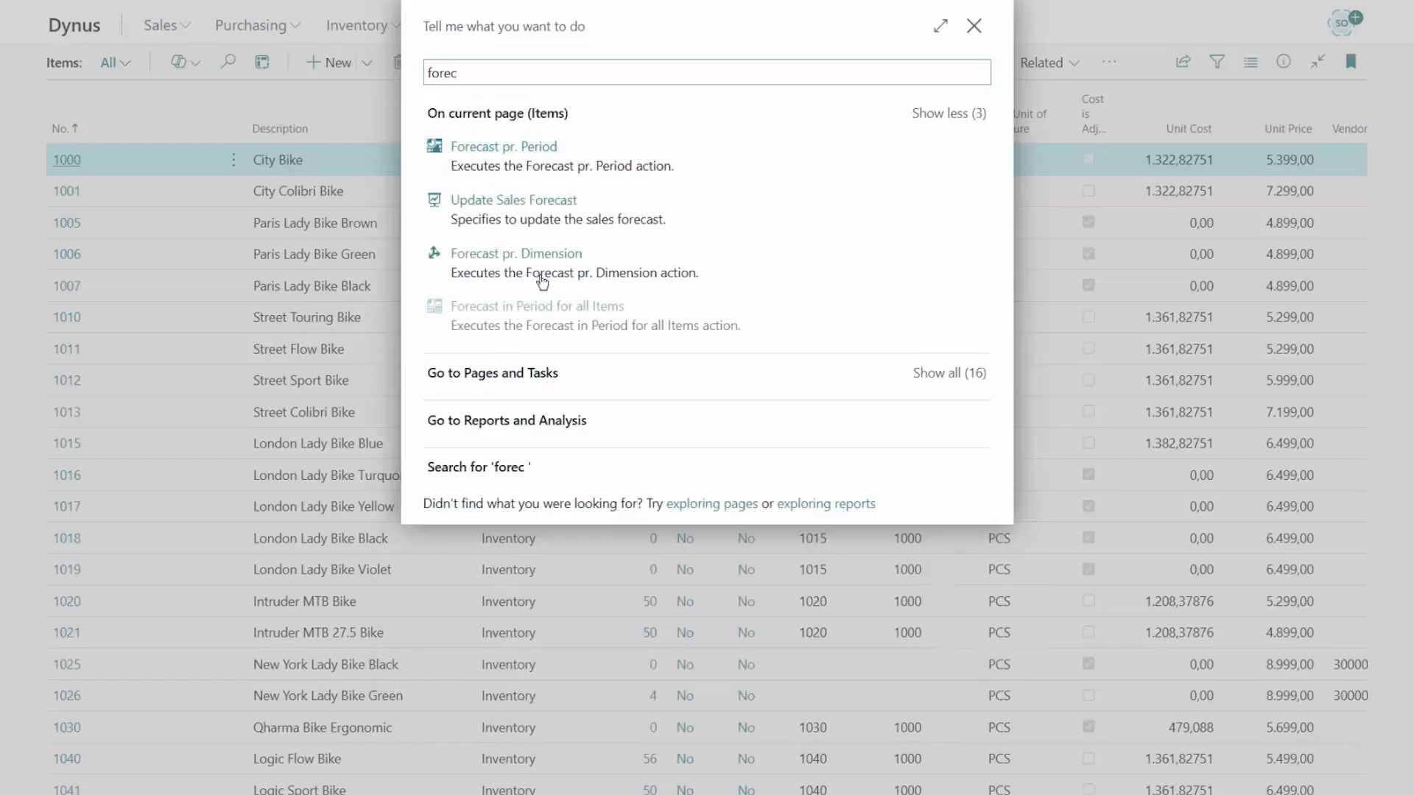
click(555, 313)
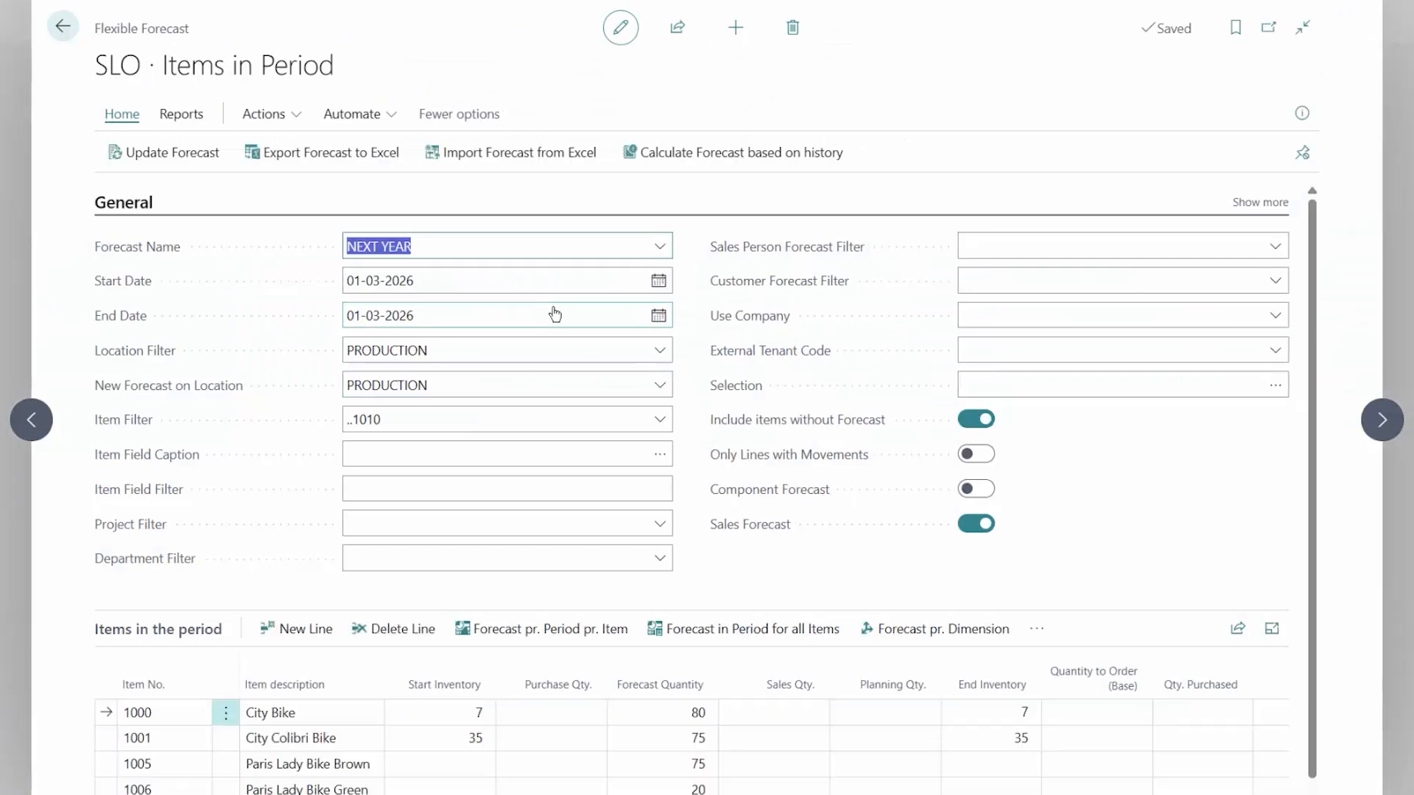
- Check the forecast name, start date and end date of the Items in Period page, and update the forecast
drag(1311, 228, 1306, 244)
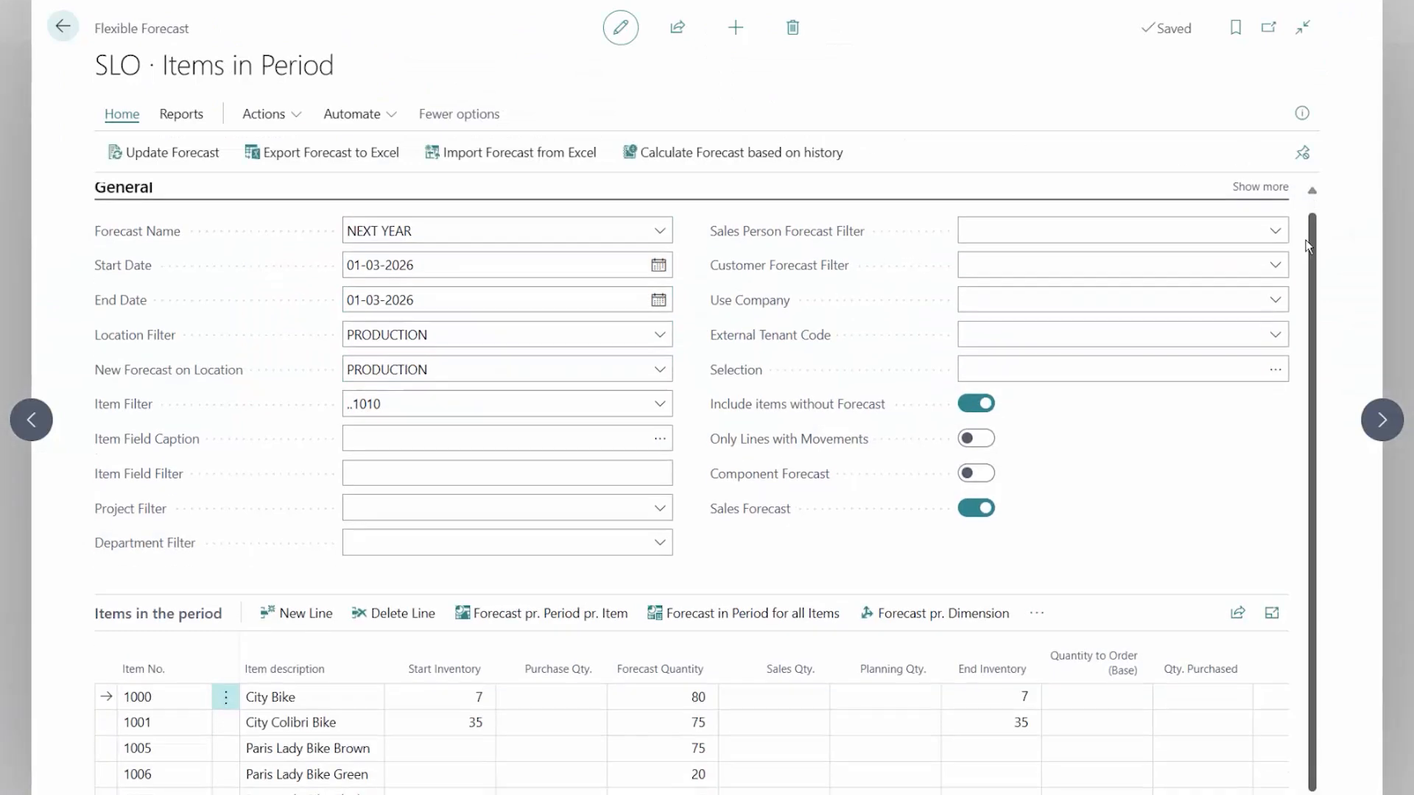
click(417, 266)
click(420, 301)
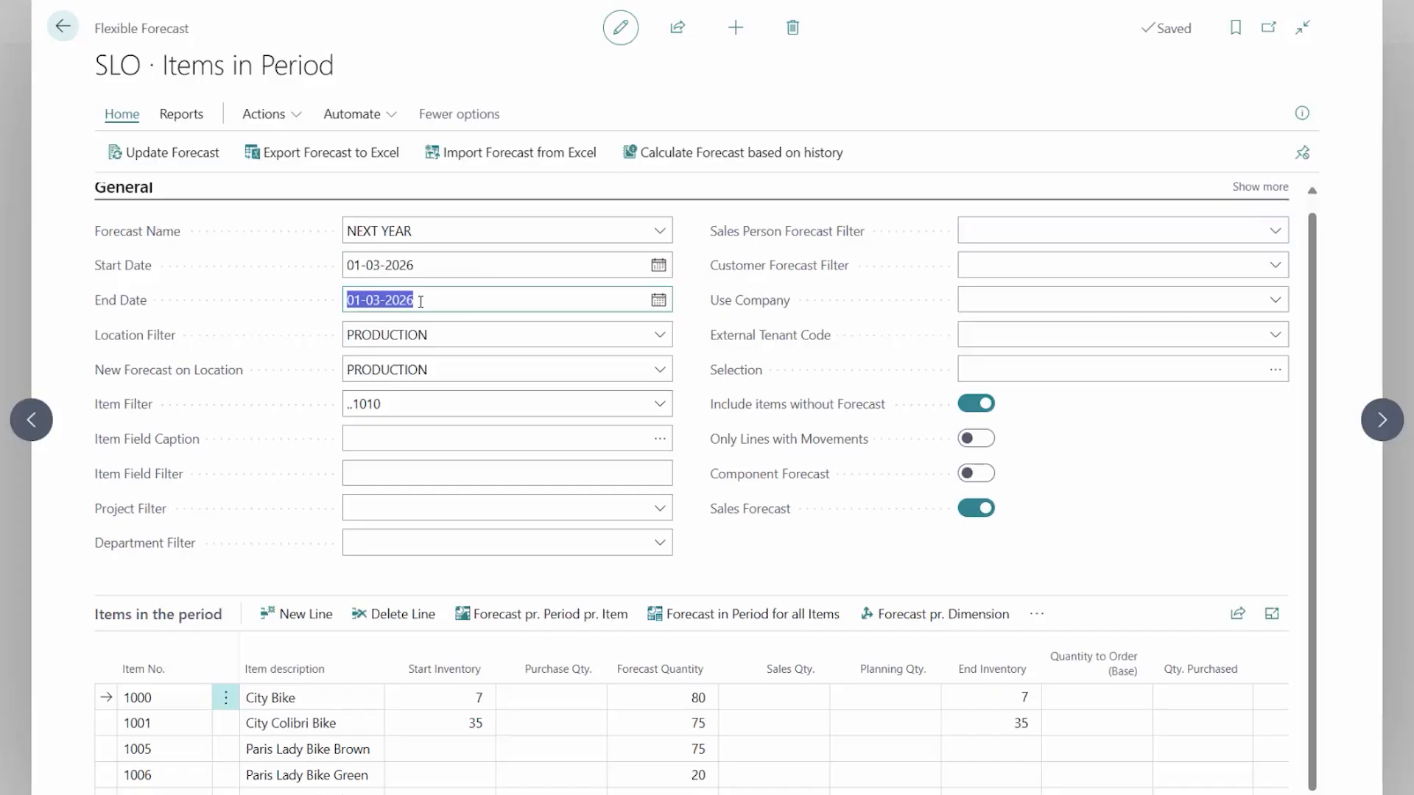
click(411, 235)
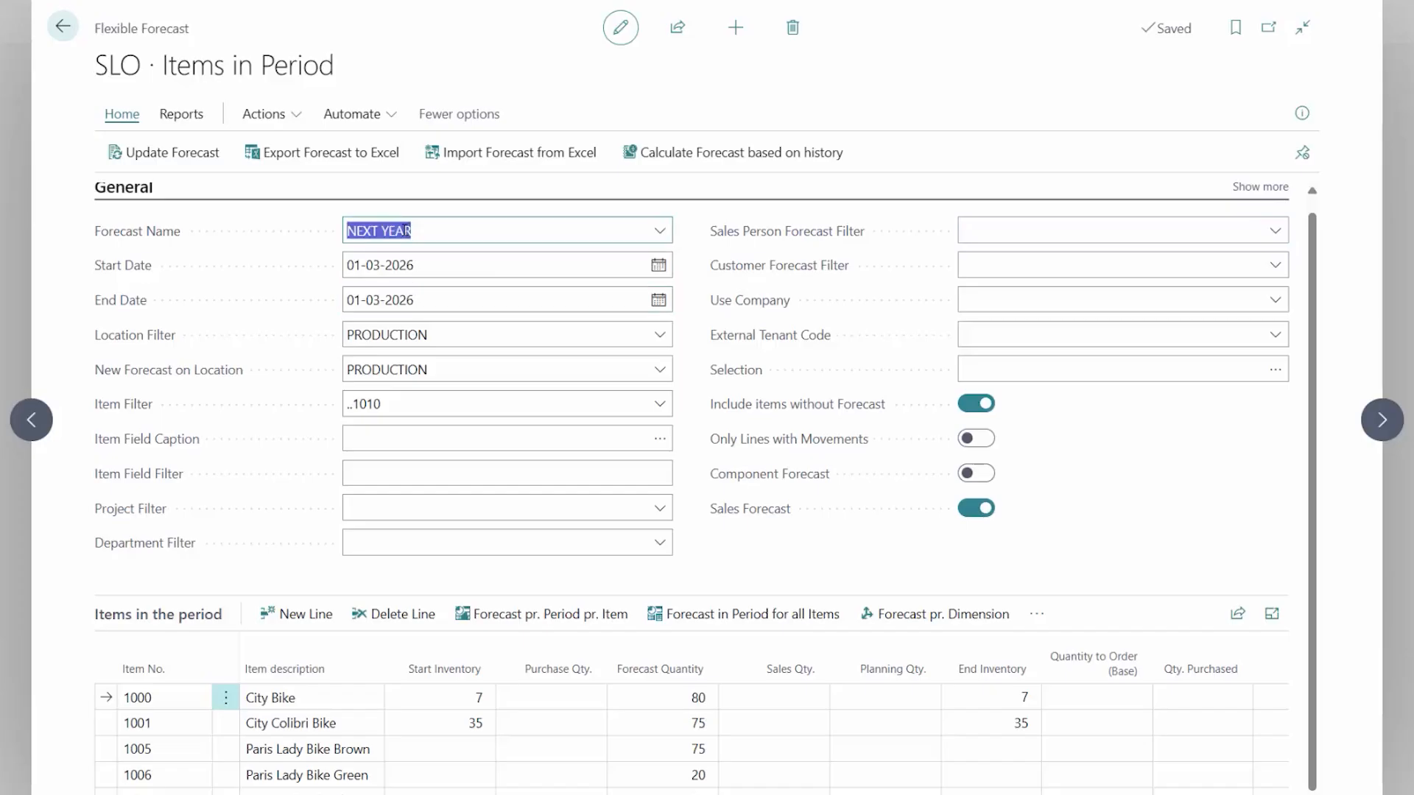
scroll(441, 402, down, 1)
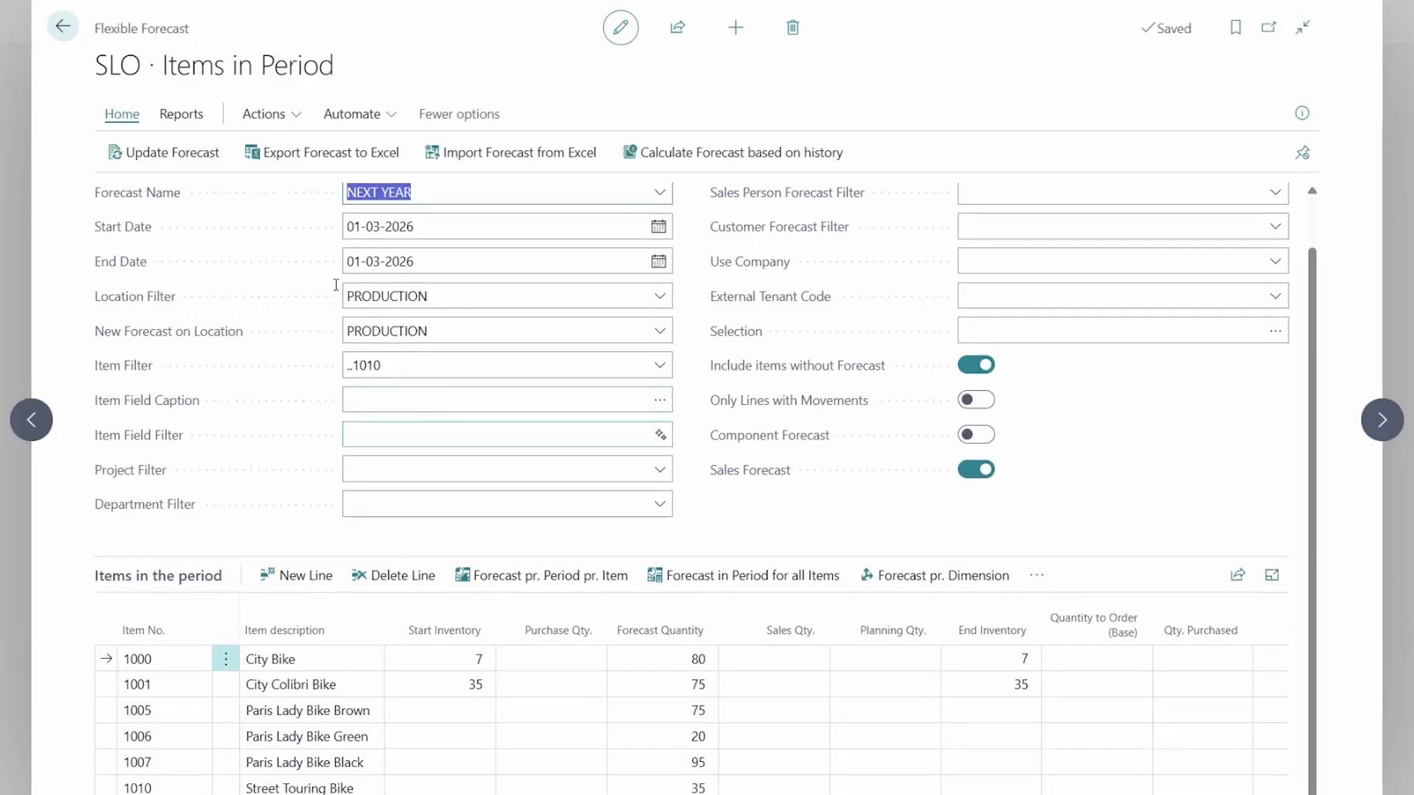
click(174, 151)
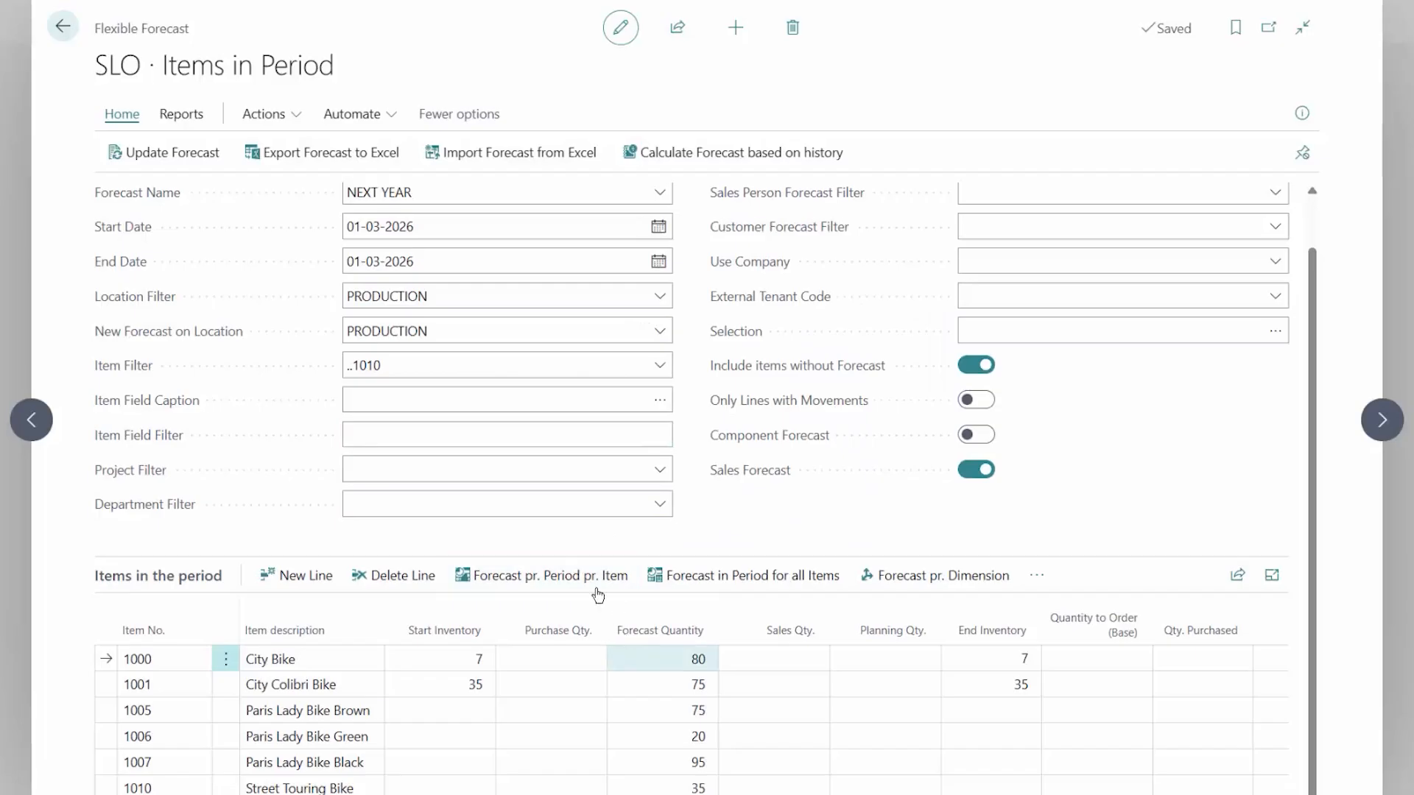
- Examine the item filter and the City Bike's forecast quantity in the Items in Period page
click(369, 367)
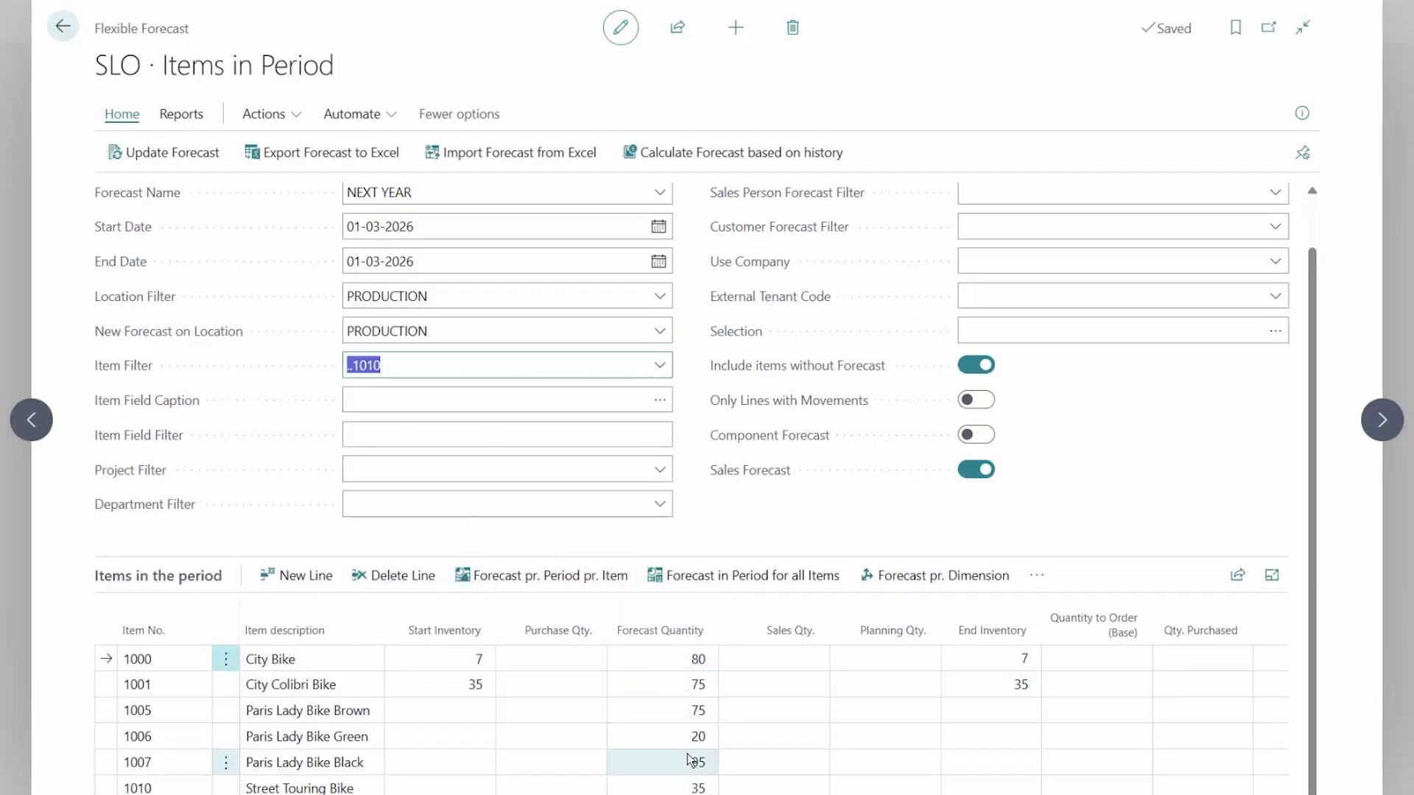
click(683, 655)
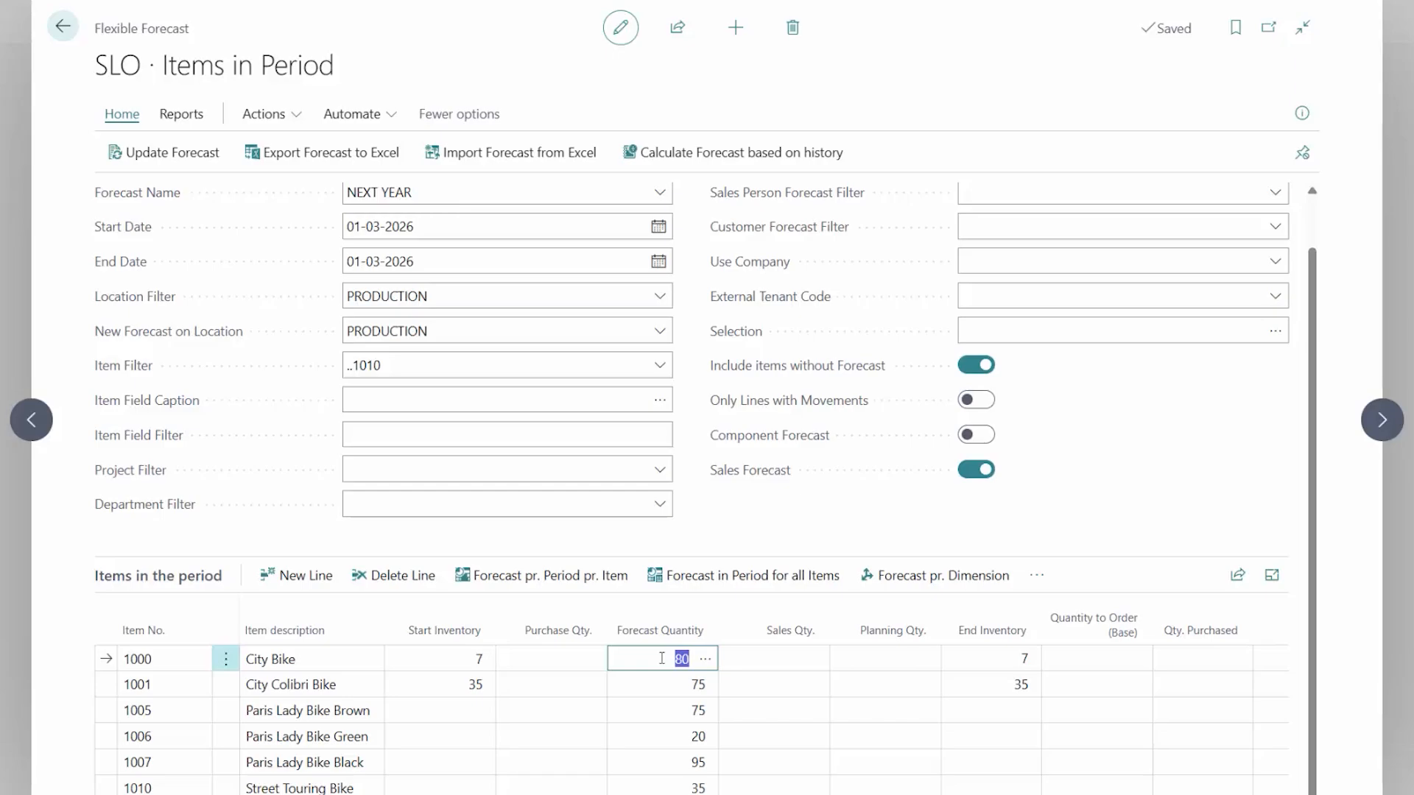
click(662, 658)
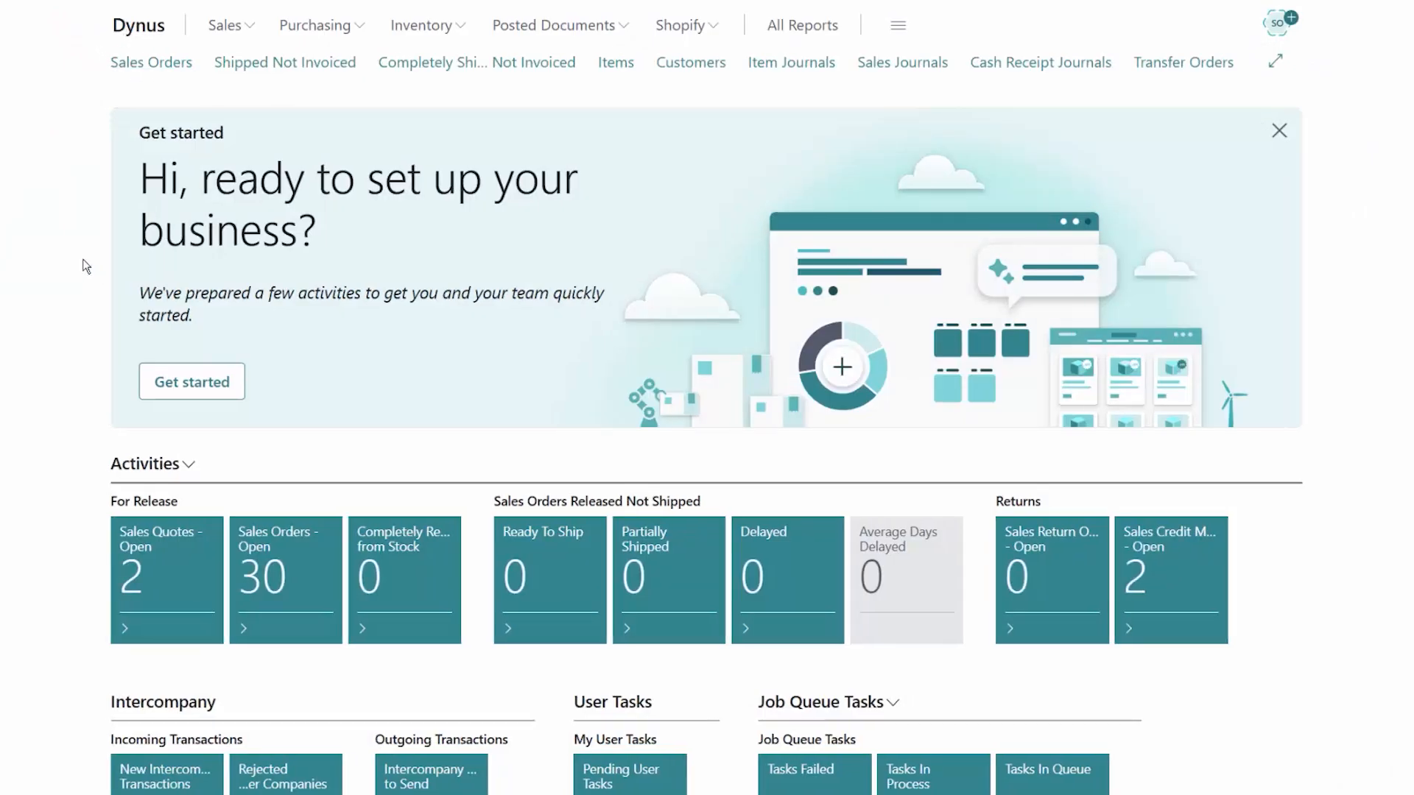
- Search for "simp mrp" and open the Reverse Planning - Simple MRP Planning worksheet
key(alt+q)
text(simp )
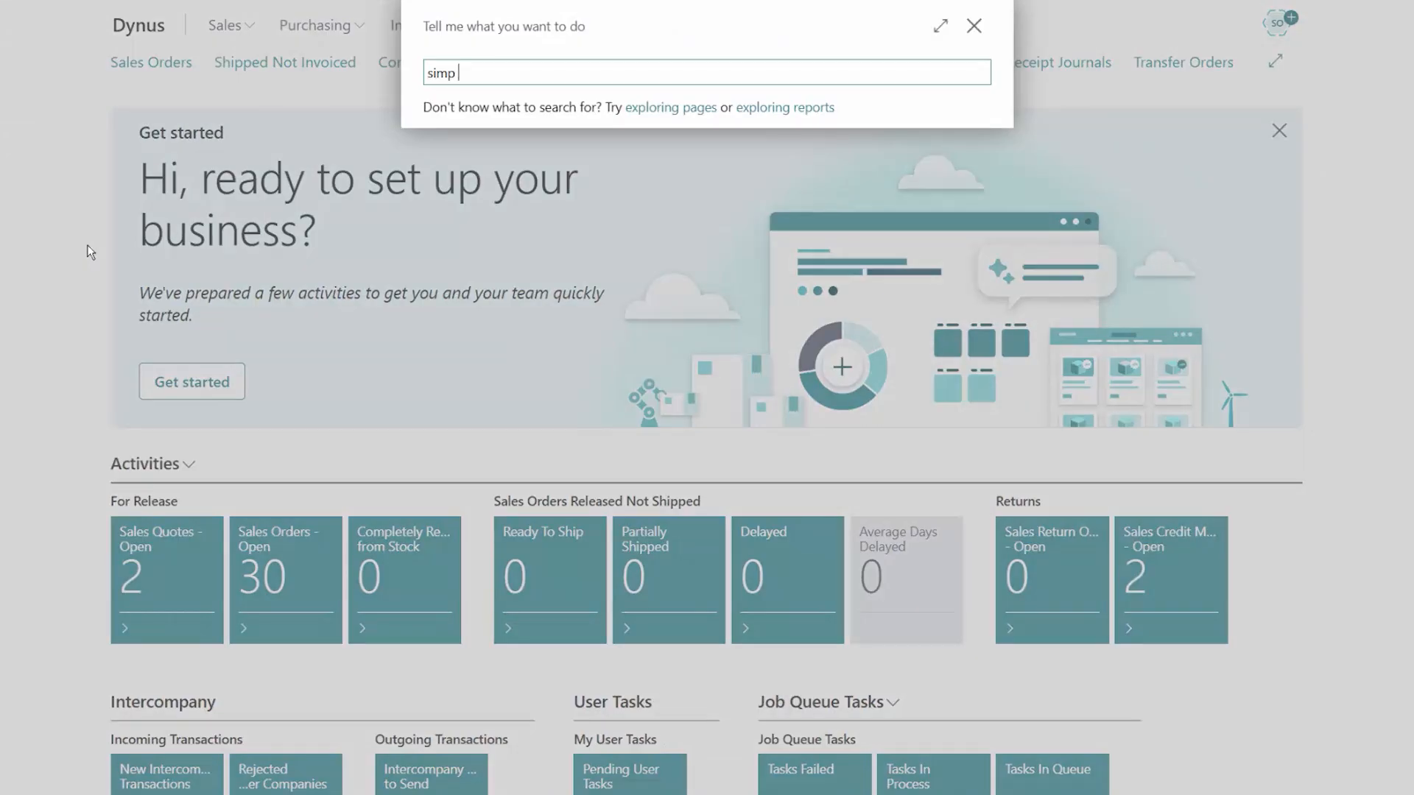
text(mrp)
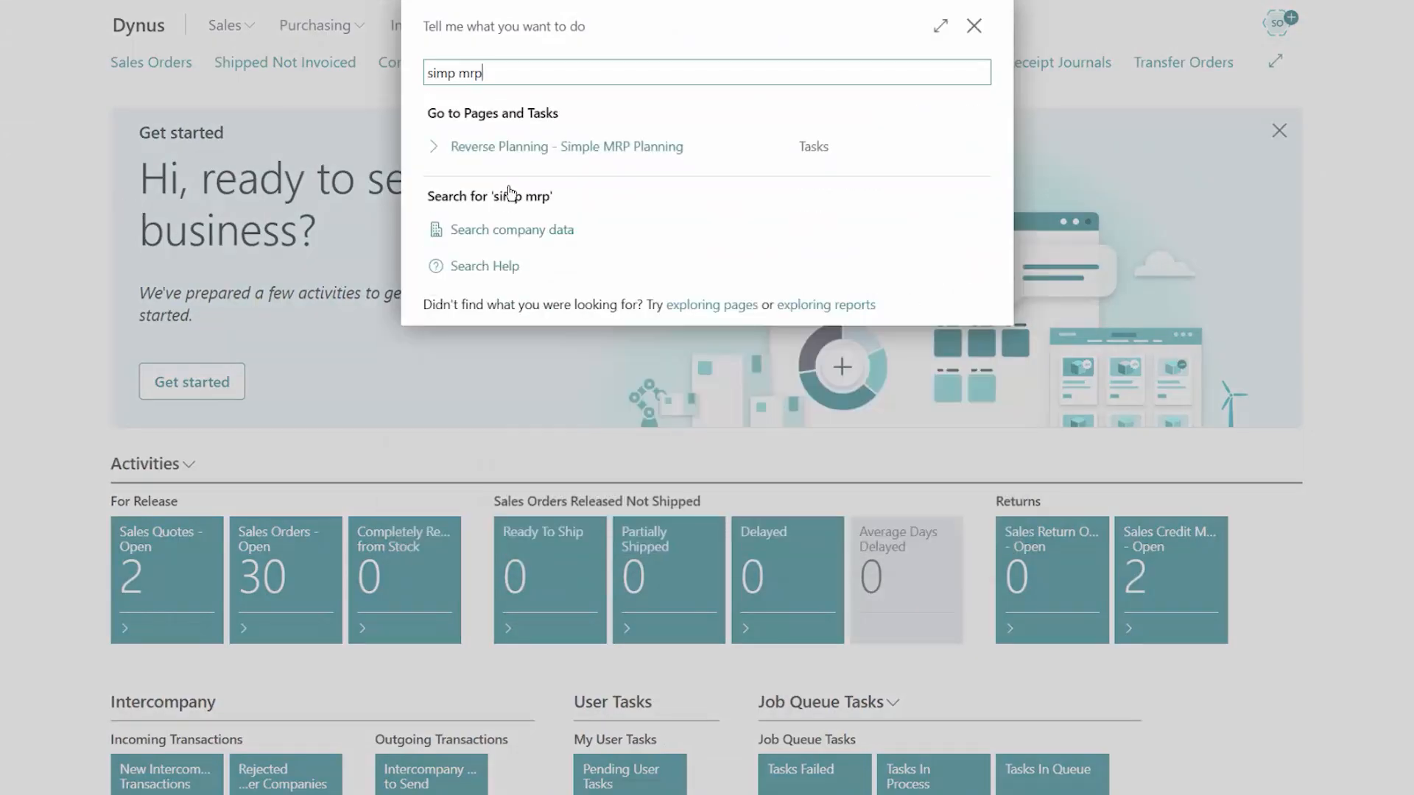
click(543, 157)
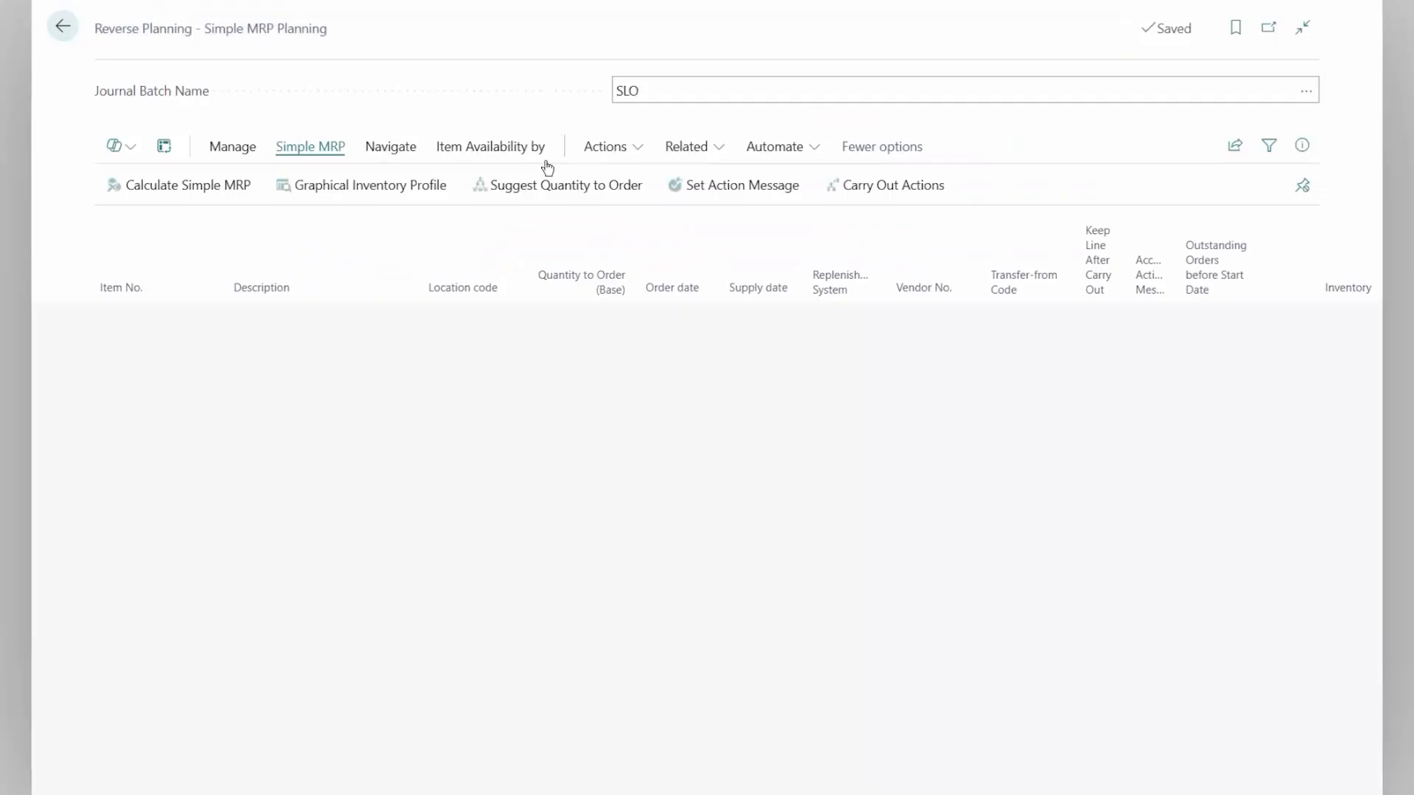
- Start Calculate Simple MRP and open its planning template list with the additional templates shown
click(245, 189)
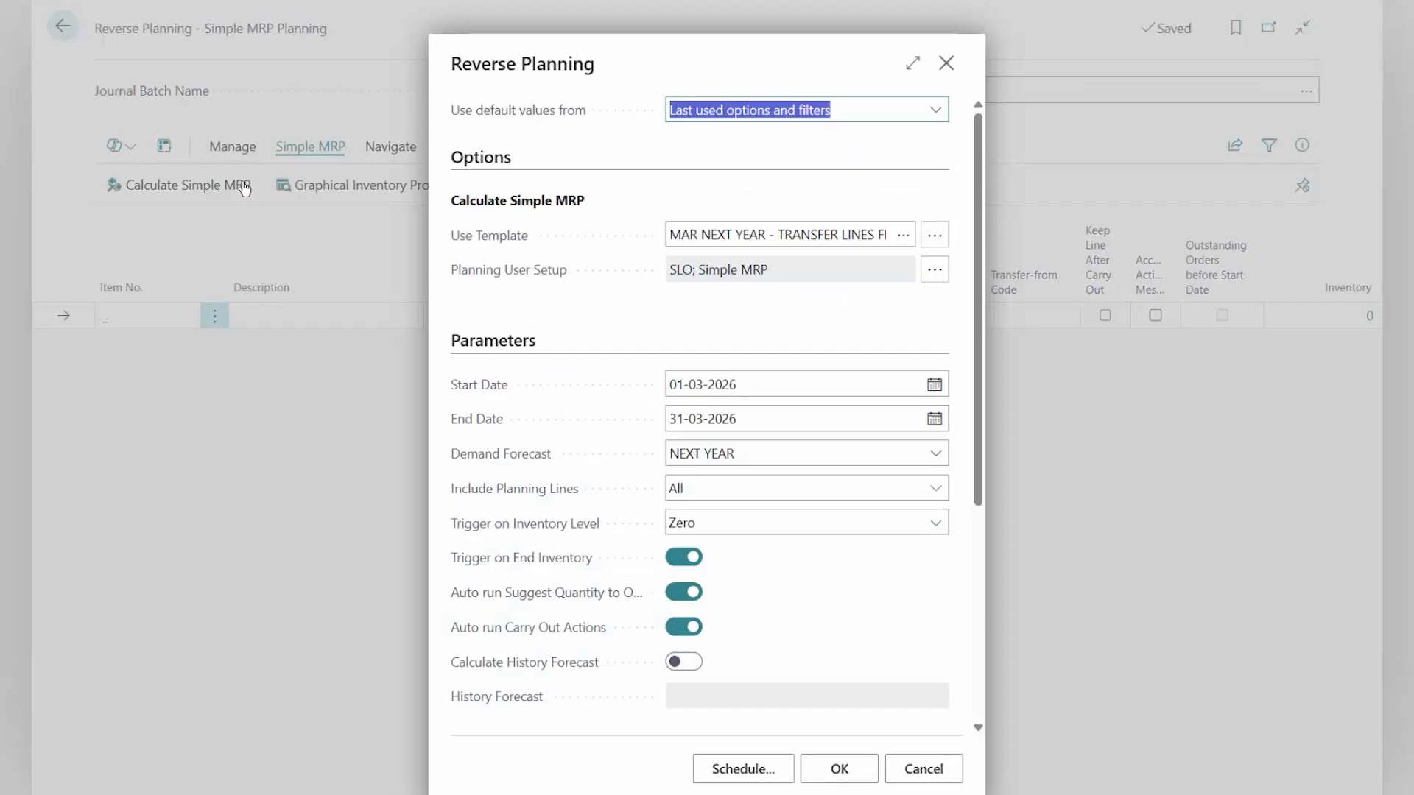
click(872, 241)
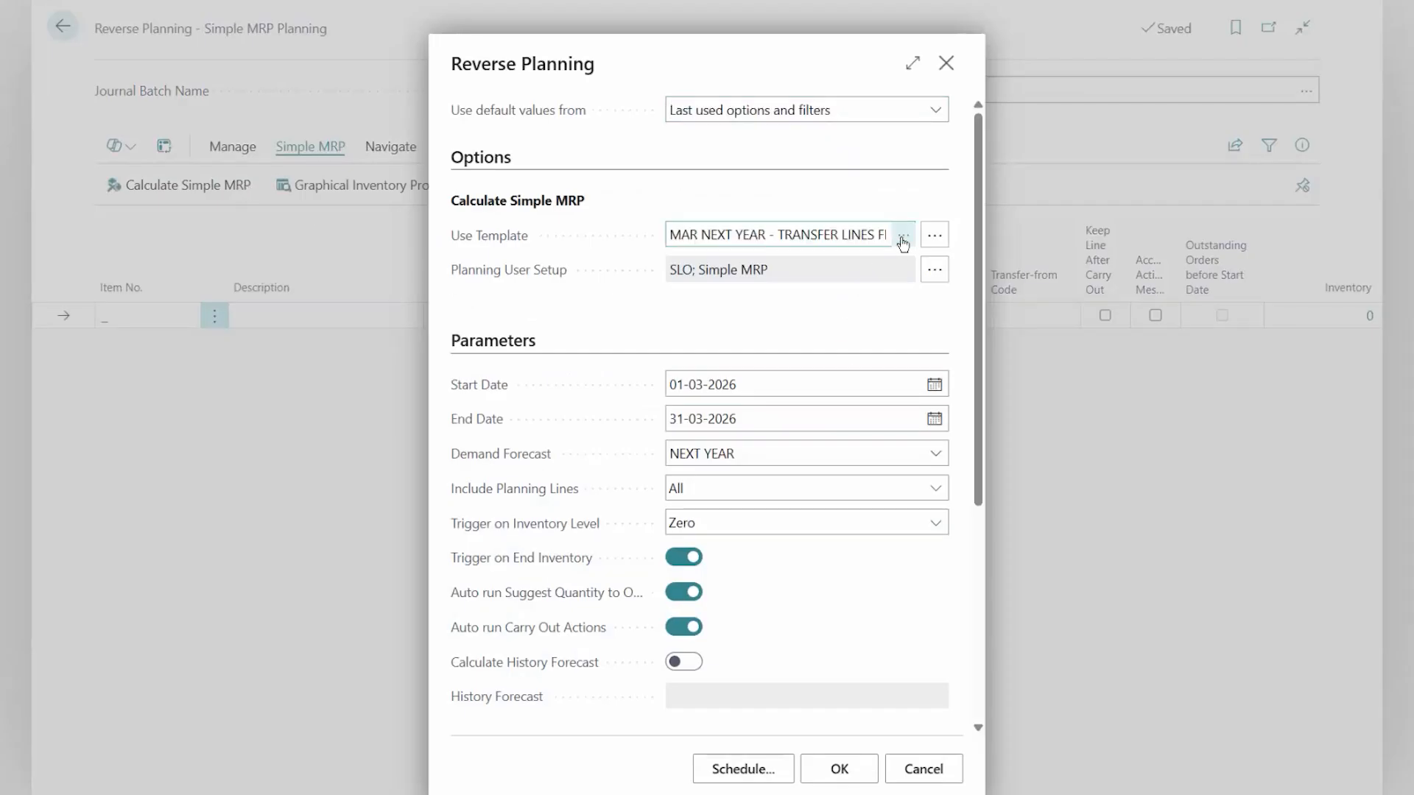
click(903, 236)
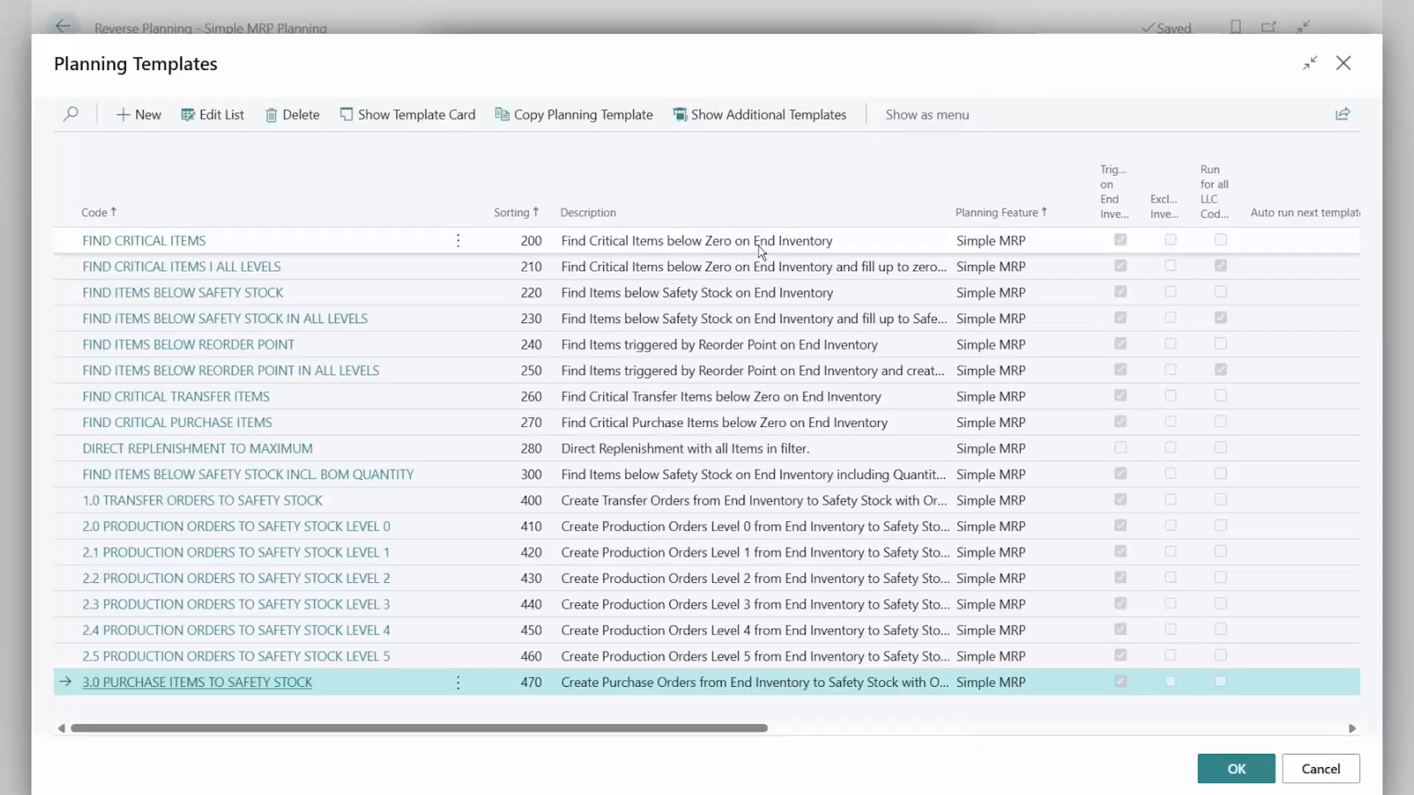
click(744, 120)
- Highlight the monthly NEXT YEAR templates from January through July in the planning template list
scroll(443, 578, down, 3)
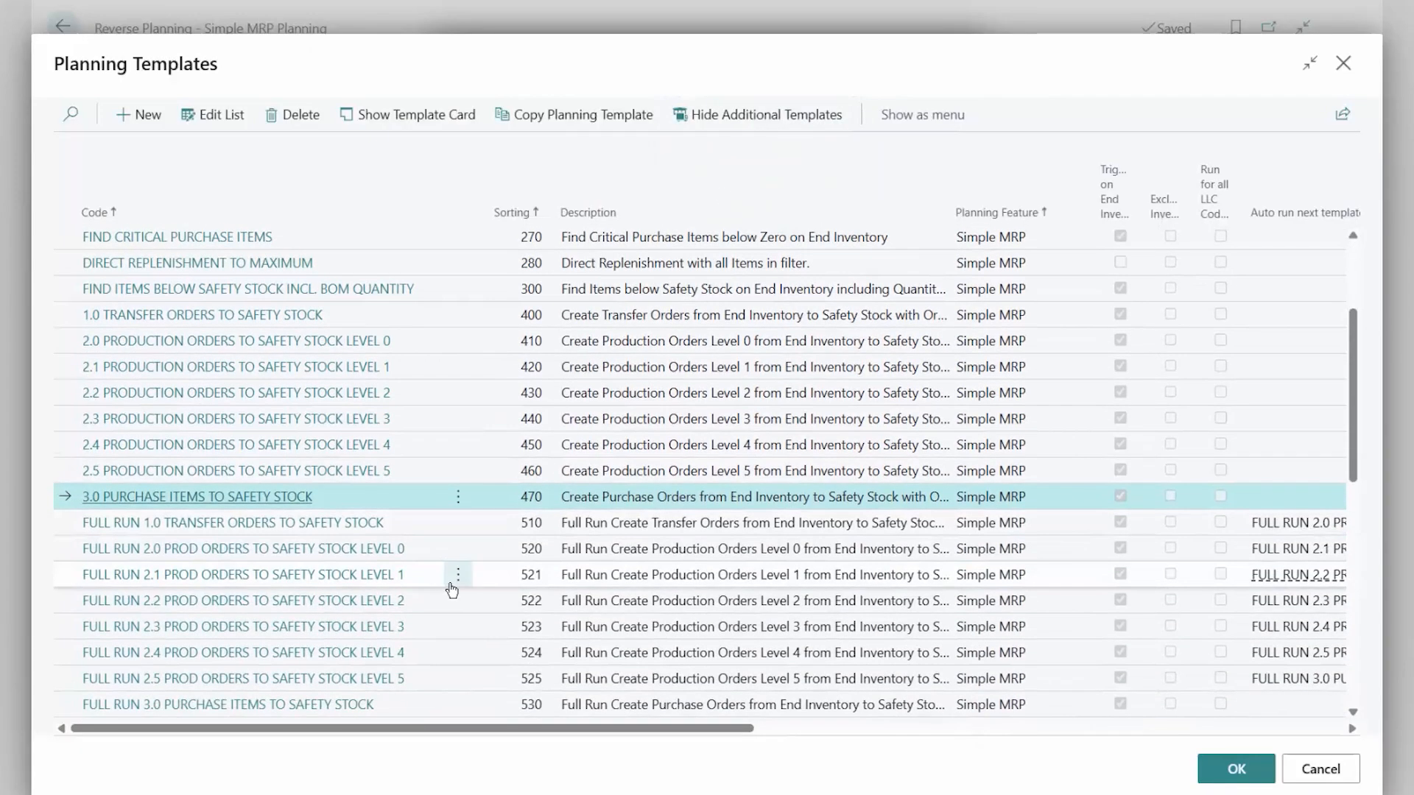
scroll(447, 595, down, 3)
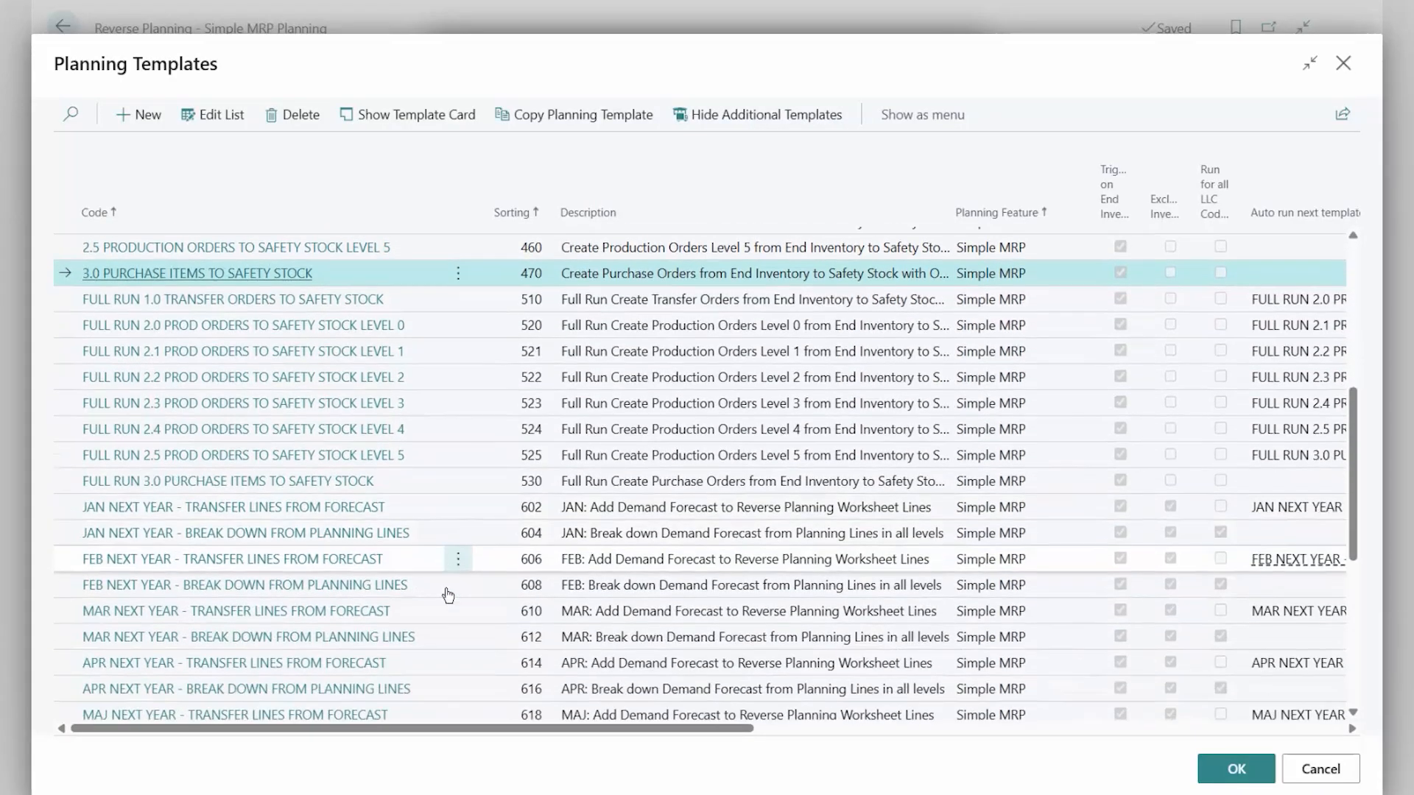
click(660, 360)
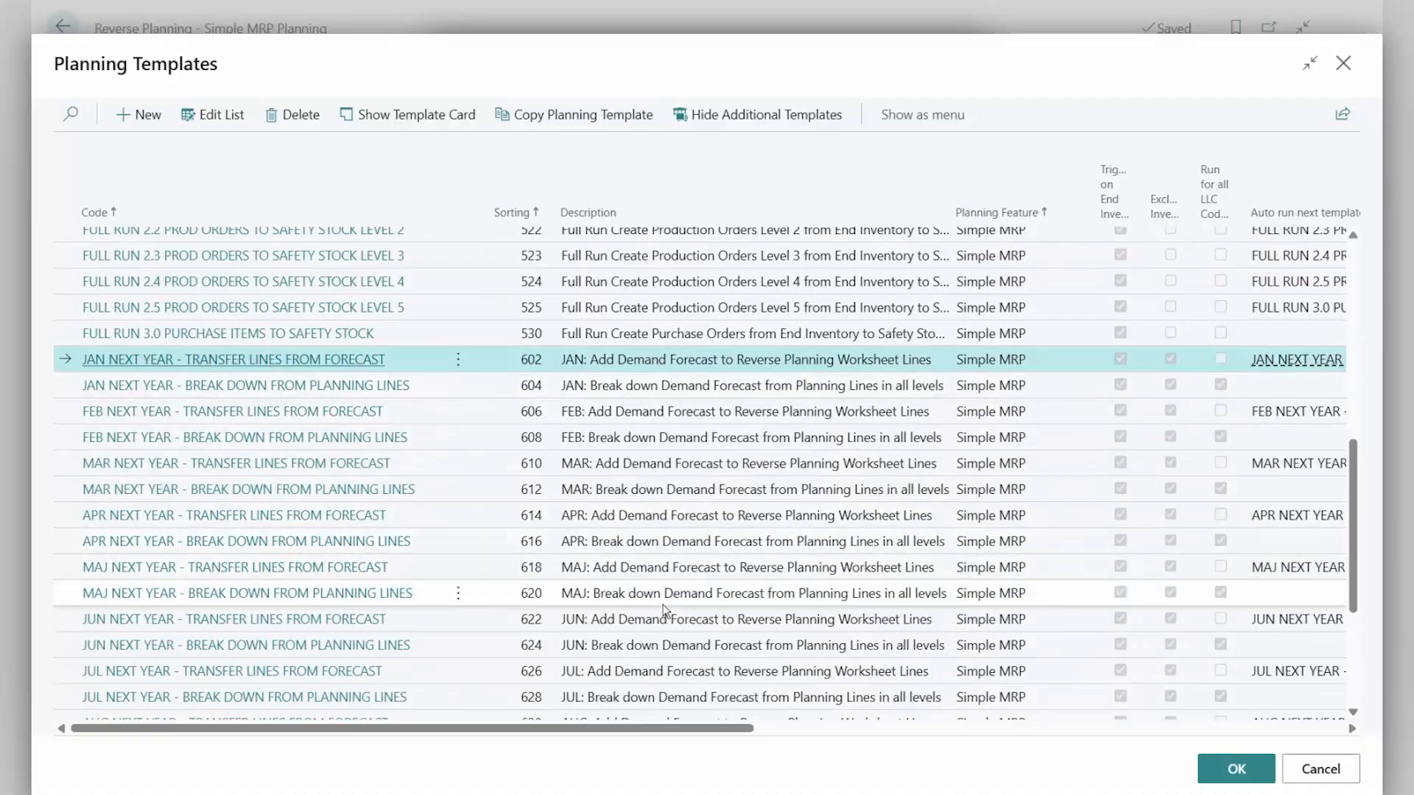
shift+click(642, 698)
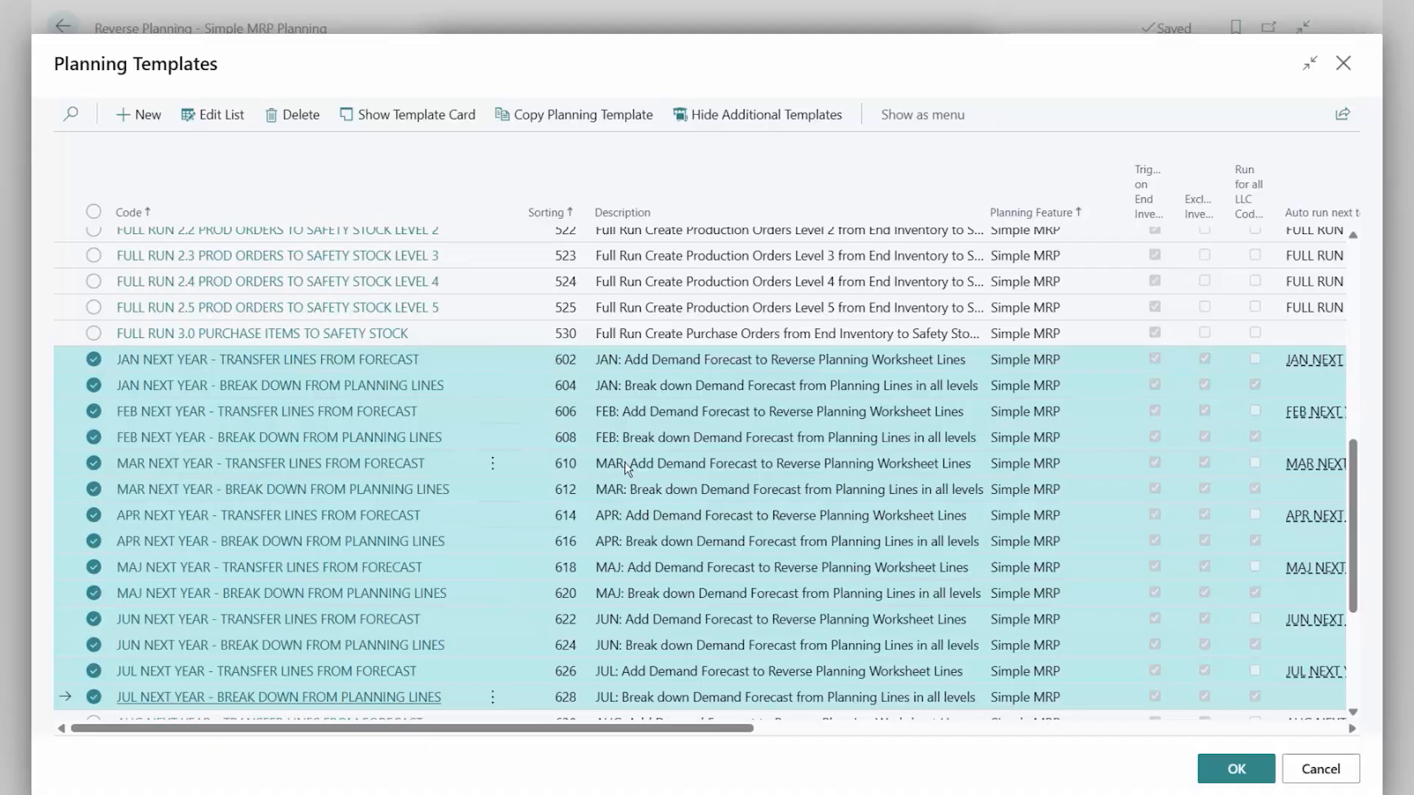
- Compare the two MAR NEXT YEAR templates for transferring lines from the forecast and breaking down planning lines
click(628, 464)
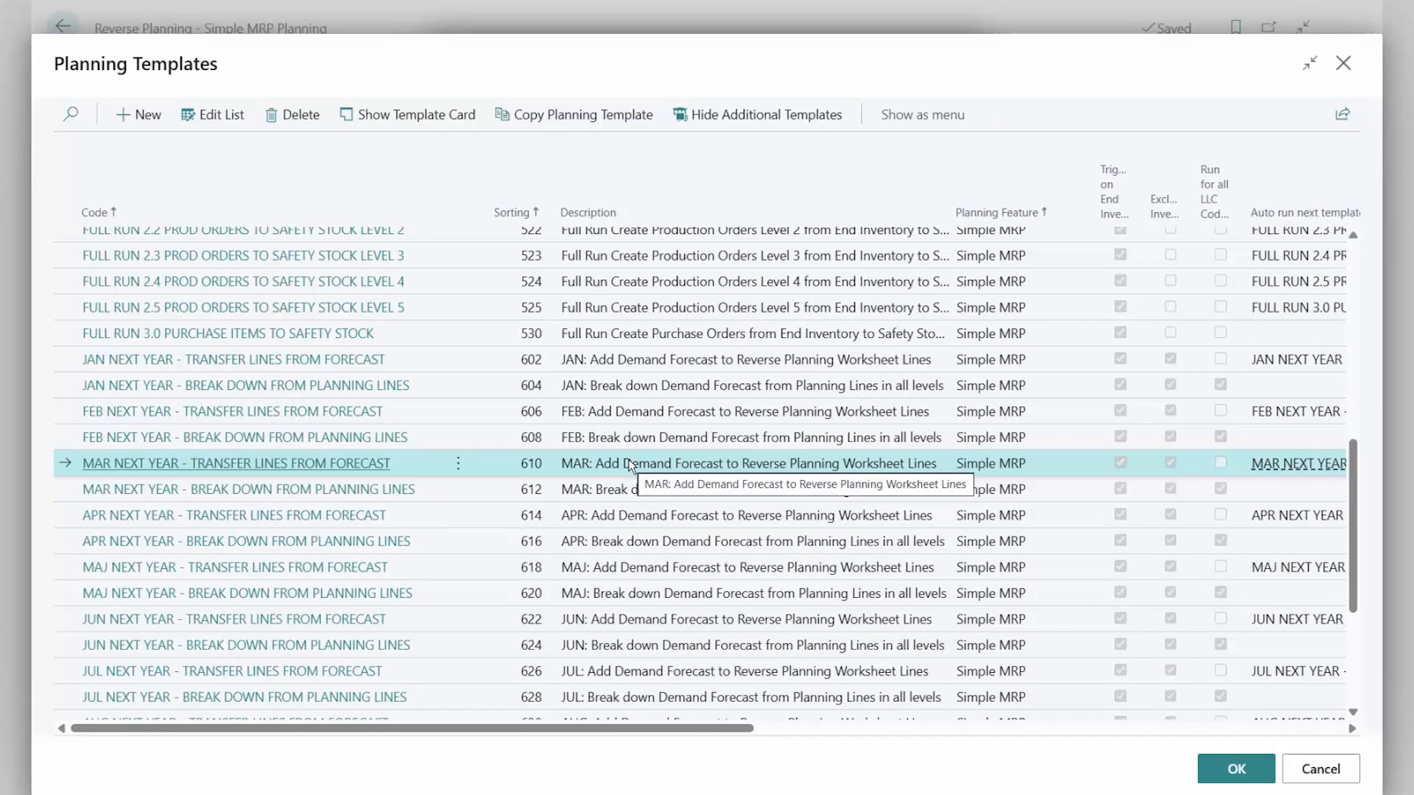
shift+click(635, 489)
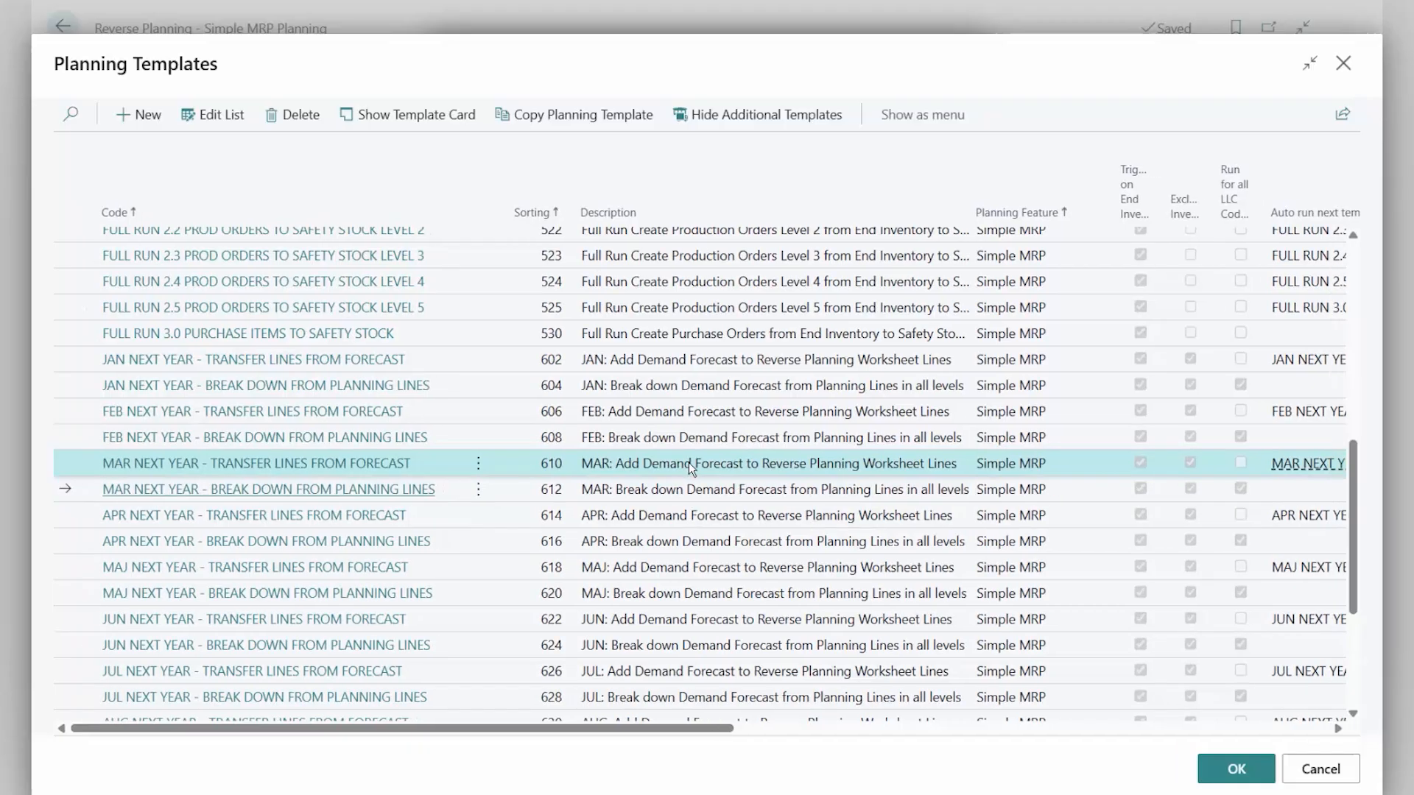
click(688, 463)
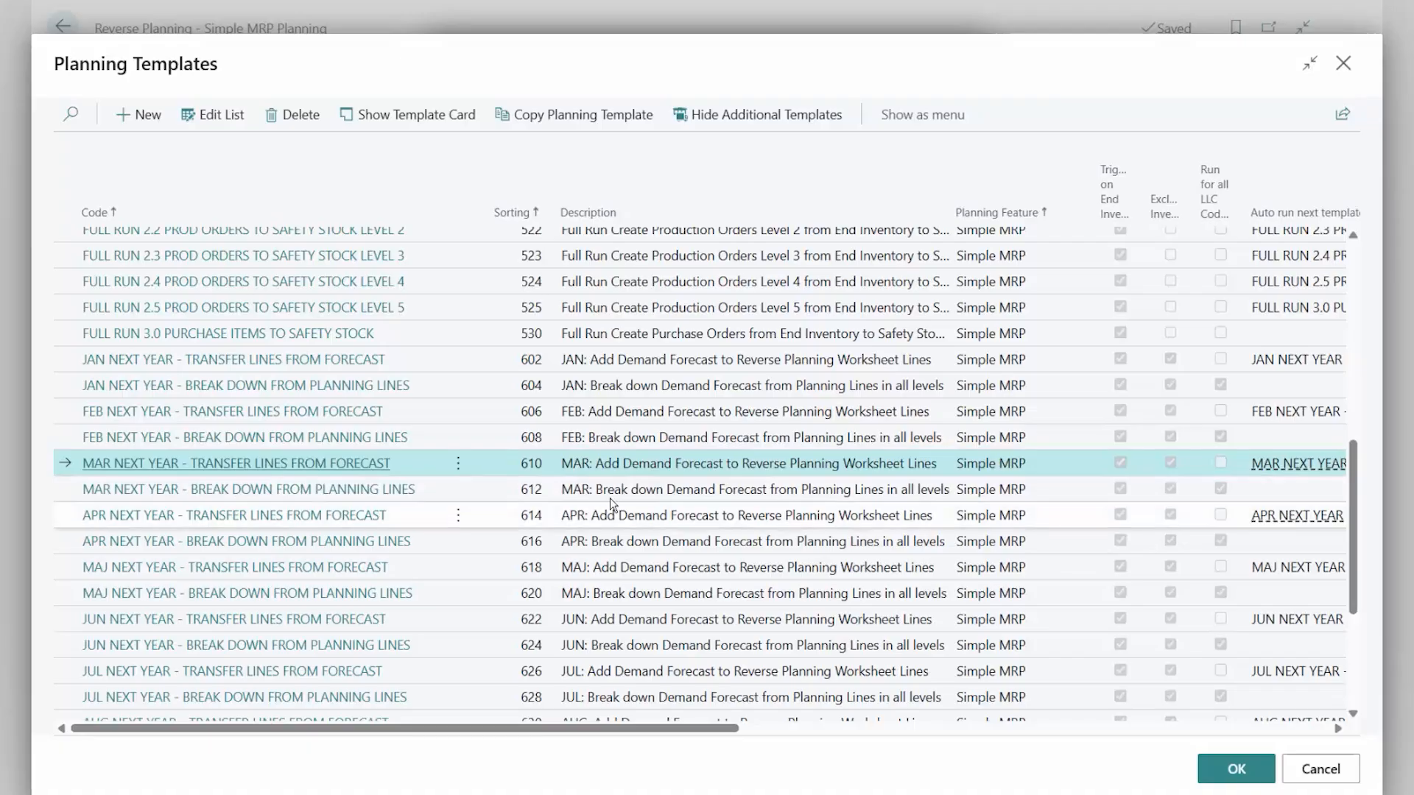
click(659, 497)
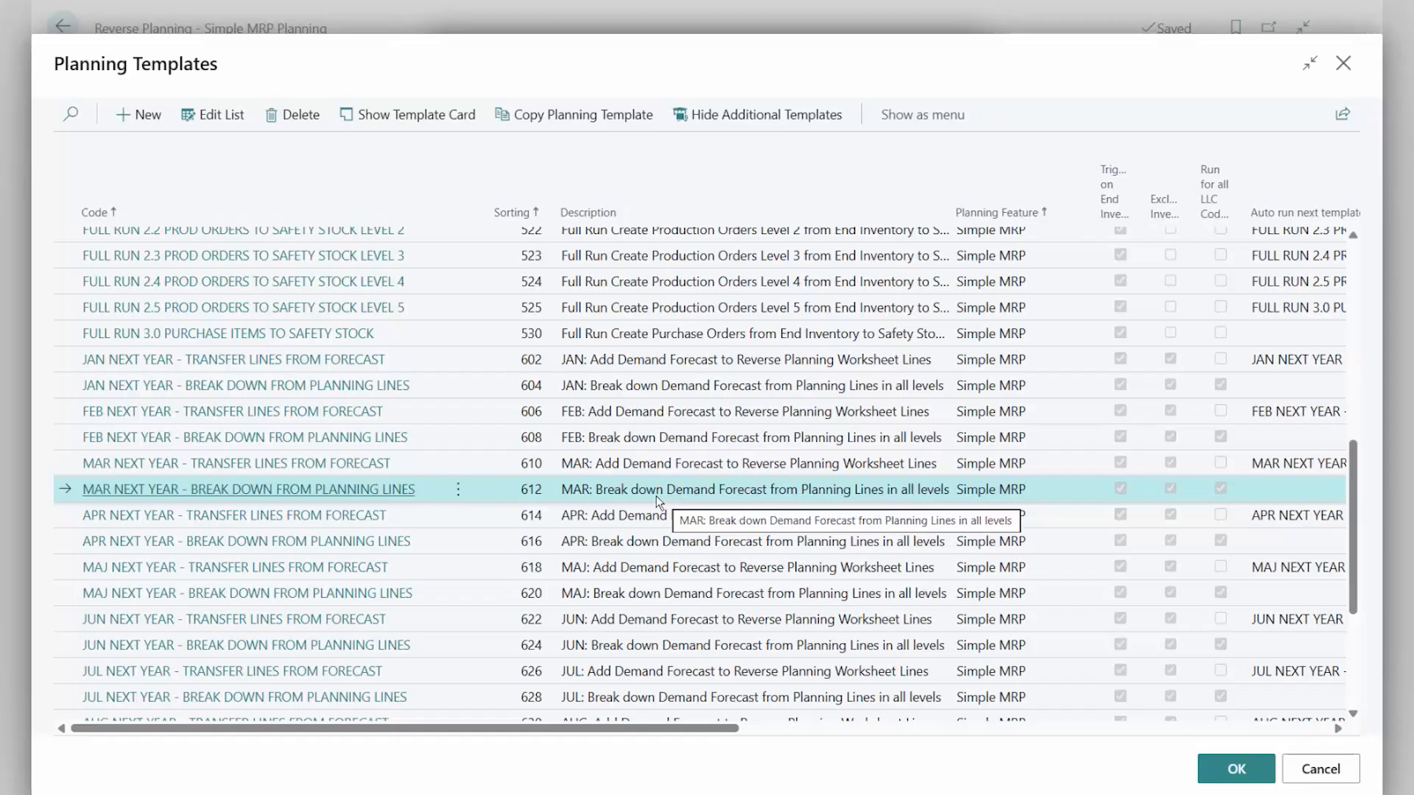
- Open the template card of MAR NEXT YEAR - TRANSFER LINES FROM FORECAST and examine its default start date formula
click(625, 465)
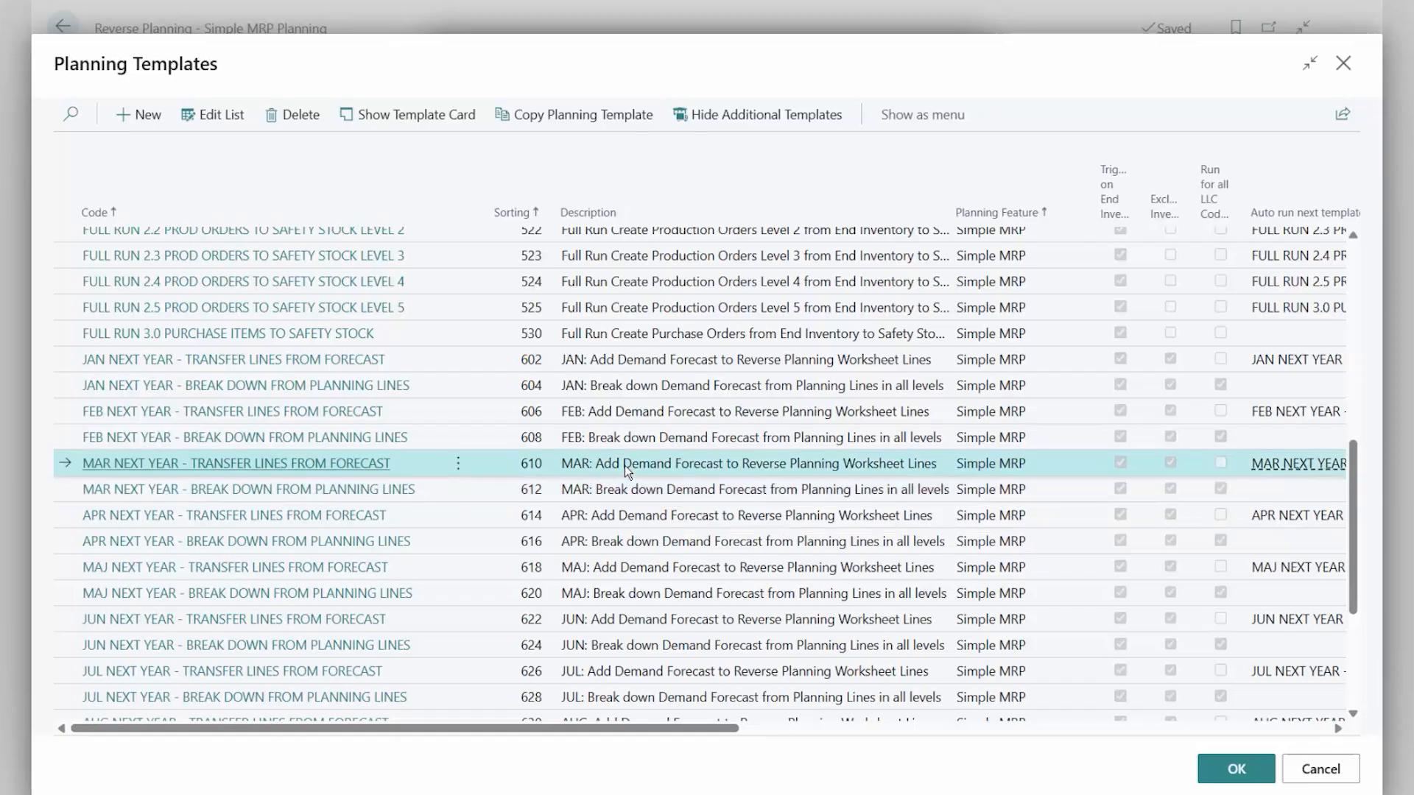
click(432, 116)
click(425, 384)
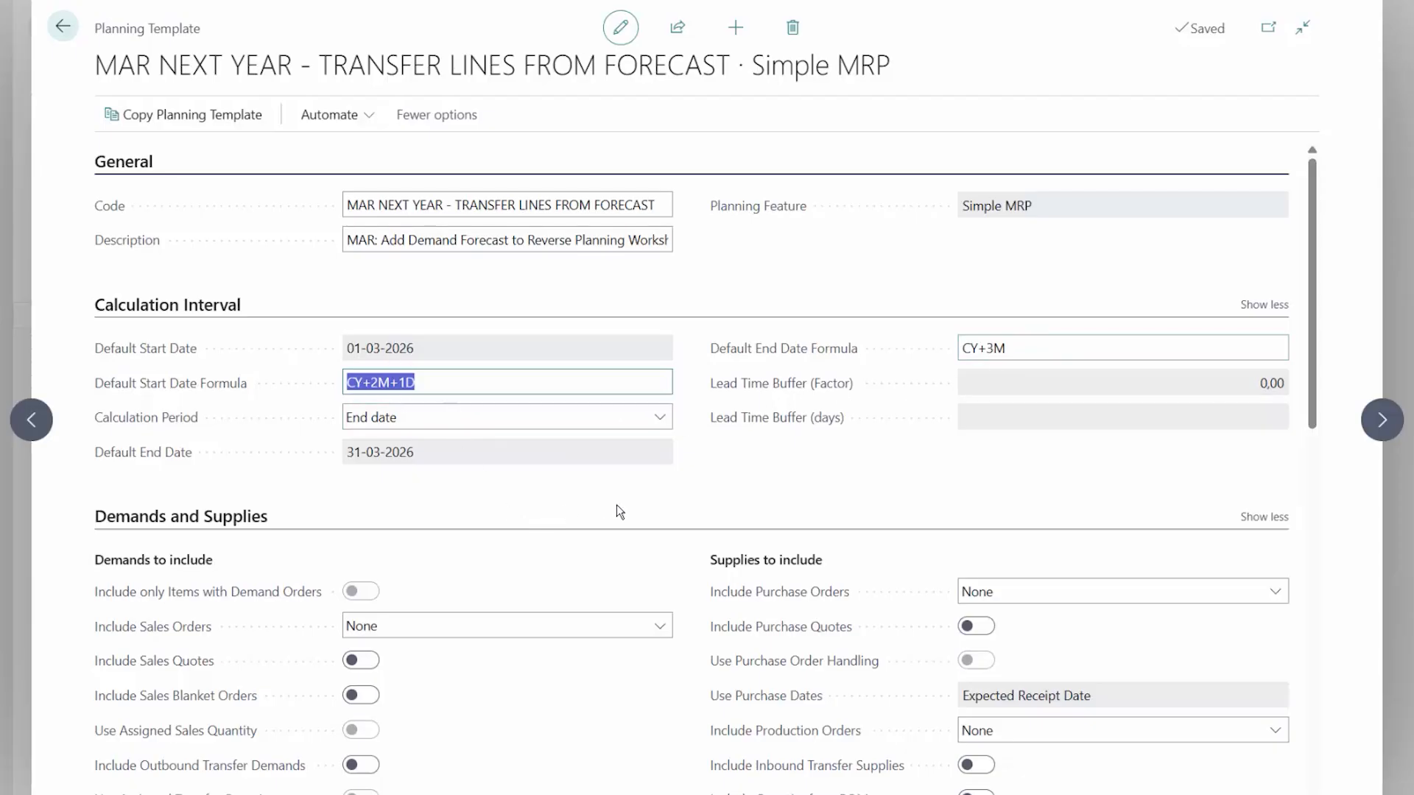
- Review the template's Exclude Inventory, Demand Forecast and Trigger on End Inventory settings
scroll(617, 505, down, 5)
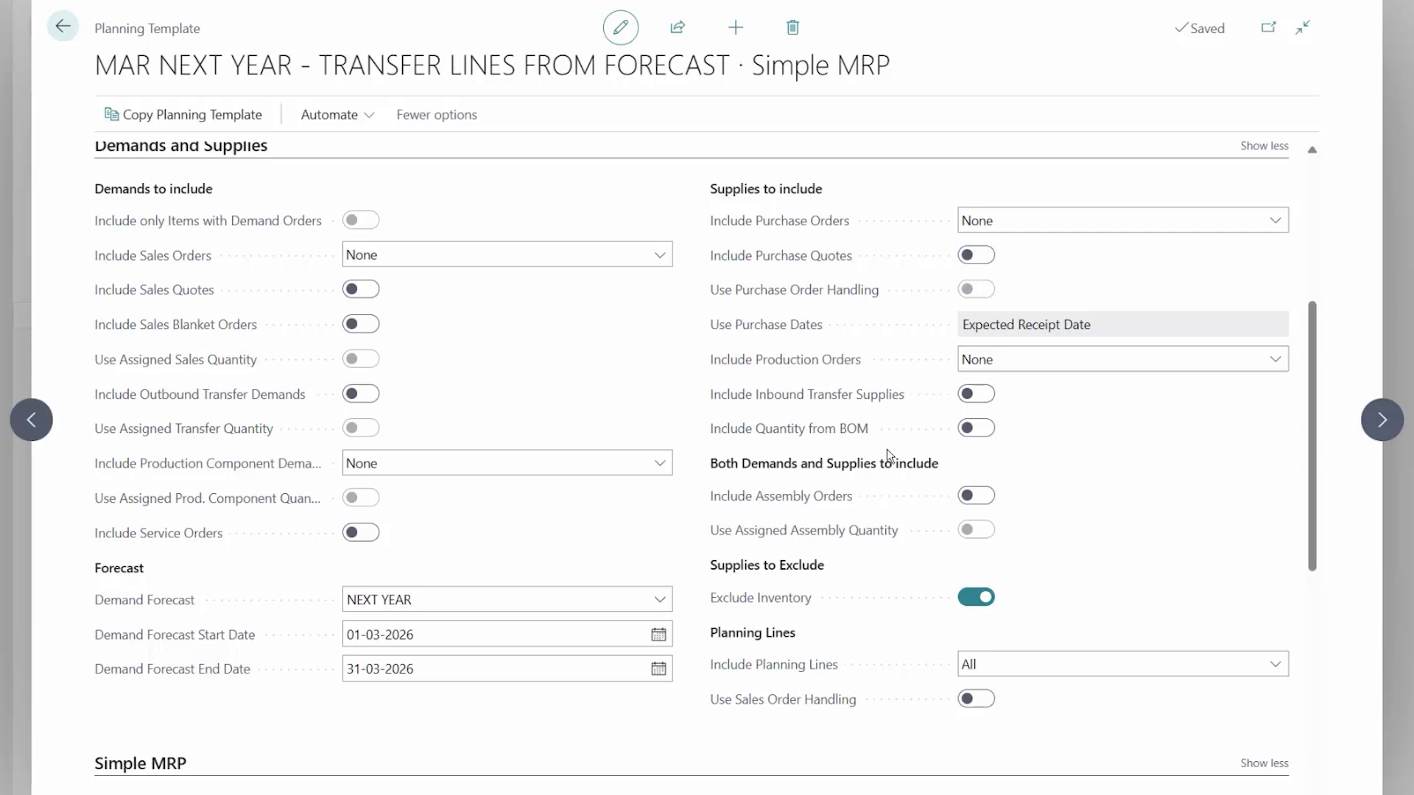
mouse_move(773, 600)
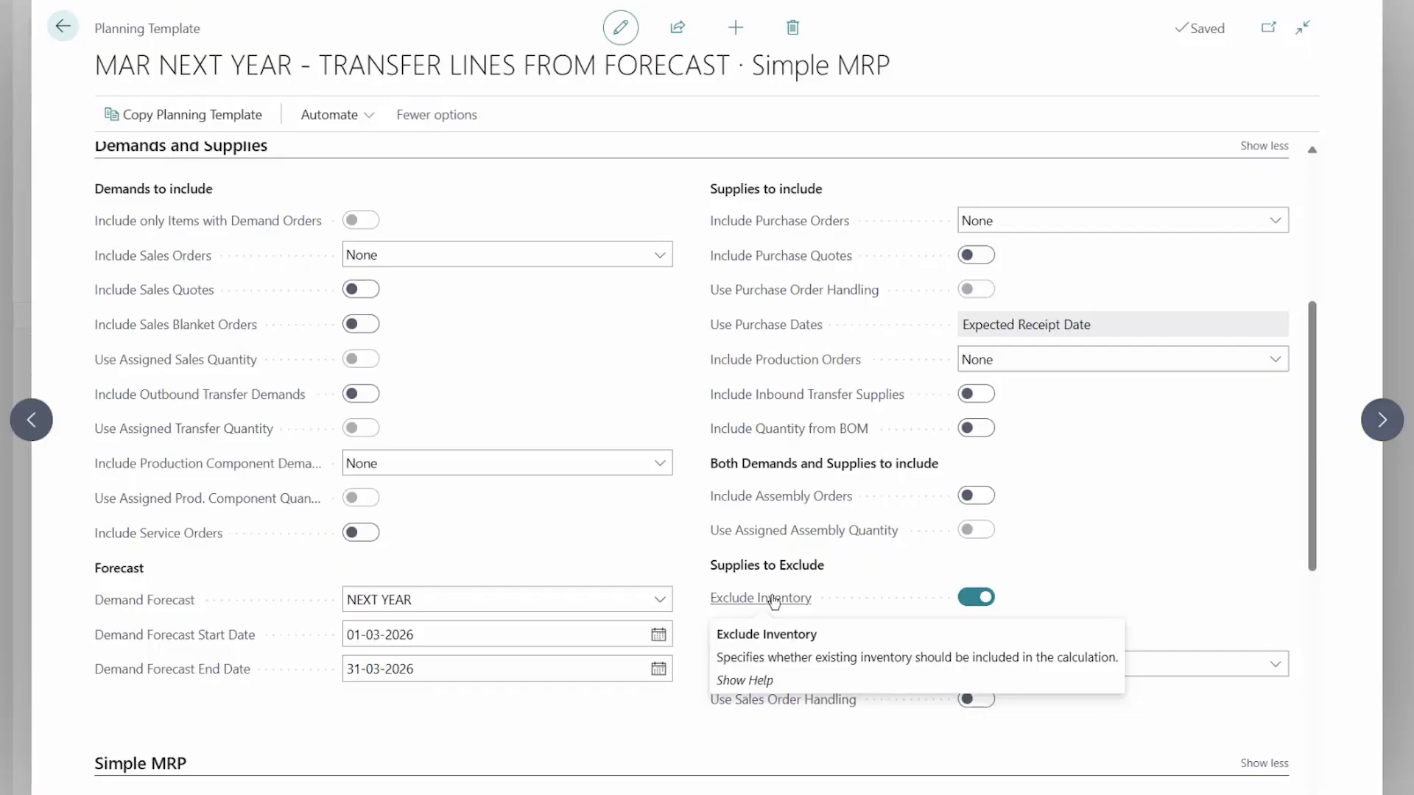
click(431, 605)
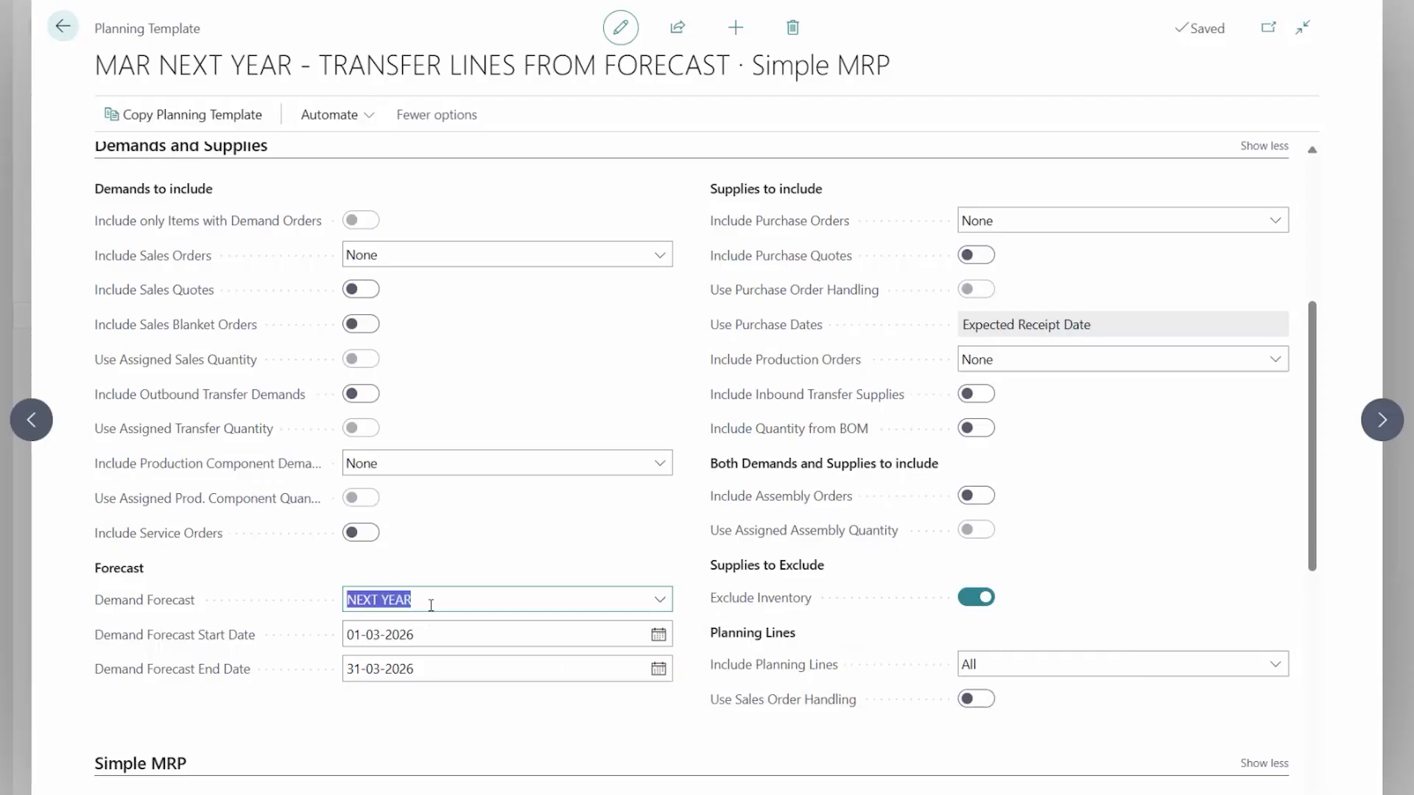
scroll(479, 565, down, 6)
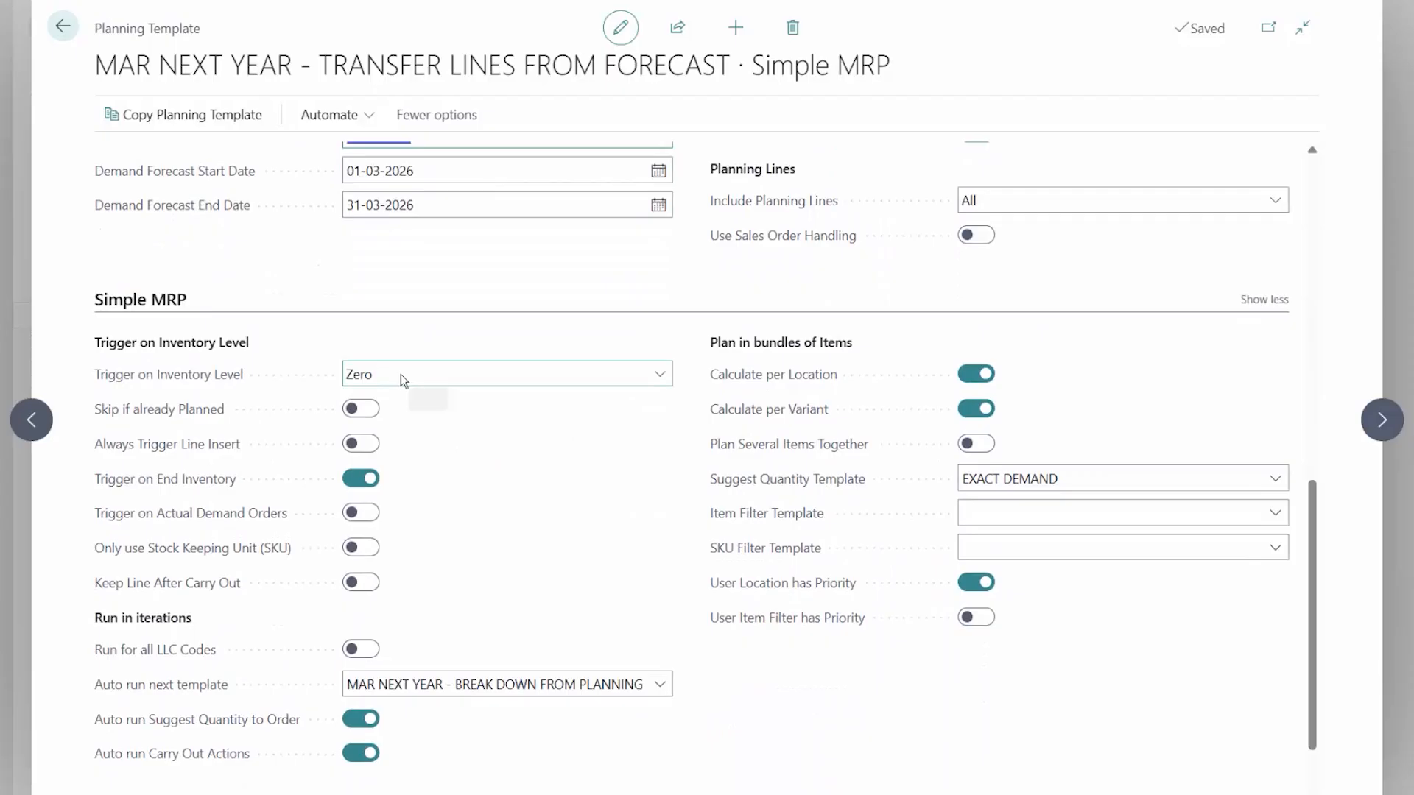
mouse_move(192, 486)
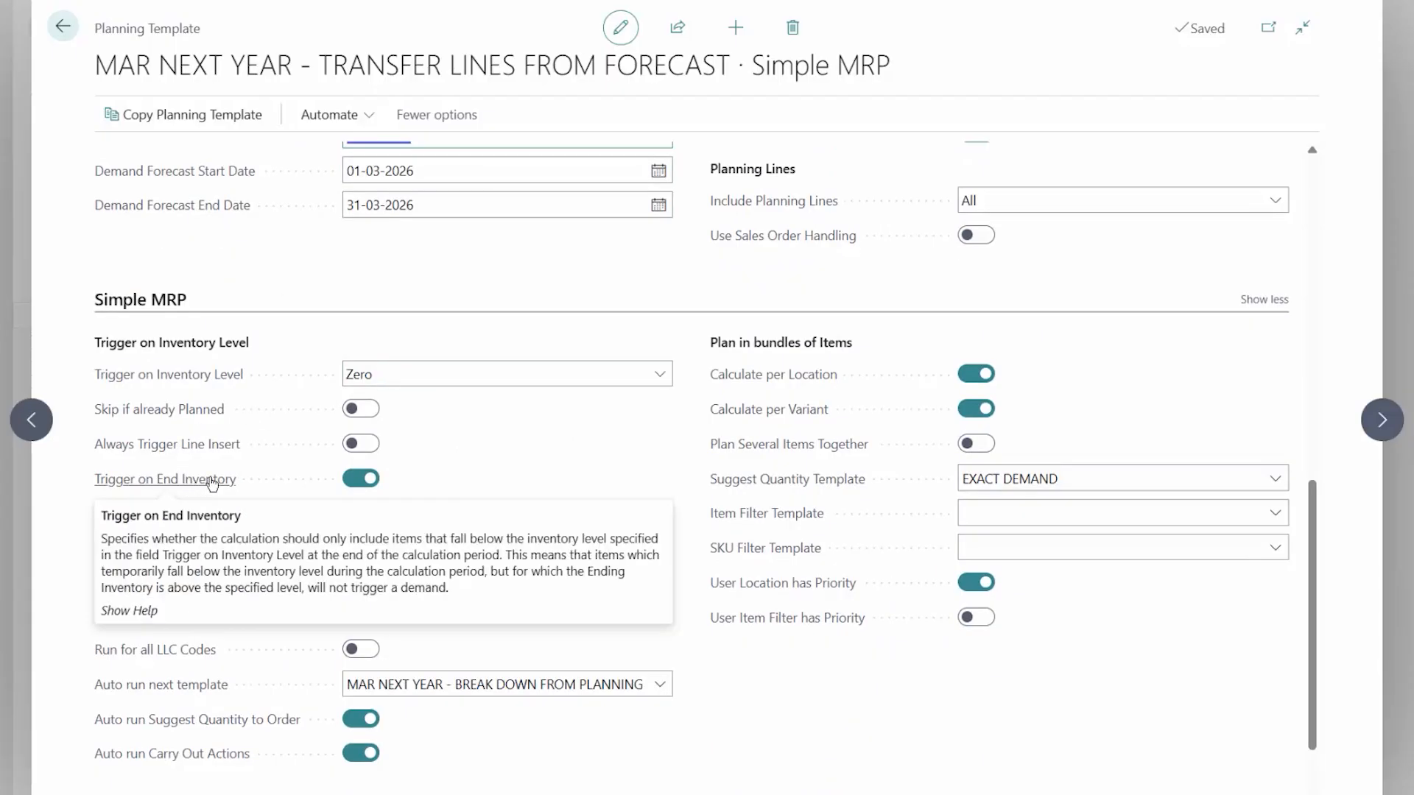
- Review the template's Suggest Quantity Template, Auto run next template, Auto run Suggest Quantity to Order and Auto run Carry Out Actions settings
drag(701, 474, 893, 489)
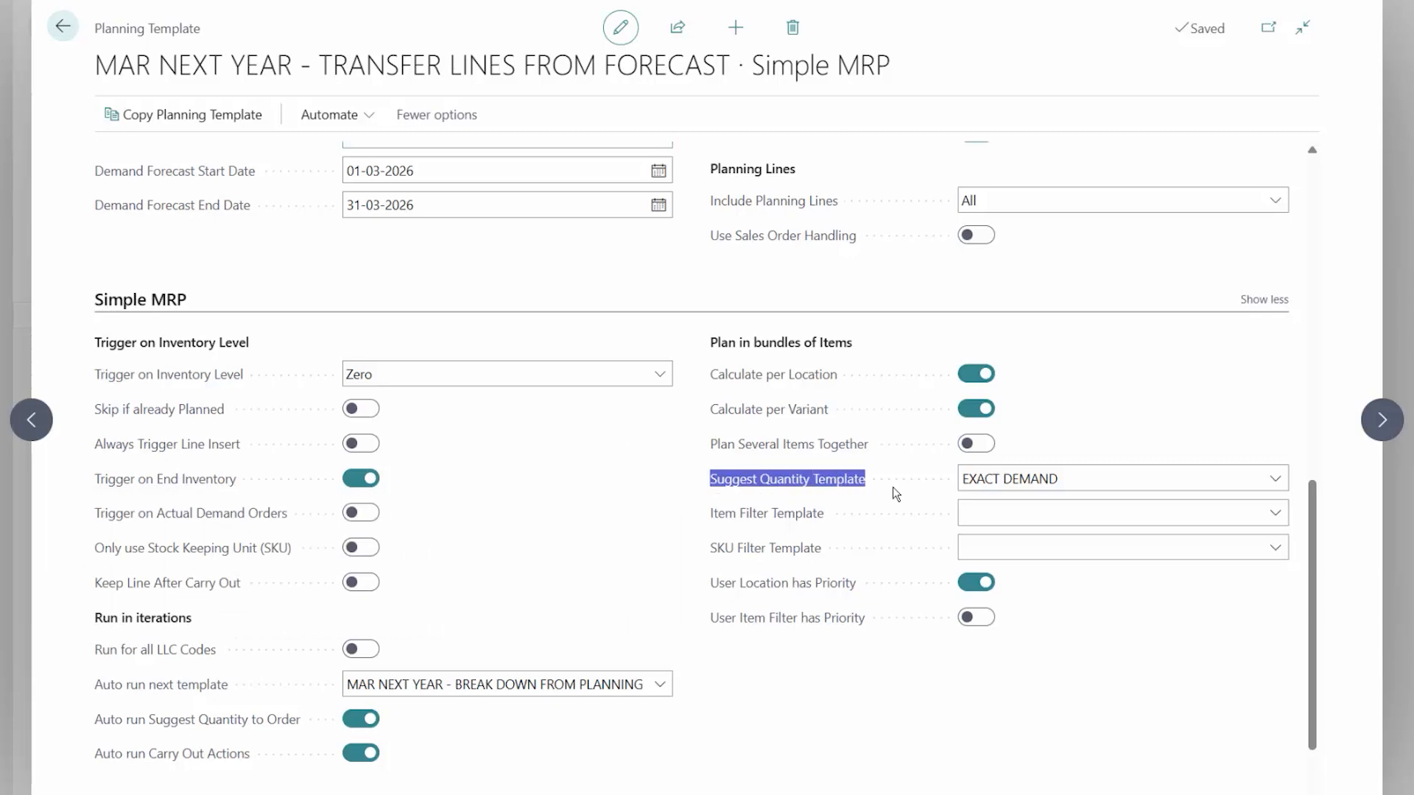
click(1097, 484)
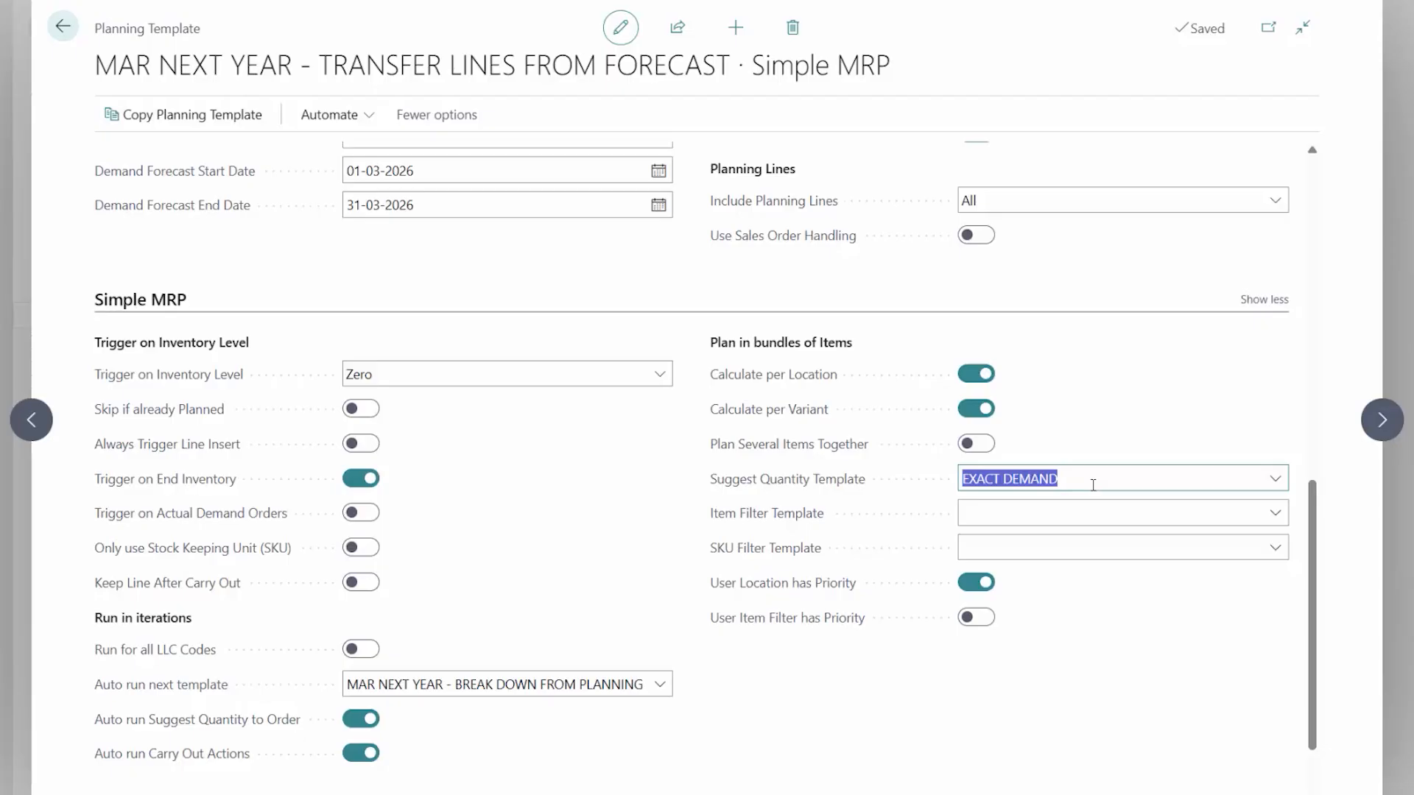
click(575, 600)
scroll(571, 605, down, 3)
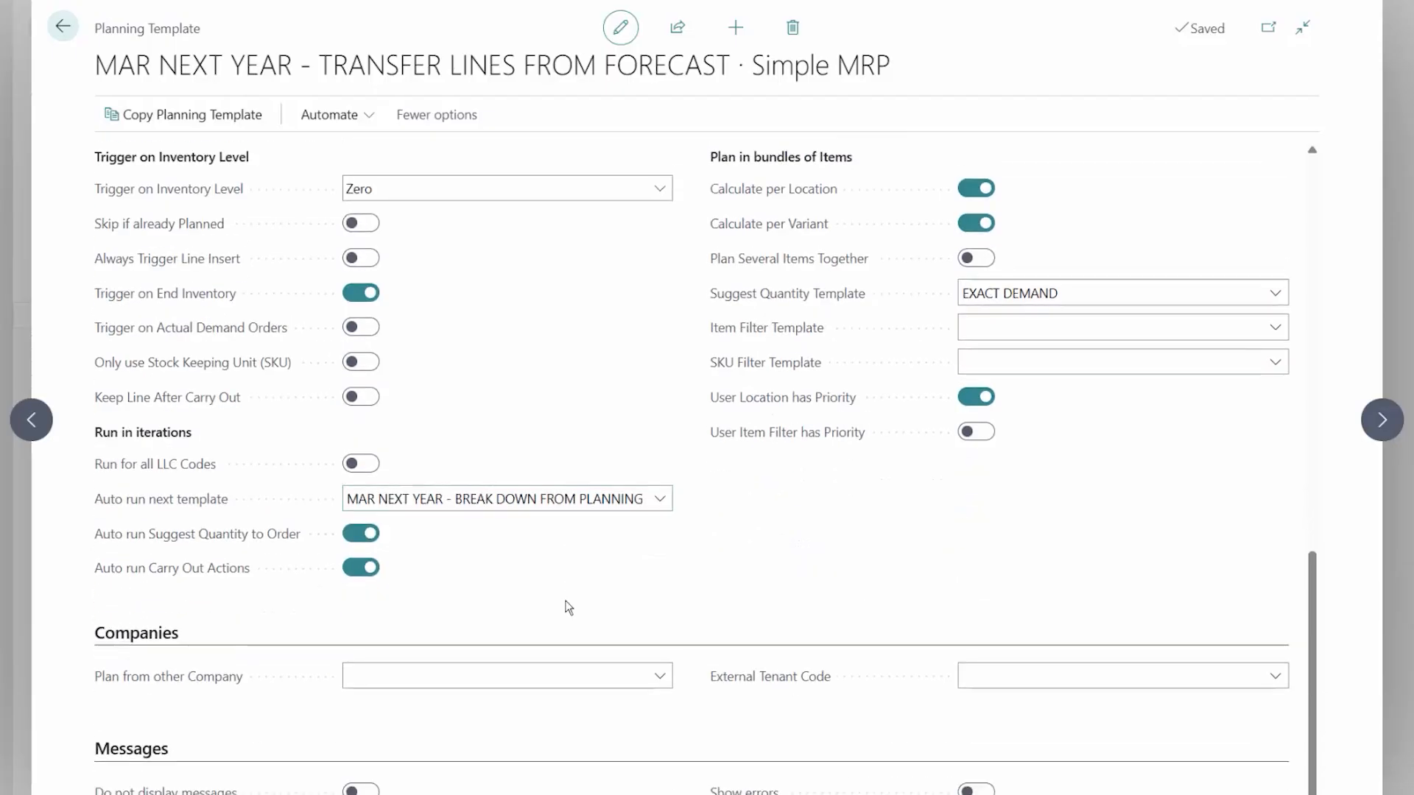
mouse_move(168, 541)
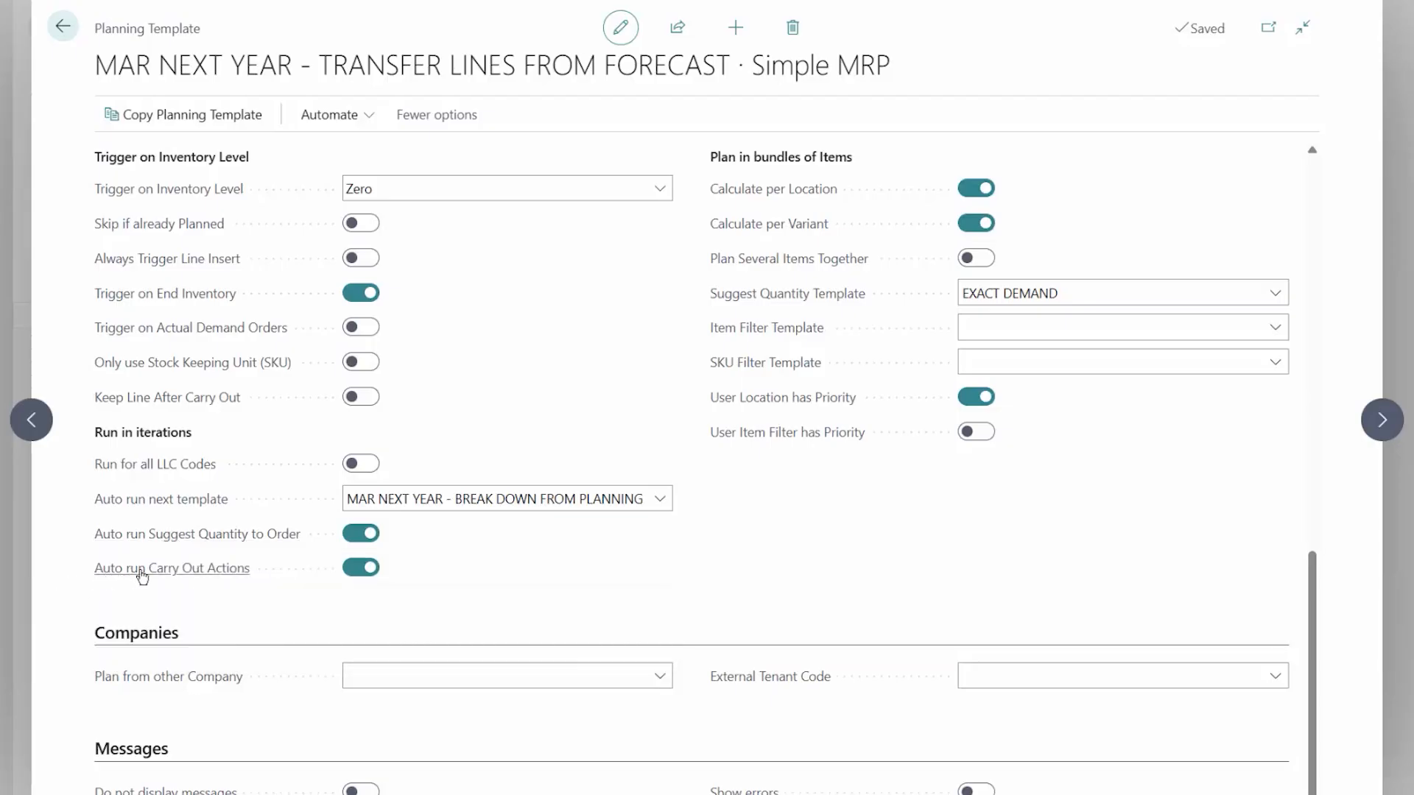
mouse_move(142, 576)
drag(99, 509, 240, 515)
click(245, 508)
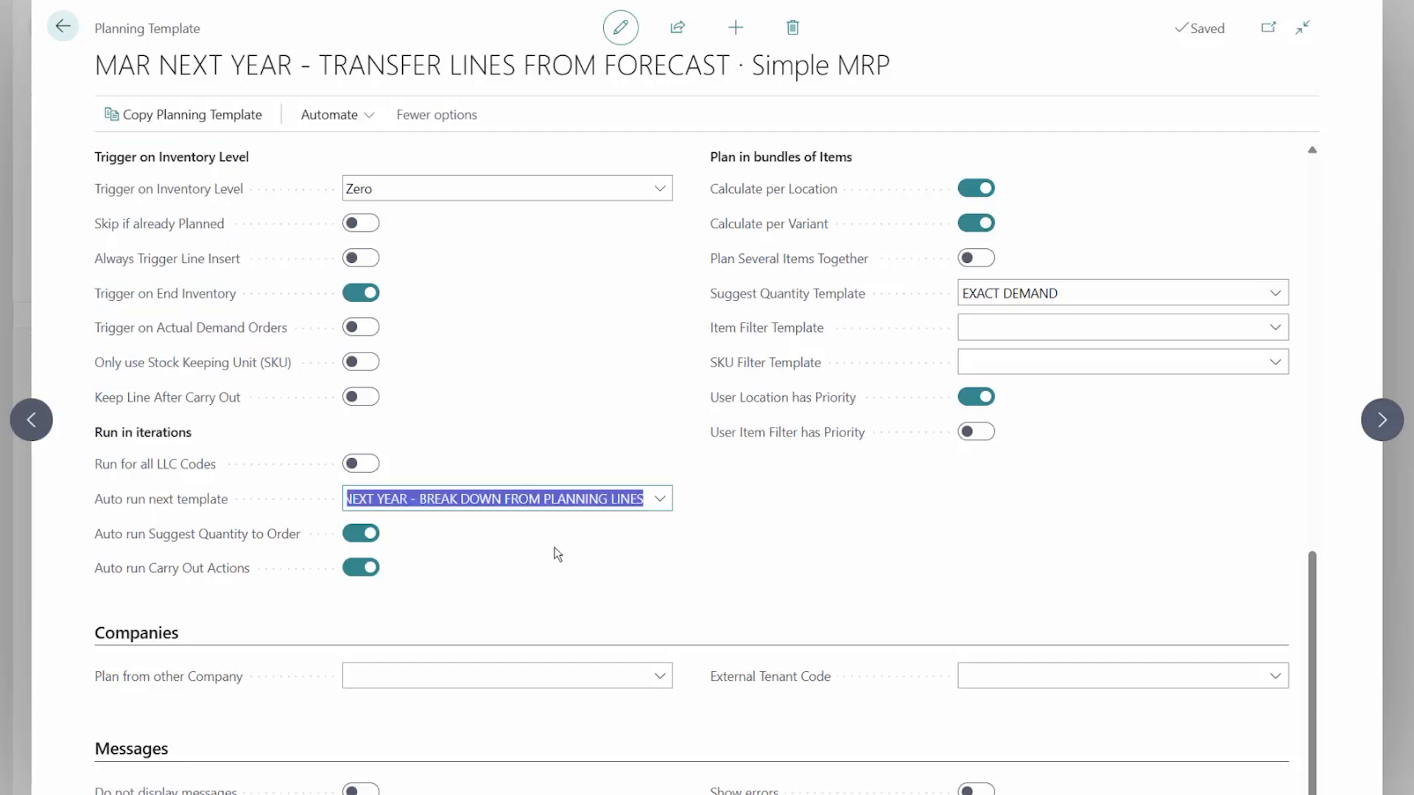
- Open the template card of MAR NEXT YEAR - BREAK DOWN FROM PLANNING LINES and examine its default start and end date formulas
key(Escape)
click(593, 489)
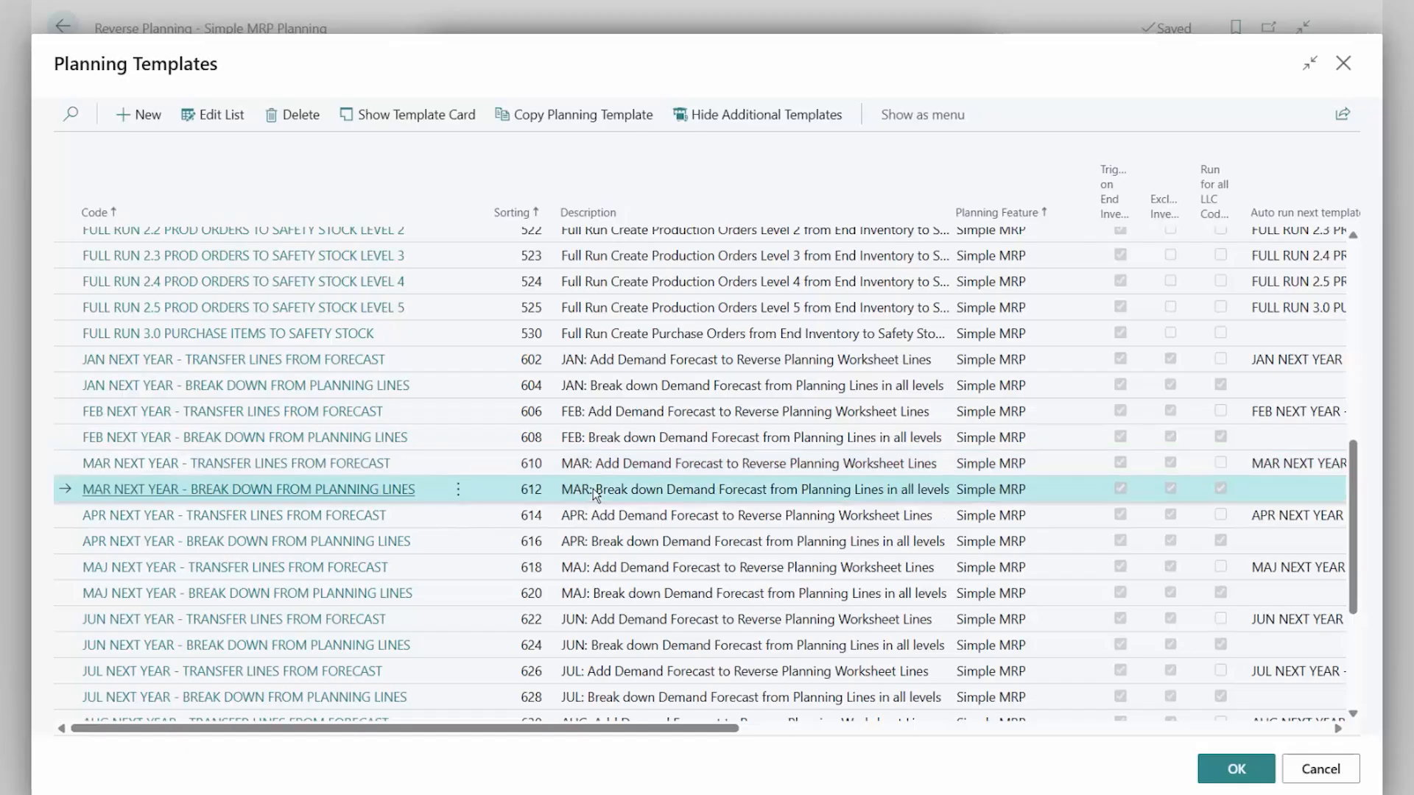
click(391, 114)
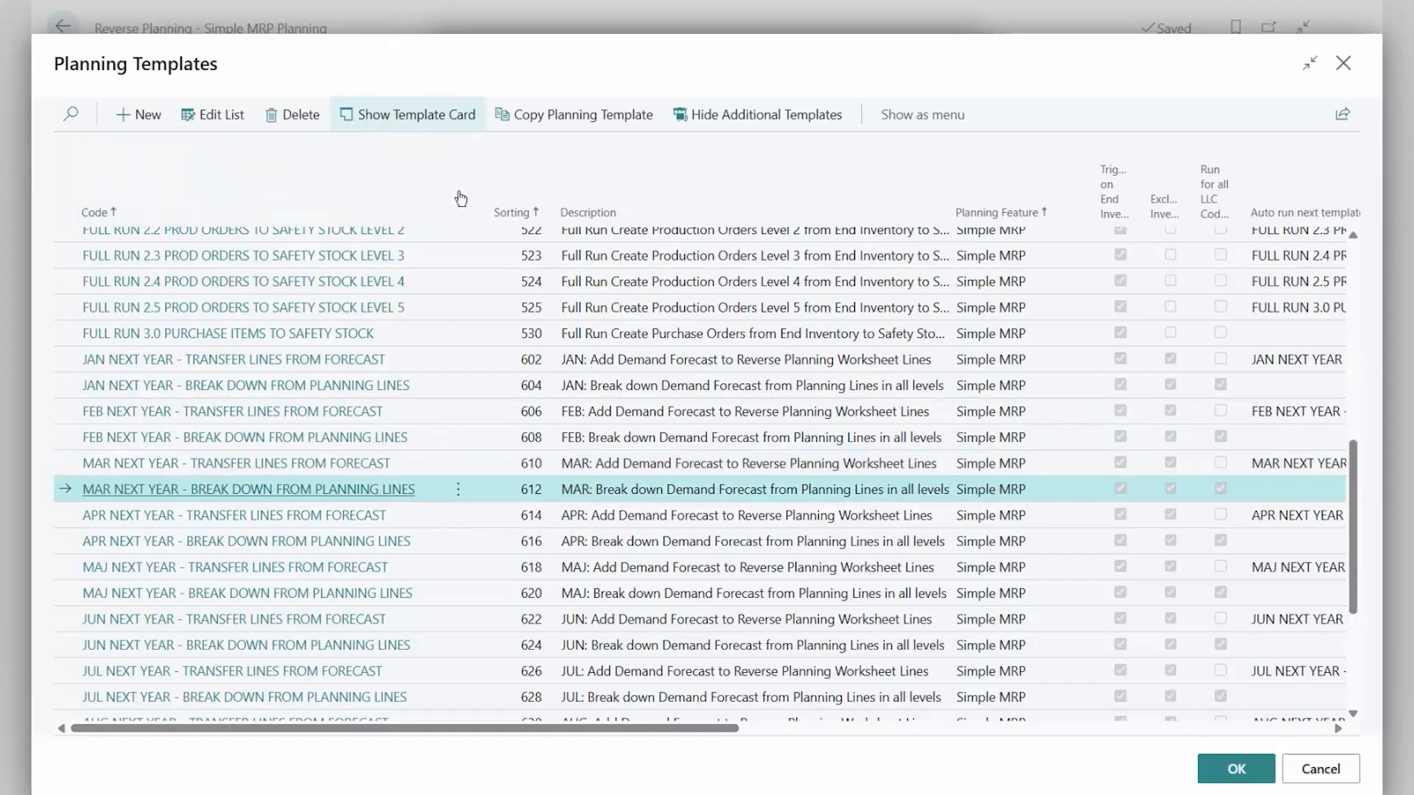
click(411, 384)
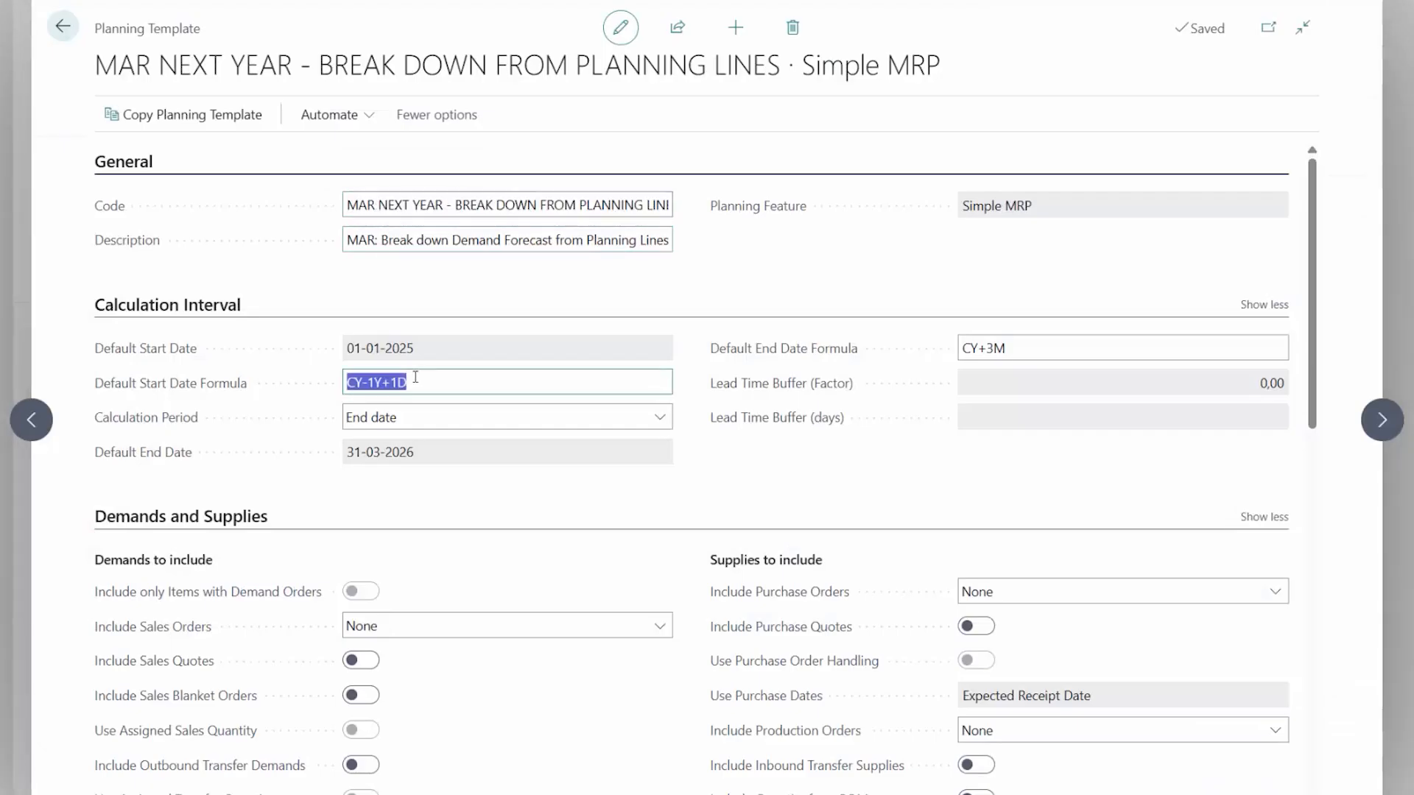
click(1027, 347)
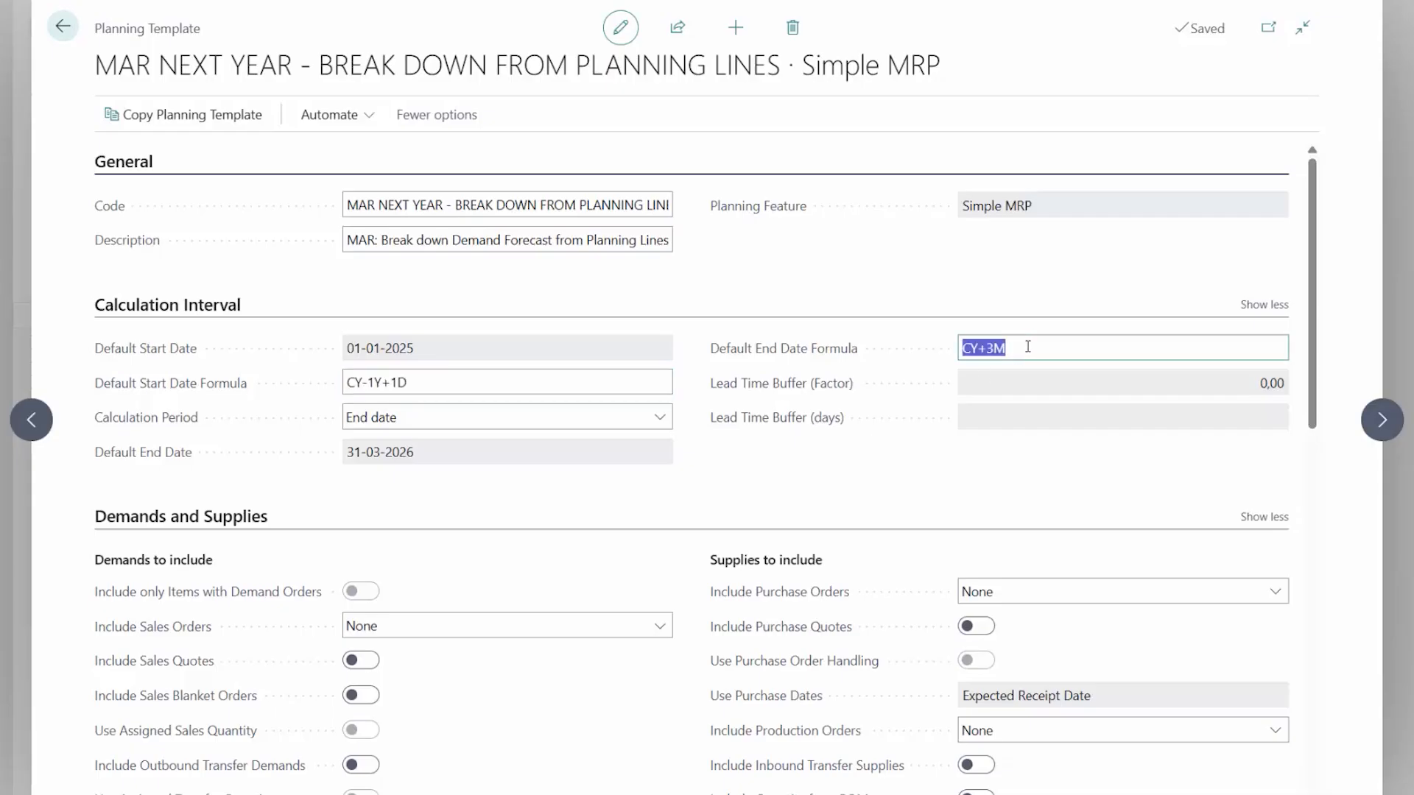
click(478, 377)
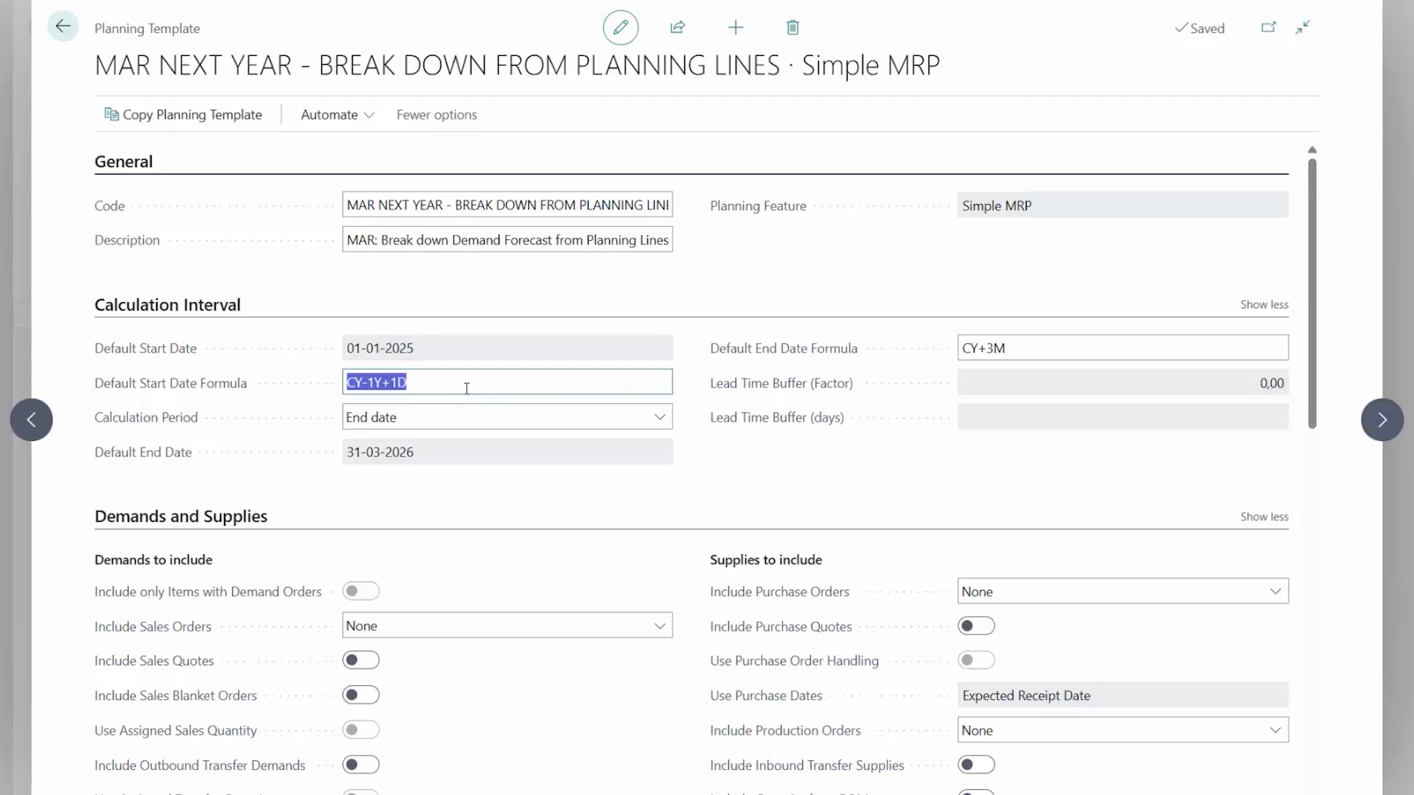
click(442, 386)
drag(410, 379, 350, 375)
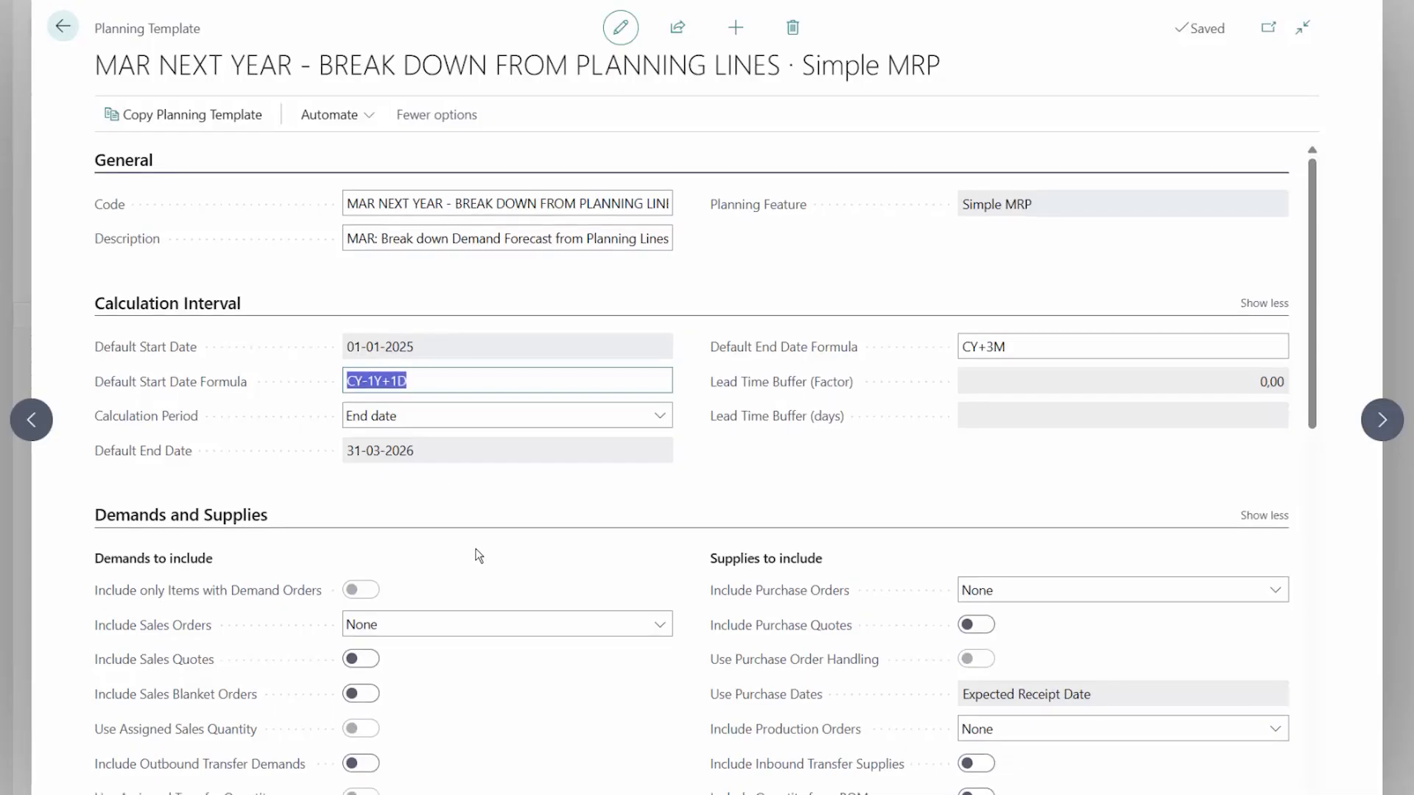
- Review the break-down template's Demand Forecast, Include Planning Lines and Run for all LLC Codes settings
scroll(475, 552, down, 4)
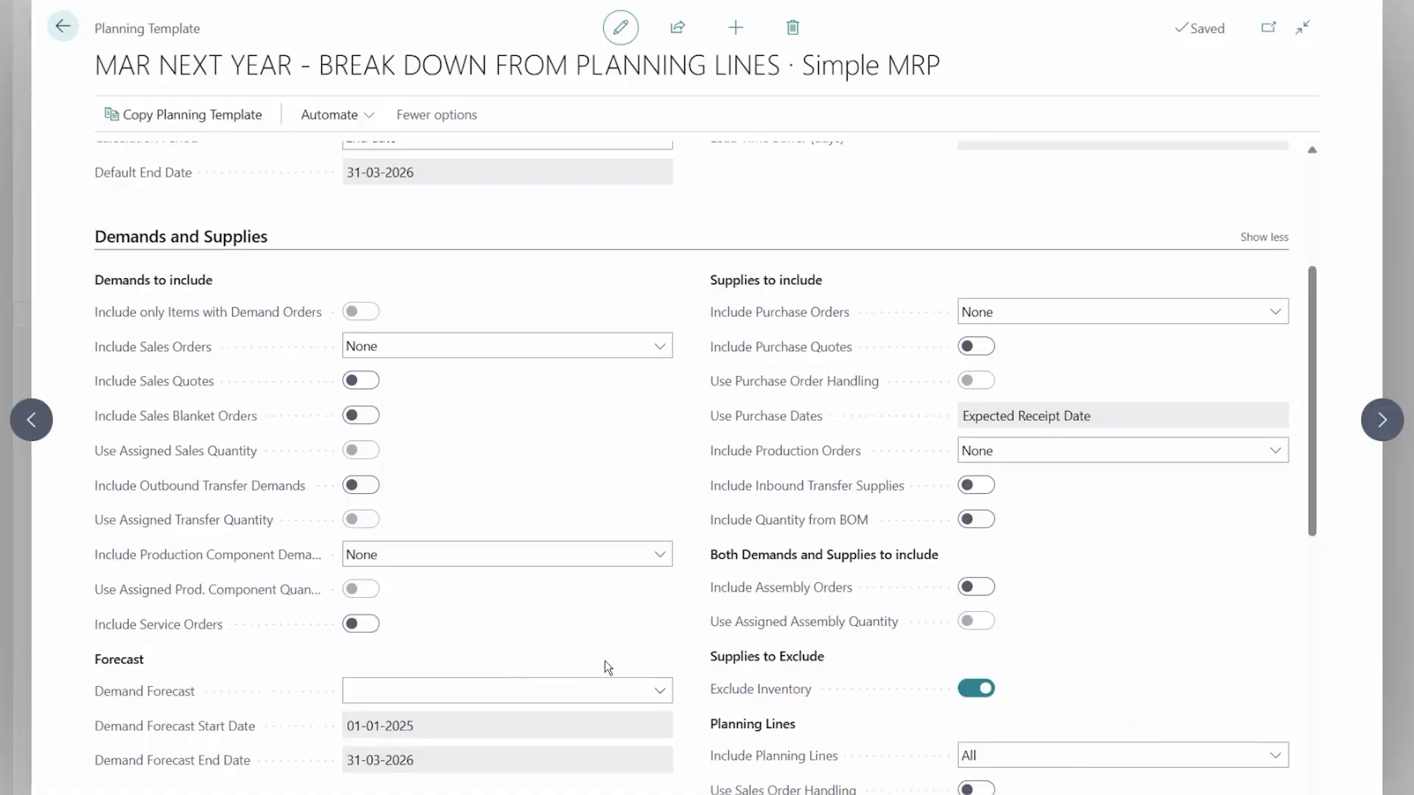
scroll(603, 661, down, 1)
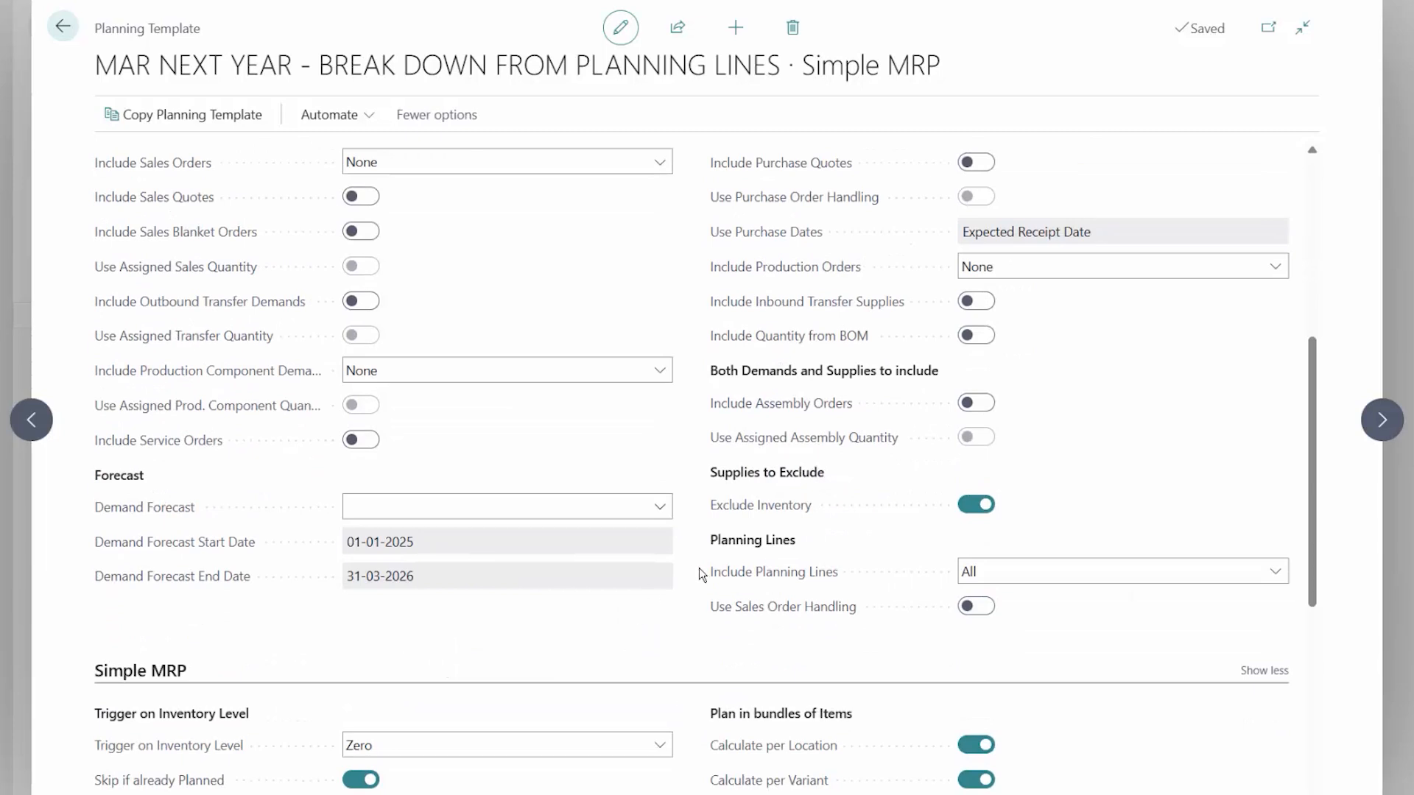
mouse_move(747, 581)
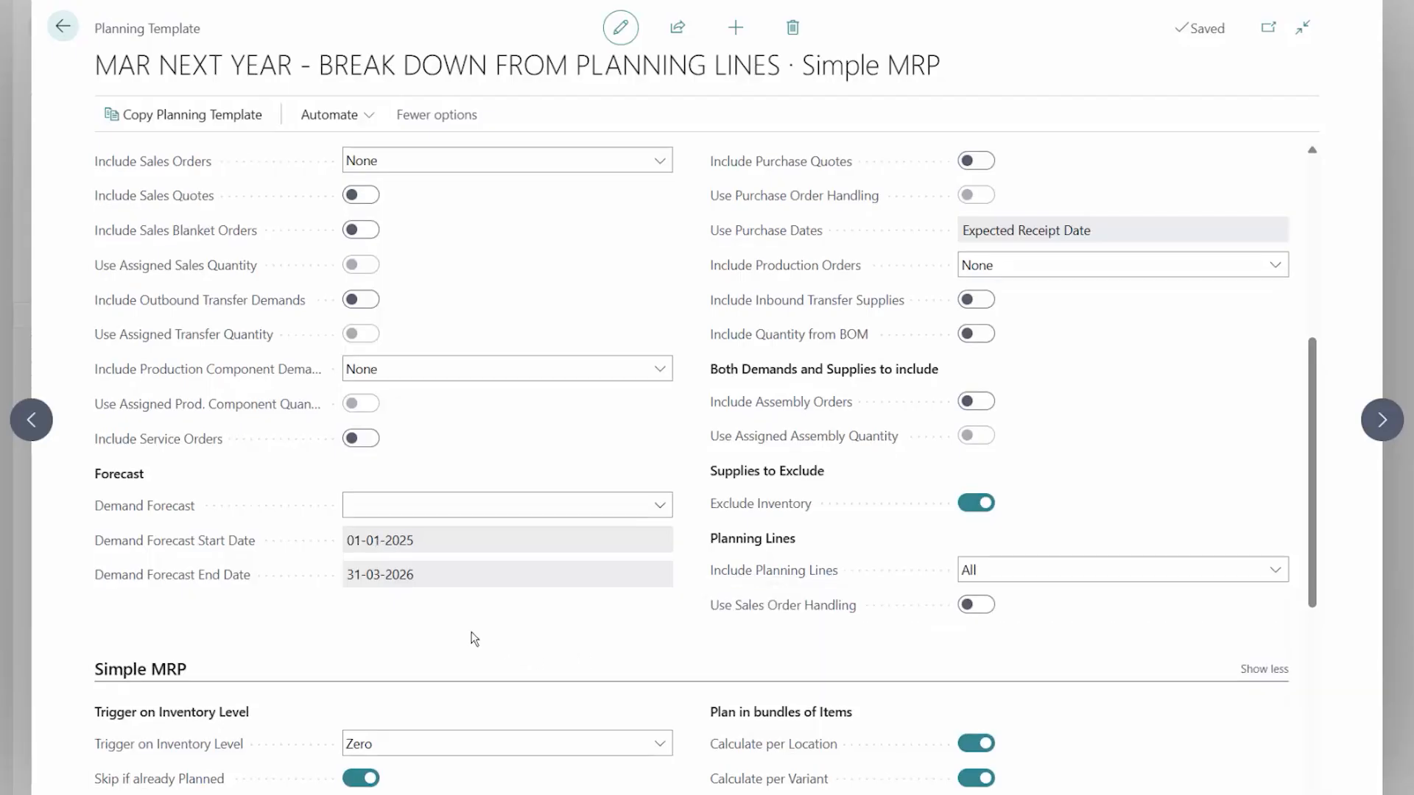
scroll(474, 639, down, 5)
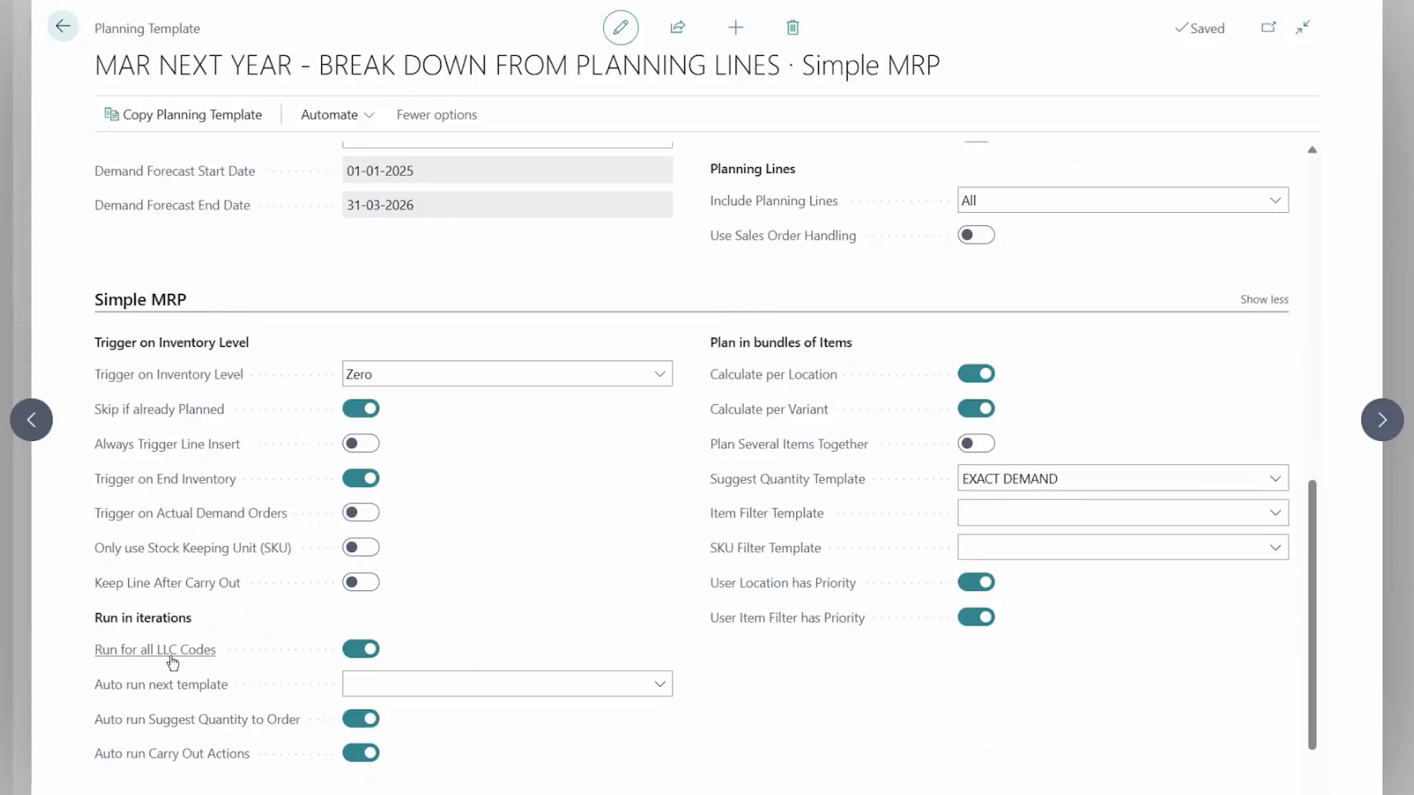
mouse_move(173, 663)
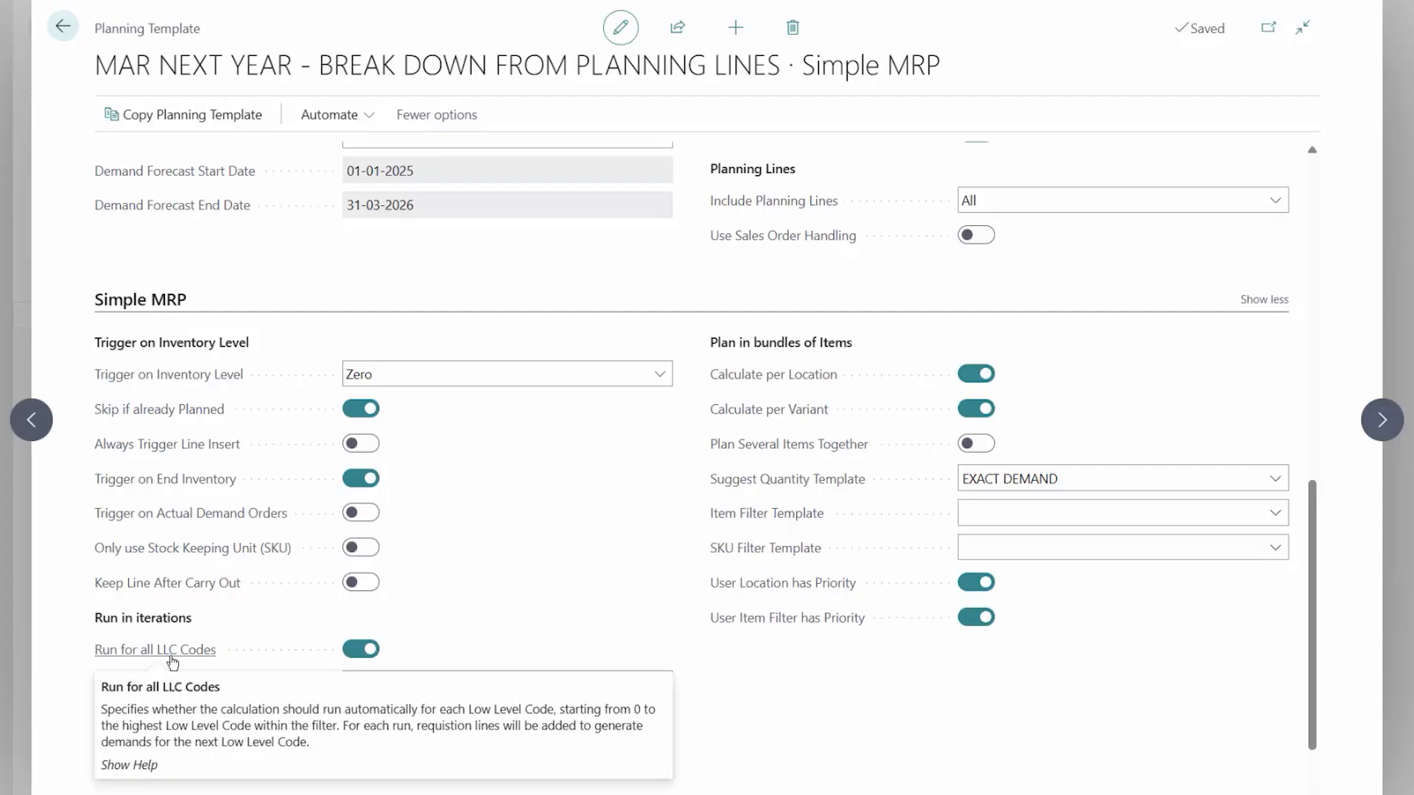
- Examine the break-down template's Suggest Quantity Template, Skip if already Planned and automatic quantity suggestion and carry-out settings
click(999, 479)
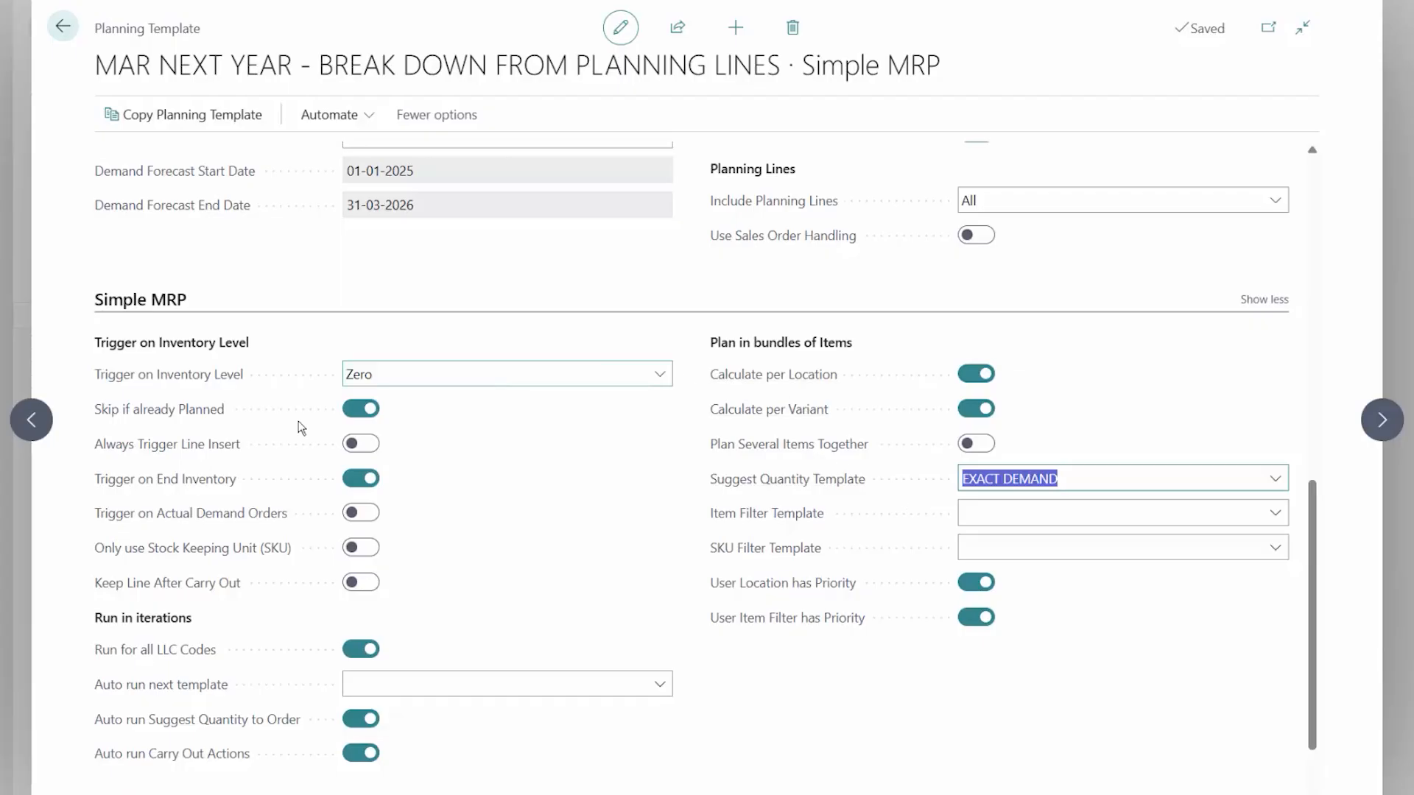
drag(225, 410, 91, 415)
click(270, 426)
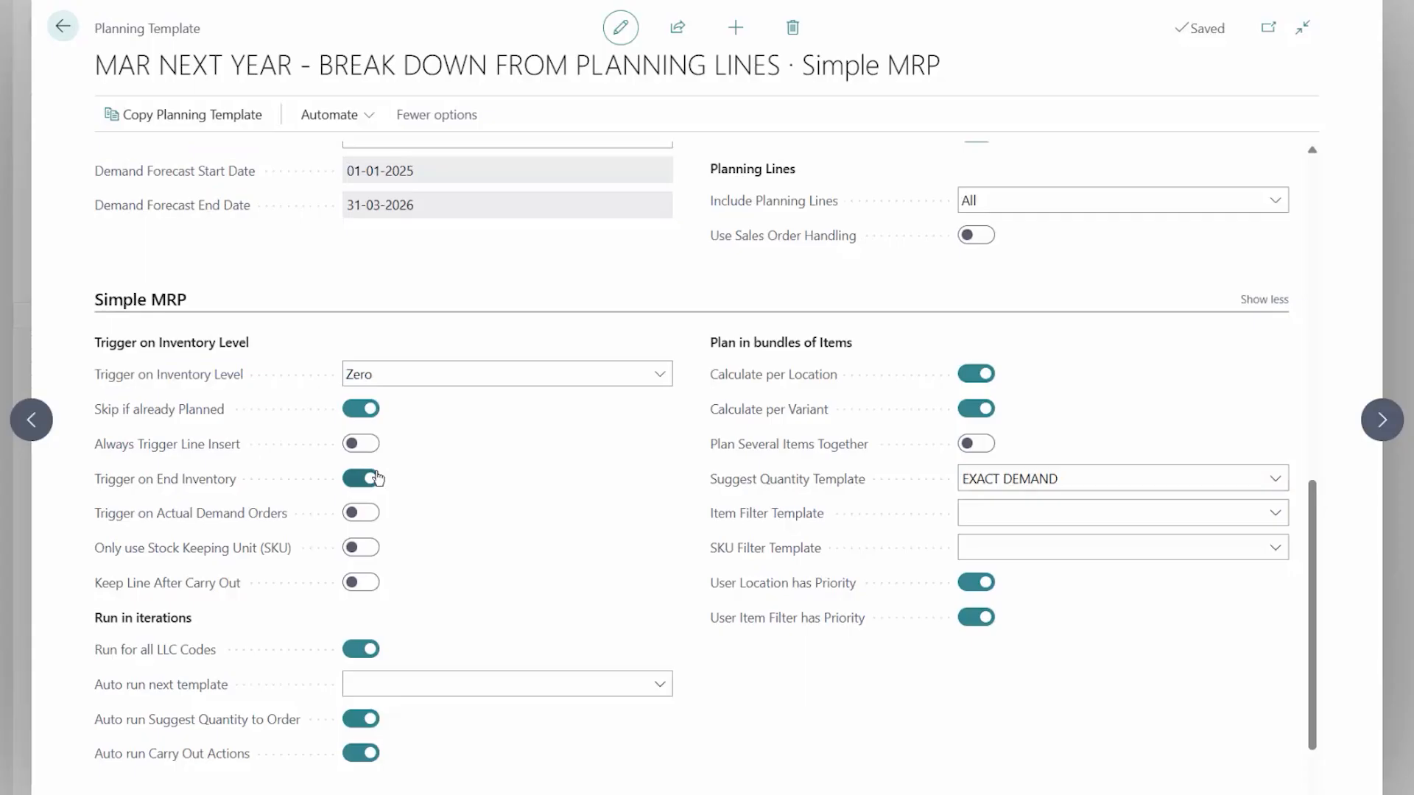
drag(302, 720, 161, 735)
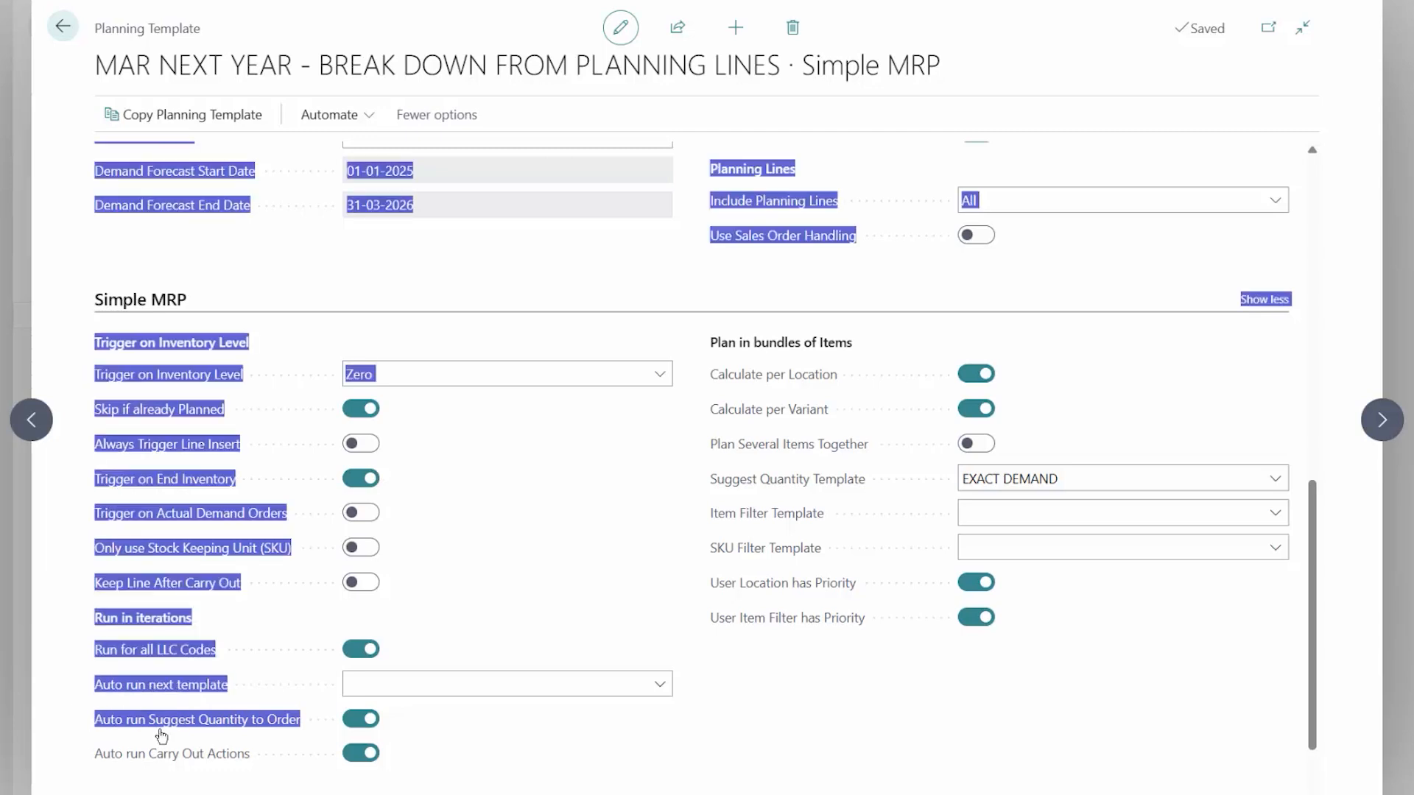
click(248, 756)
click(142, 756)
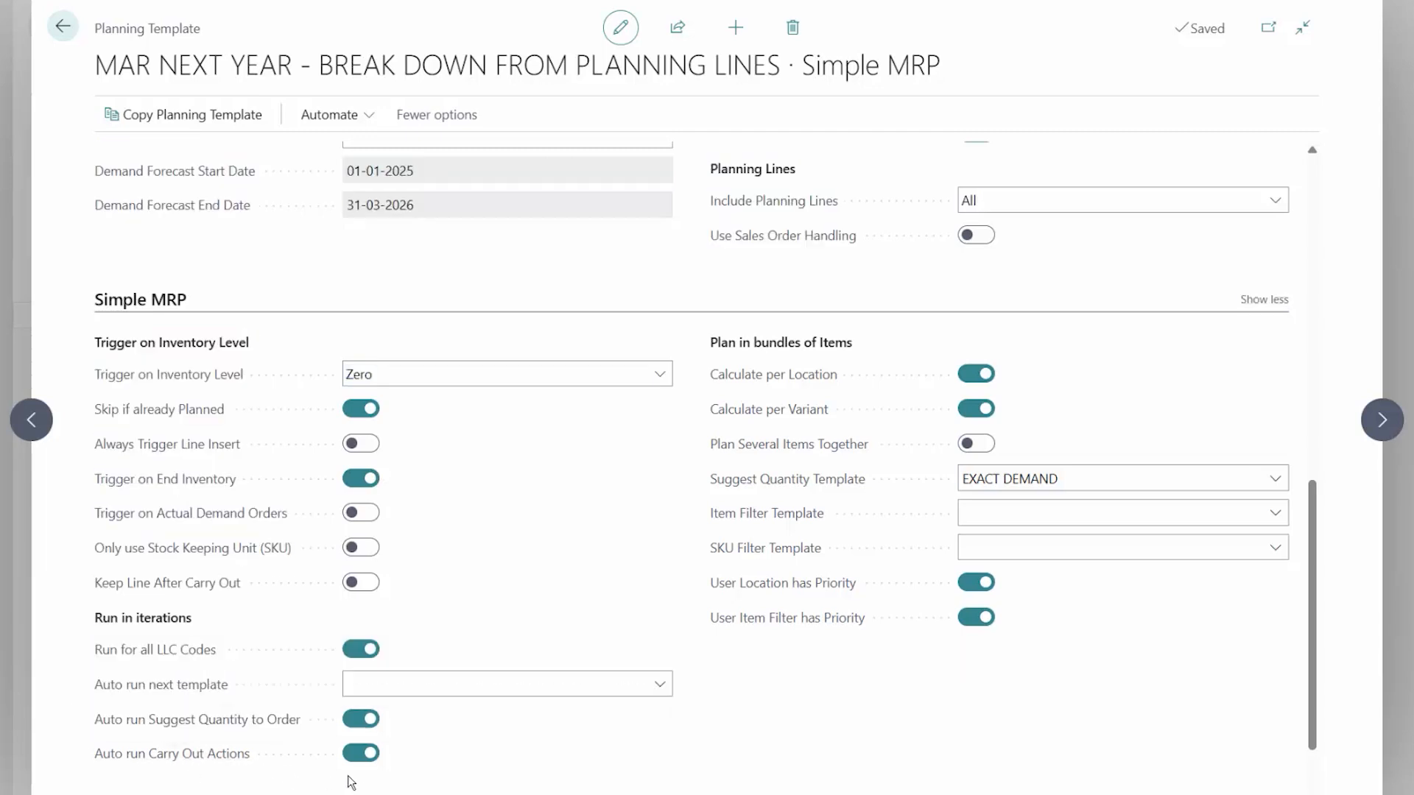
- Choose the MAR NEXT YEAR - TRANSFER LINES FROM FORECAST template and run the Simple MRP calculation with it
click(62, 27)
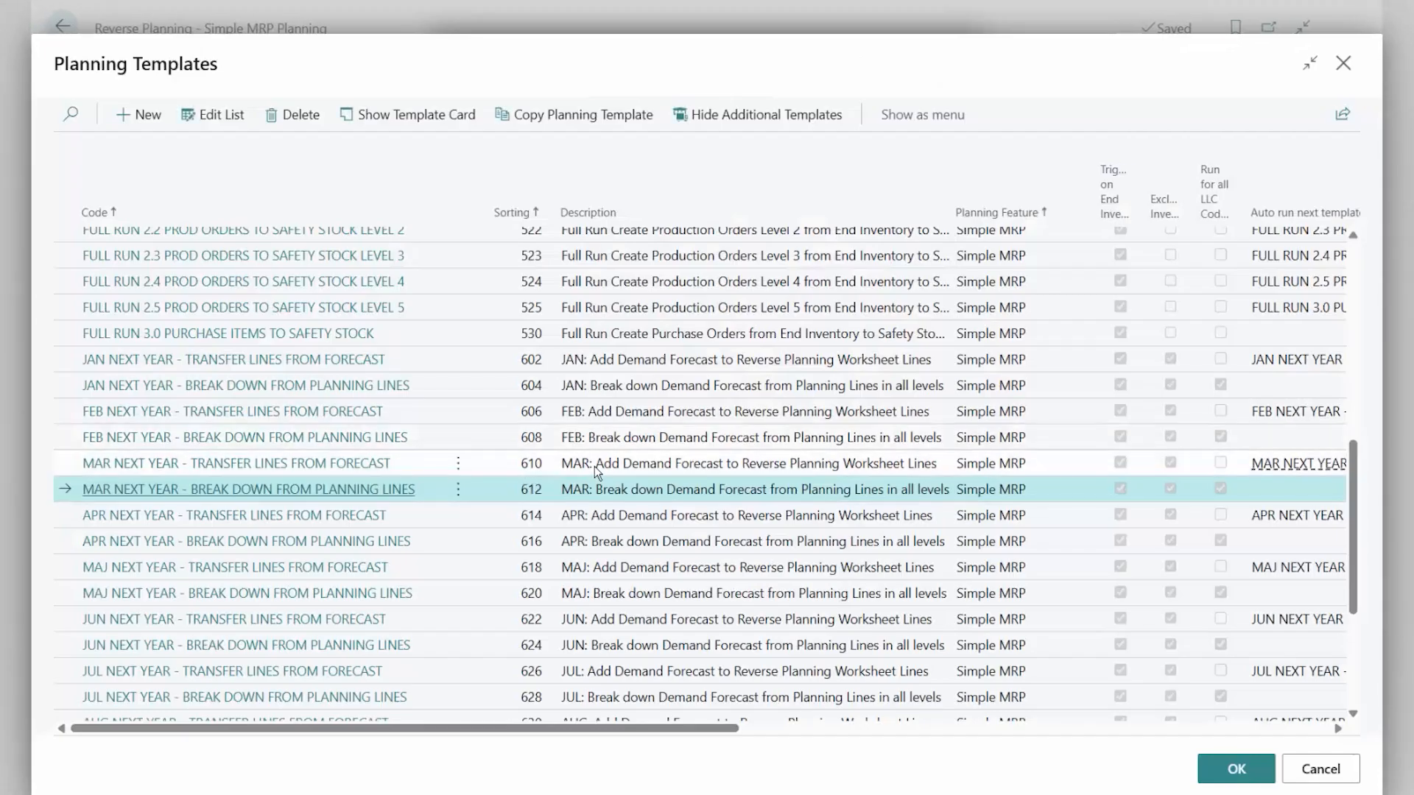
click(516, 470)
click(1234, 767)
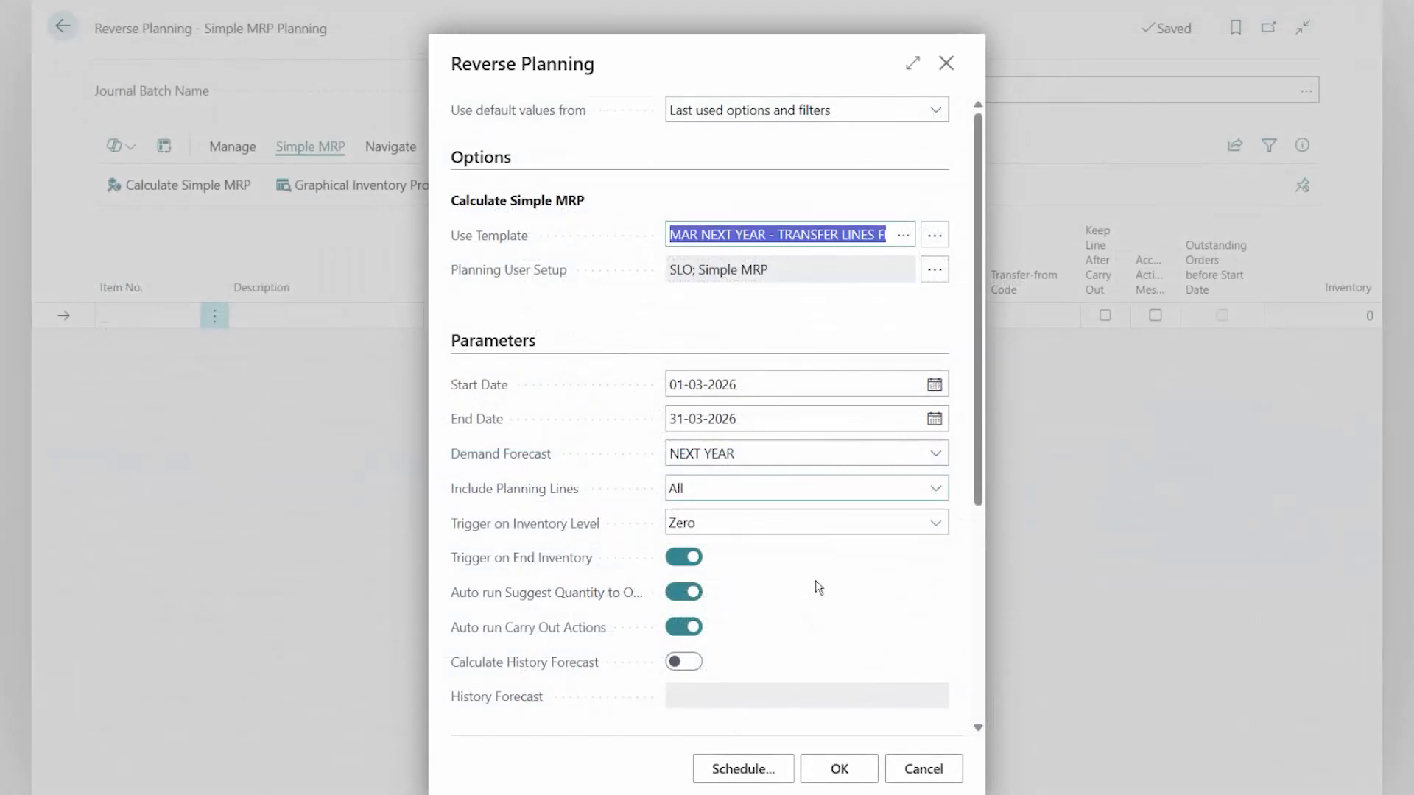
drag(979, 462, 983, 650)
click(847, 772)
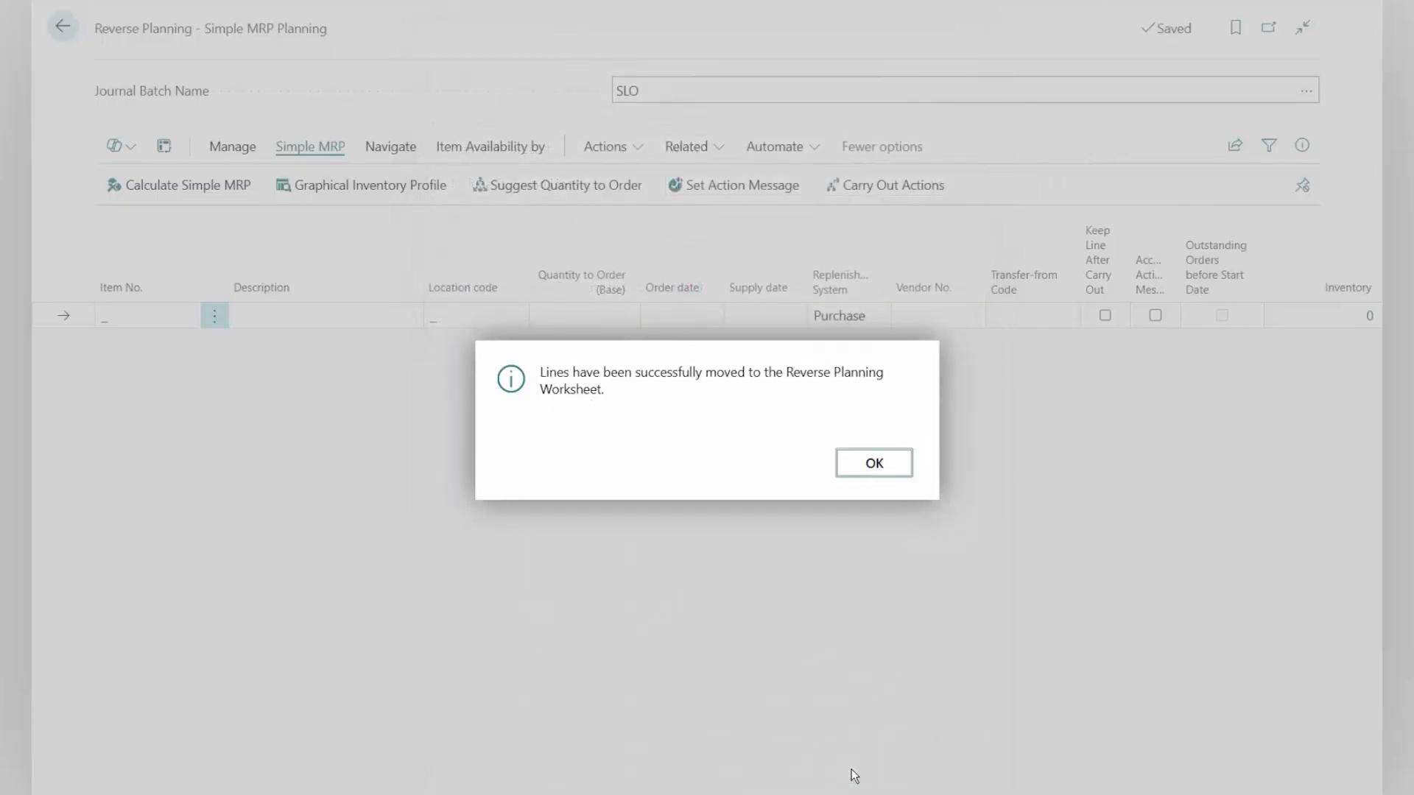
click(867, 466)
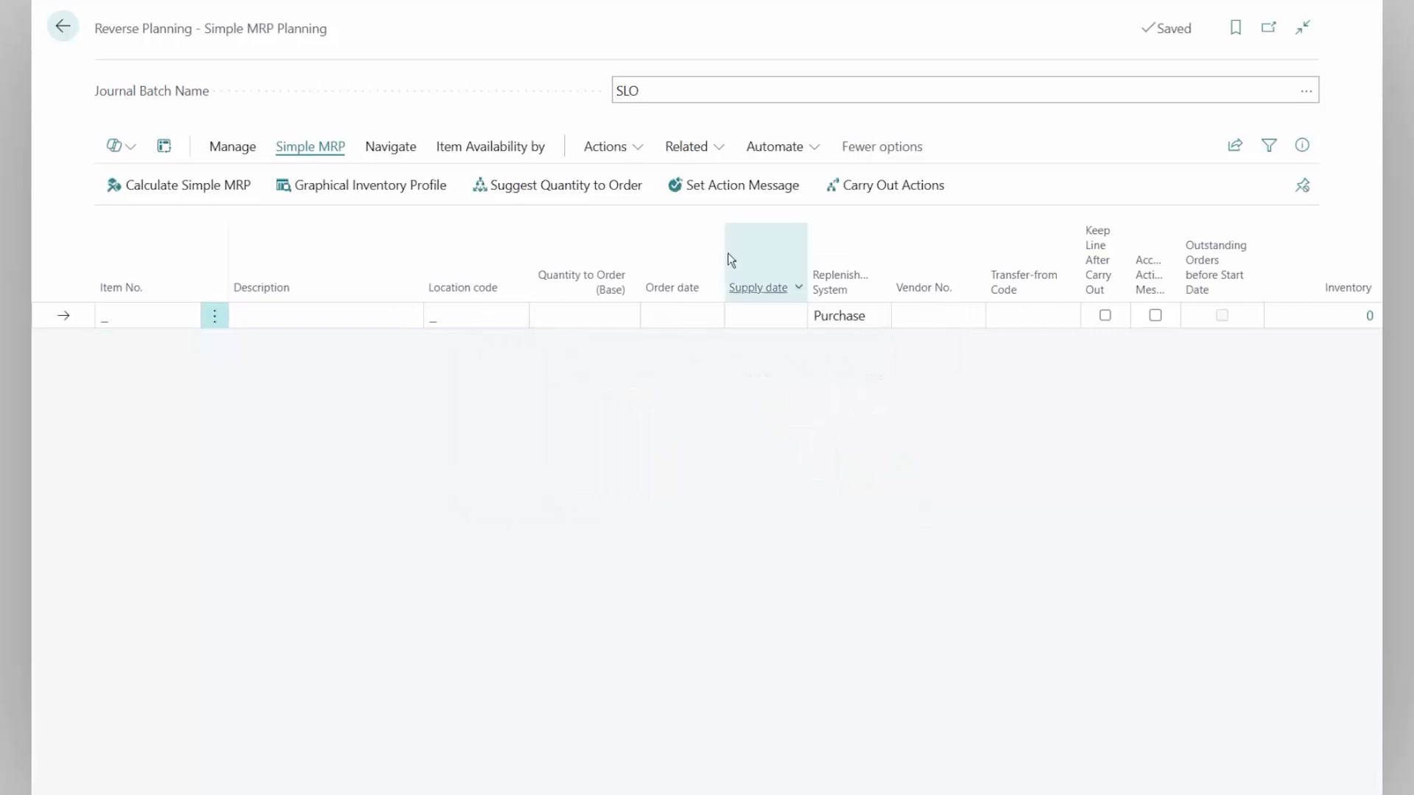
- Open the Reverse Planning Worksheet and highlight the bike lines from item 1000 City Bike through item 1010 Street Touring Bike
click(394, 149)
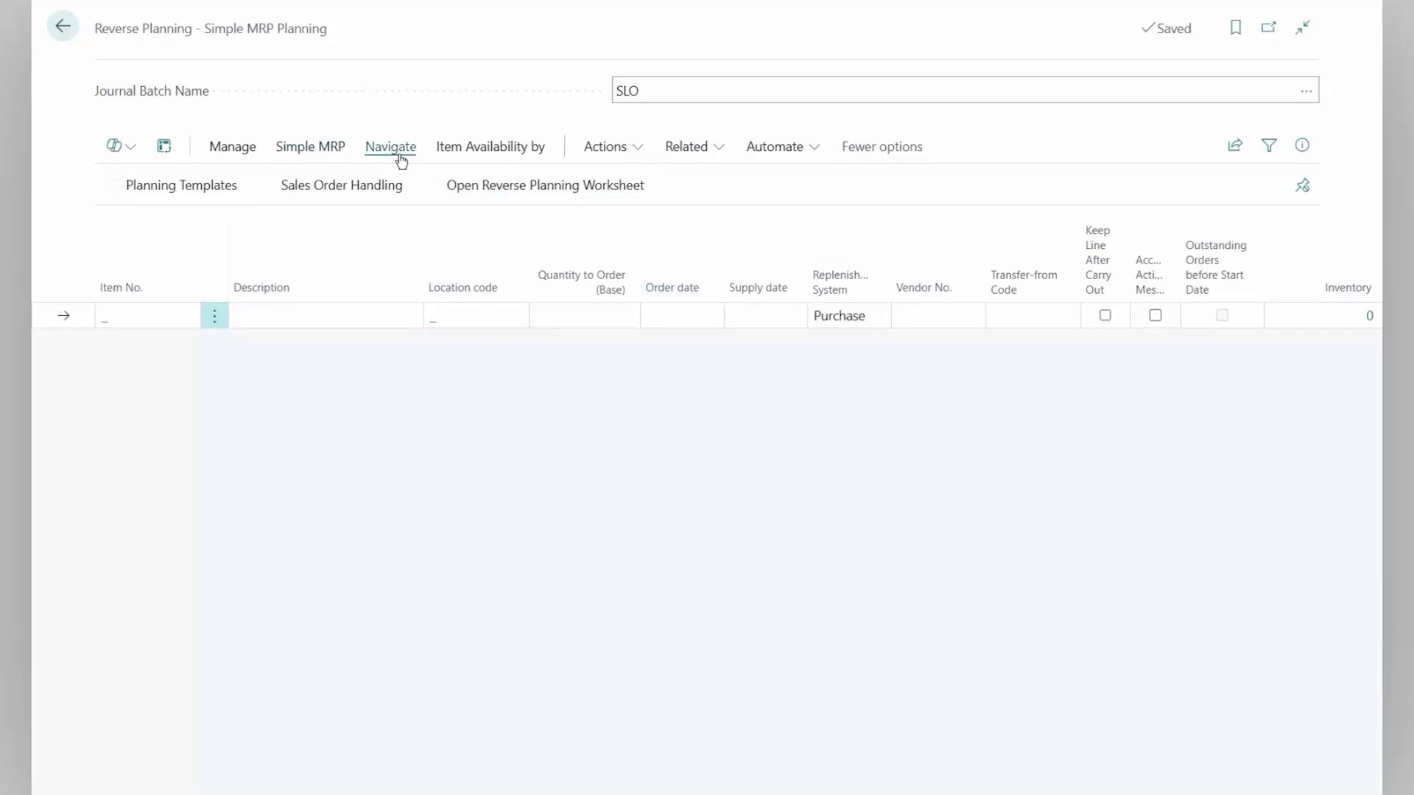
click(525, 188)
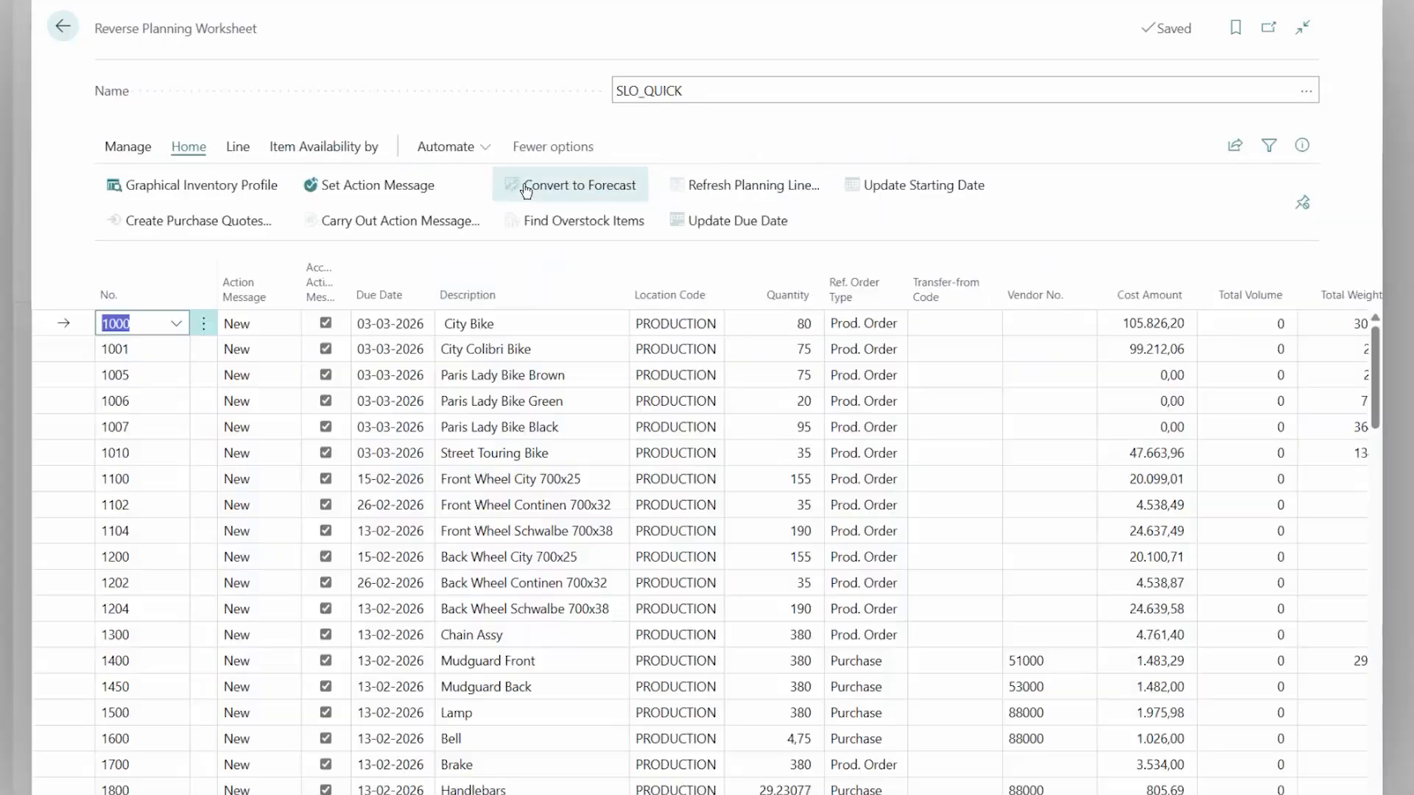
click(545, 325)
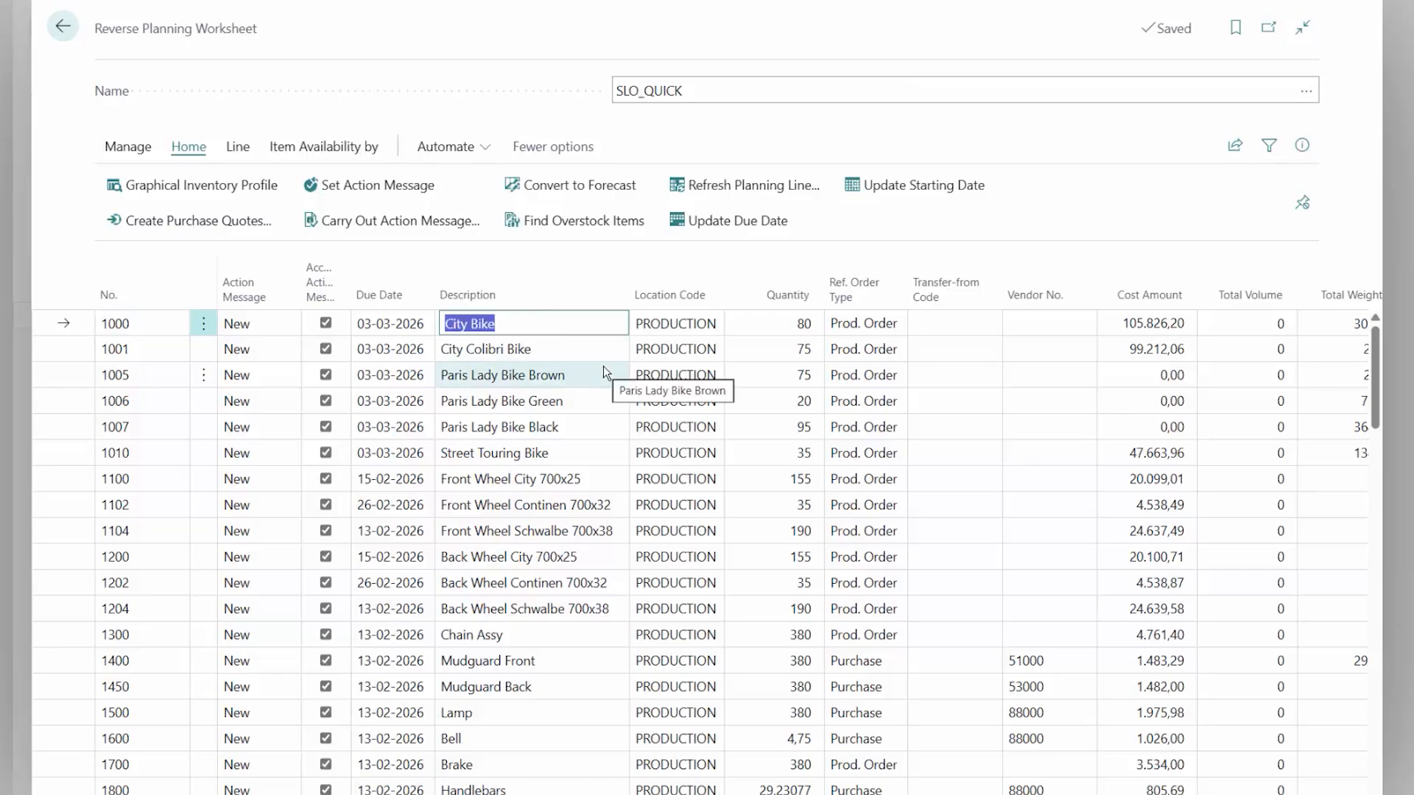
key(shift+Down)
key(shift+Down)
key(shift+Down)
key(shift+Down)
key(shift+Down)
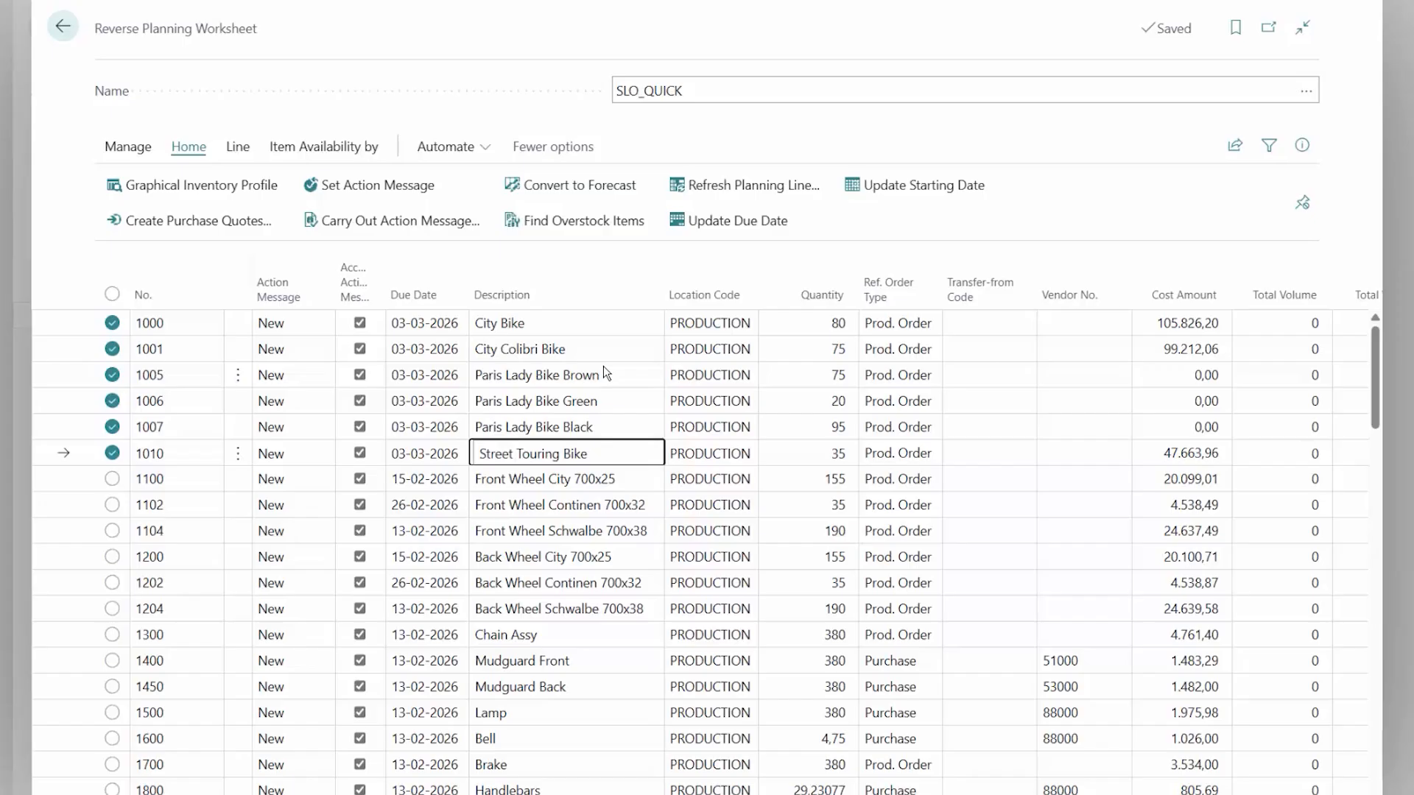
- Look through the component lines below the bikes in the worksheet, from the front wheels down to the axle and socket parts
key(Down)
key(Down)
key(Down)
key(Down)
key(Down)
key(Down)
key(Down)
key(Down)
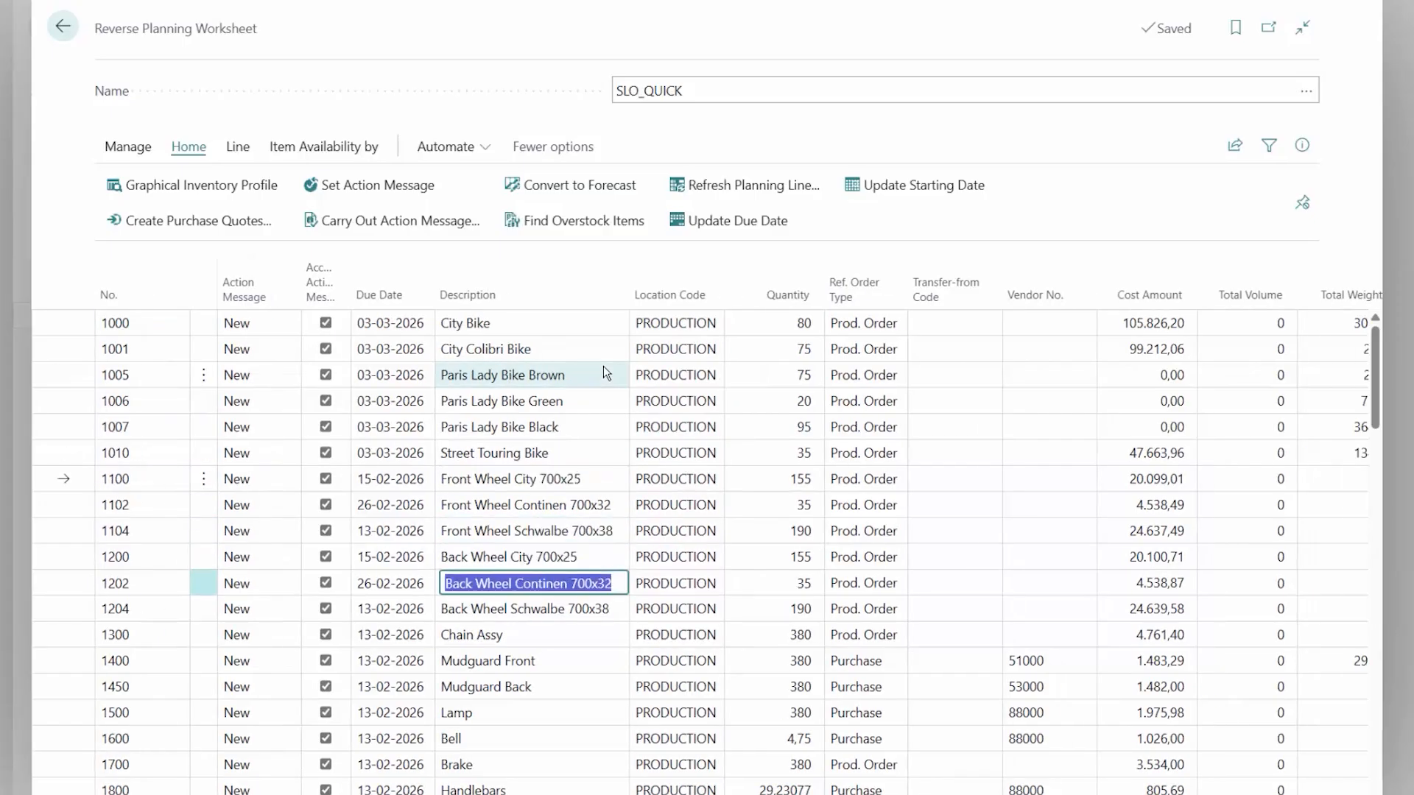
key(Down)
key(Down)
key(Down)
key(Down)
key(Down)
key(Down)
key(Down)
key(Down)
key(Down)
key(Down)
key(Down)
key(Down)
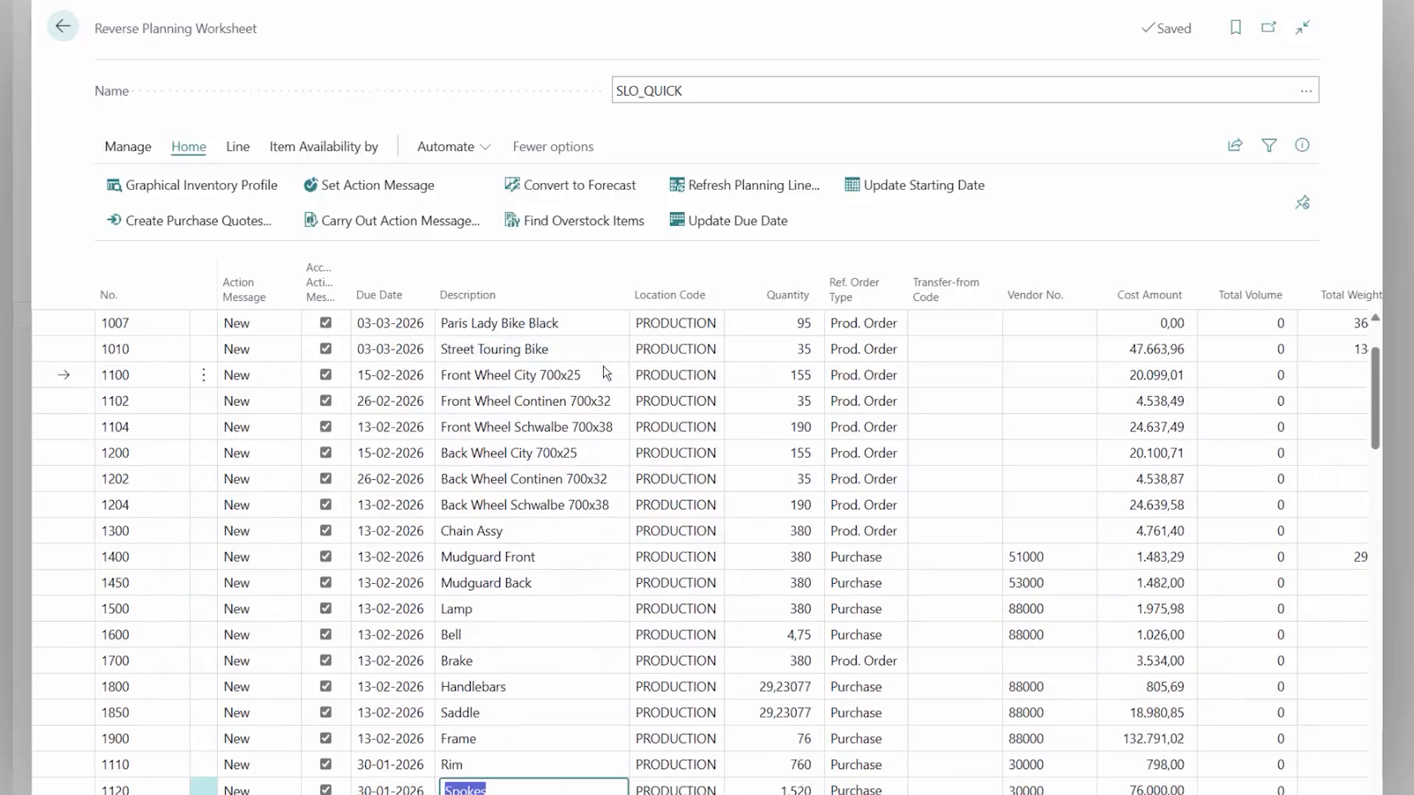
key(Down)
key(Down)
key(Down)
key(Down)
key(Down)
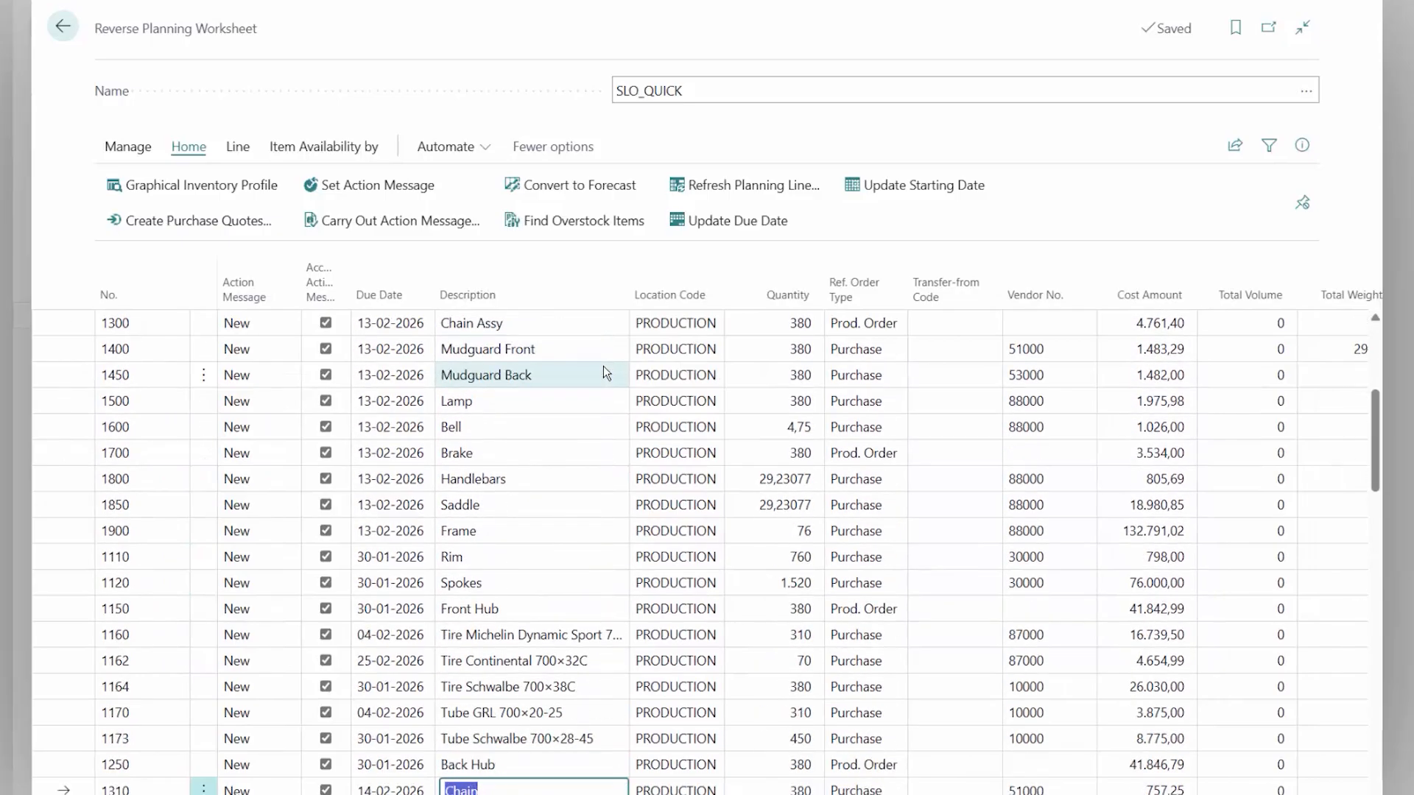
key(Down)
key(Down)
key(Down)
key(Down)
key(Down)
key(Down)
- Filter the worksheet lines to those with Ref. Order Type Purchase
key(Tab)
key(Tab)
key(Tab)
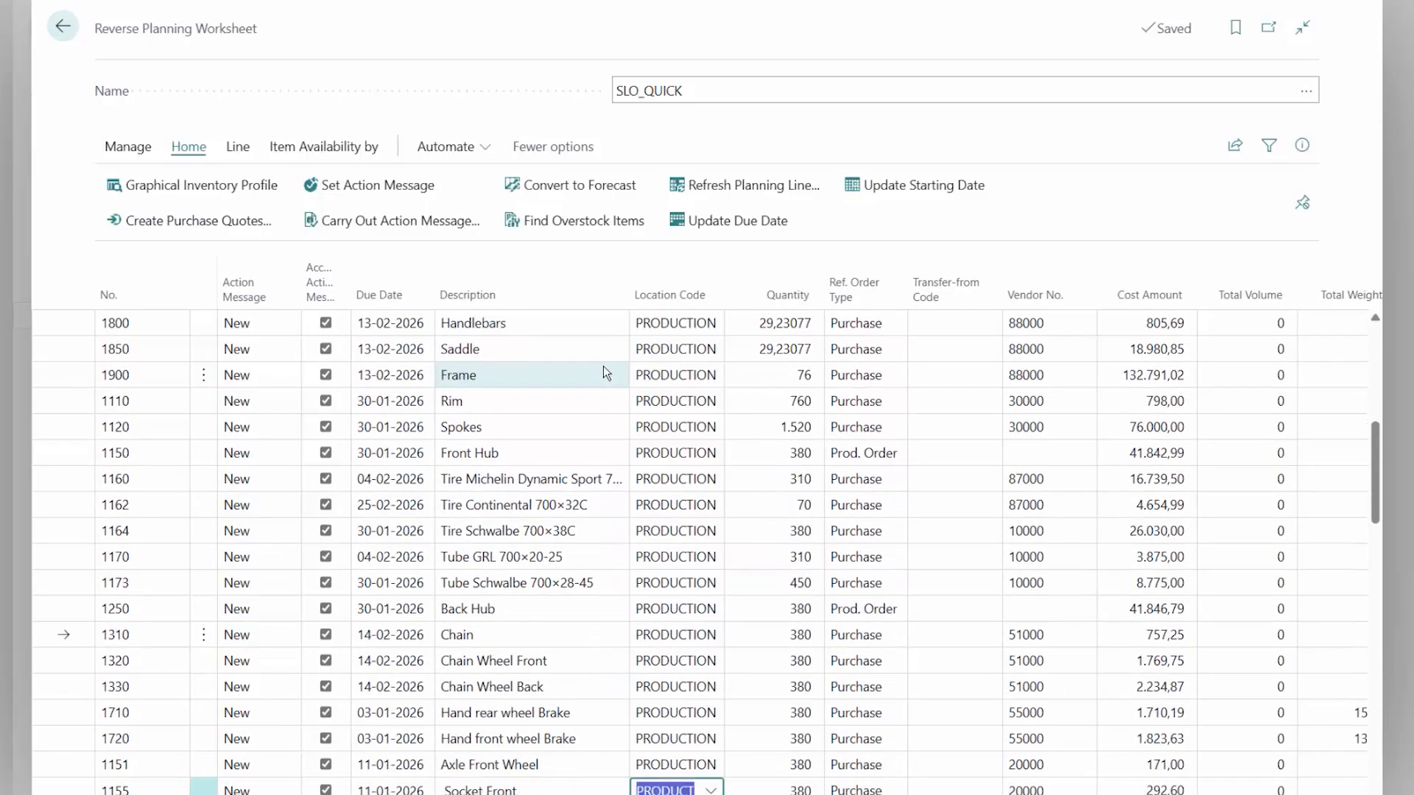
key(Up)
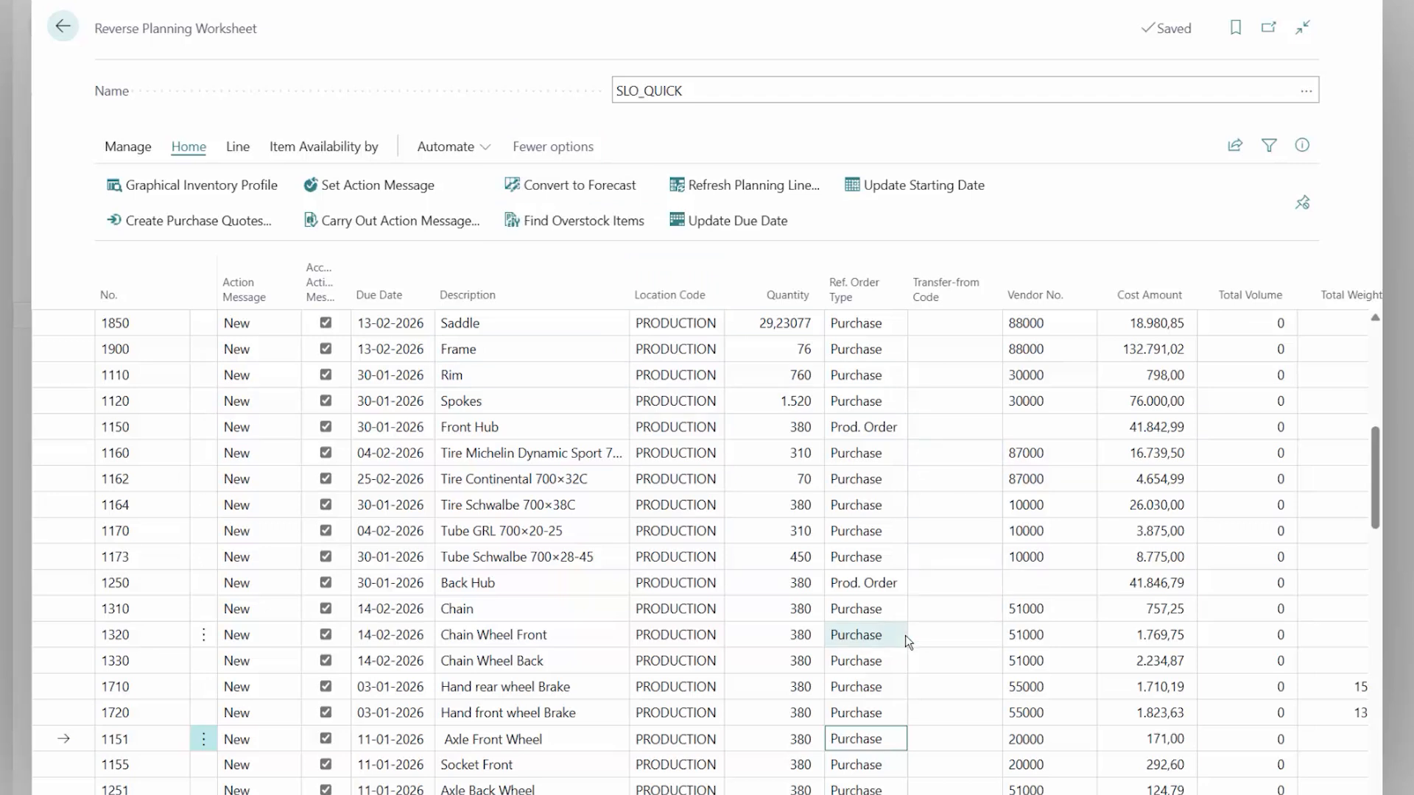
click(875, 663)
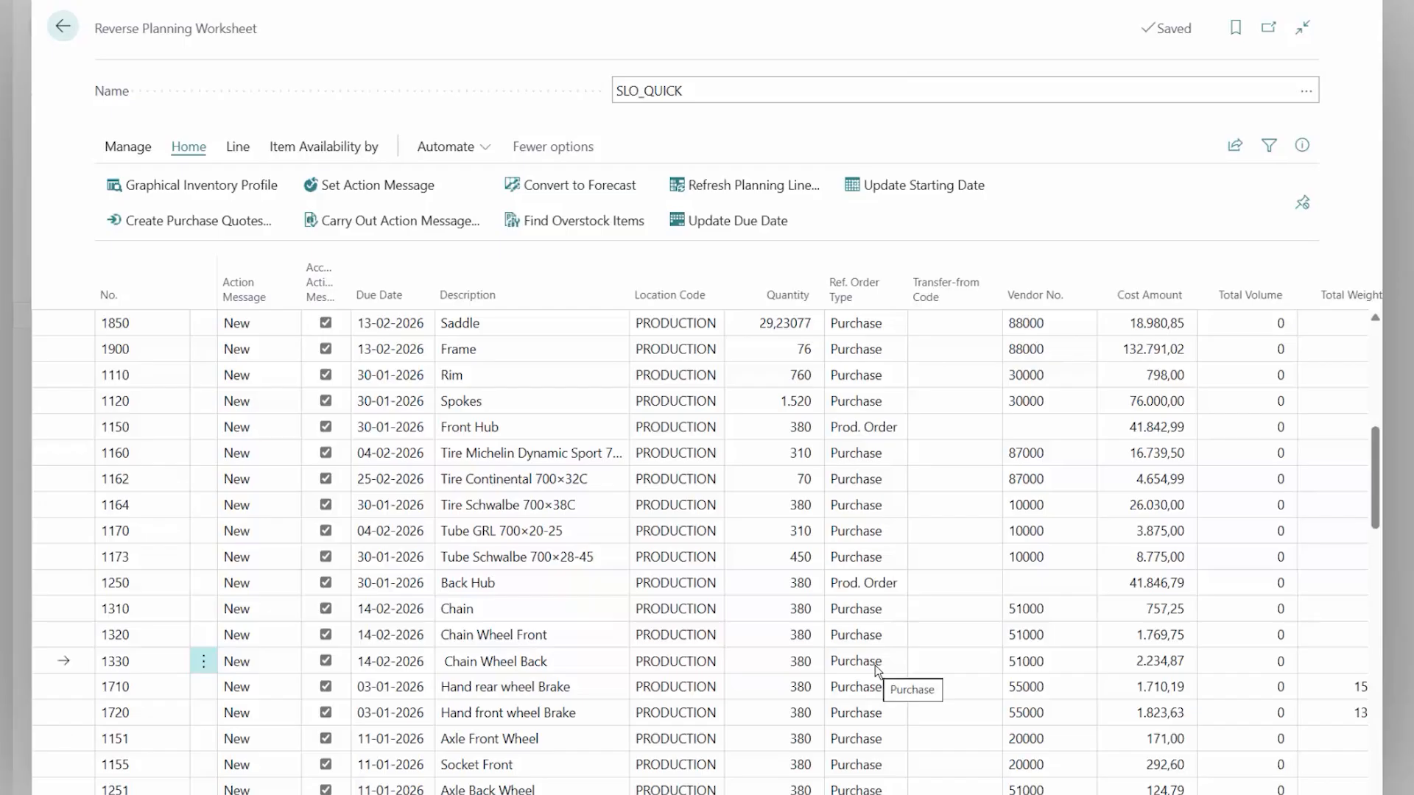
key(alt+F3)
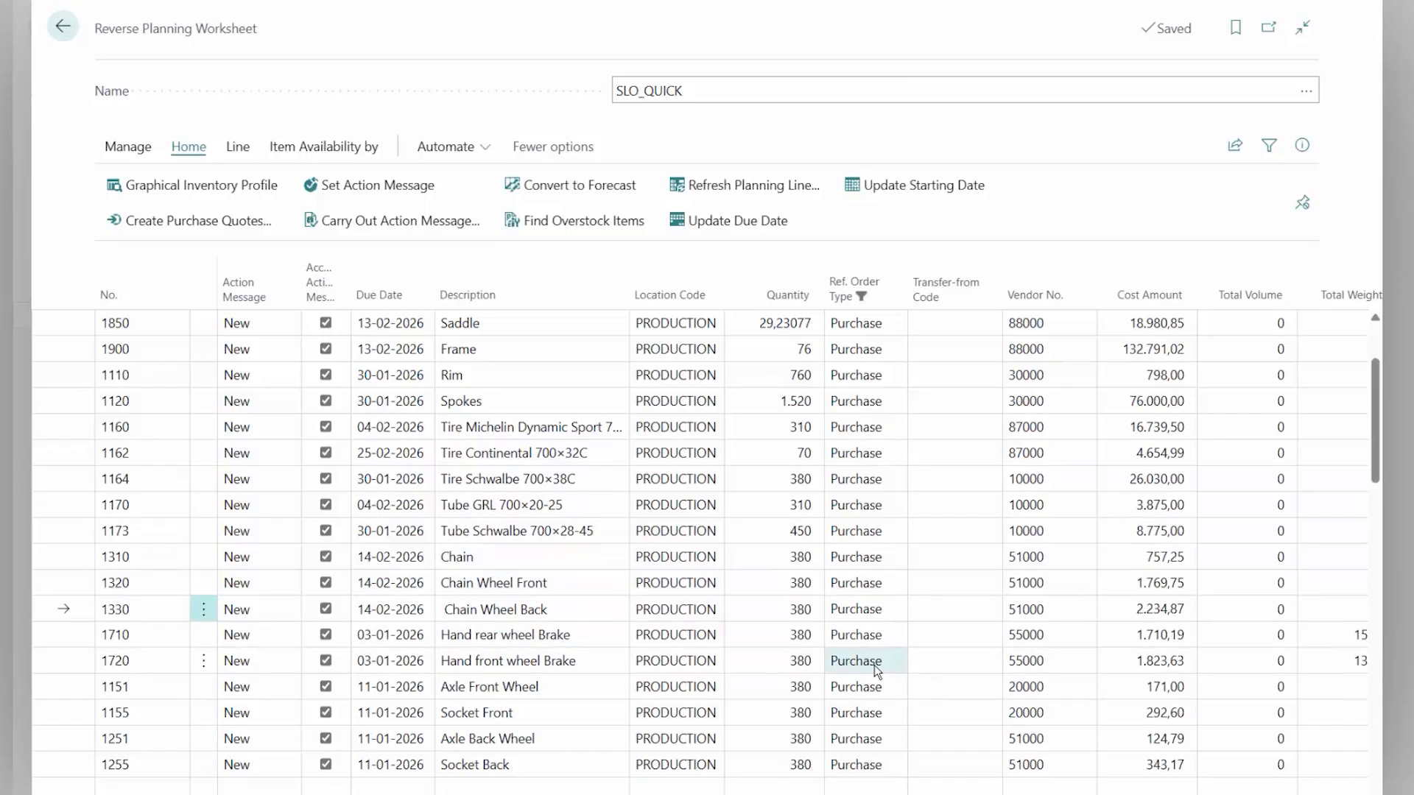
- Convert all filtered purchase lines to forecast PURCH2026 using Only Add Difference, aligned to Month, with forecast type Sales Item
scroll(847, 486, up, 2)
click(862, 431)
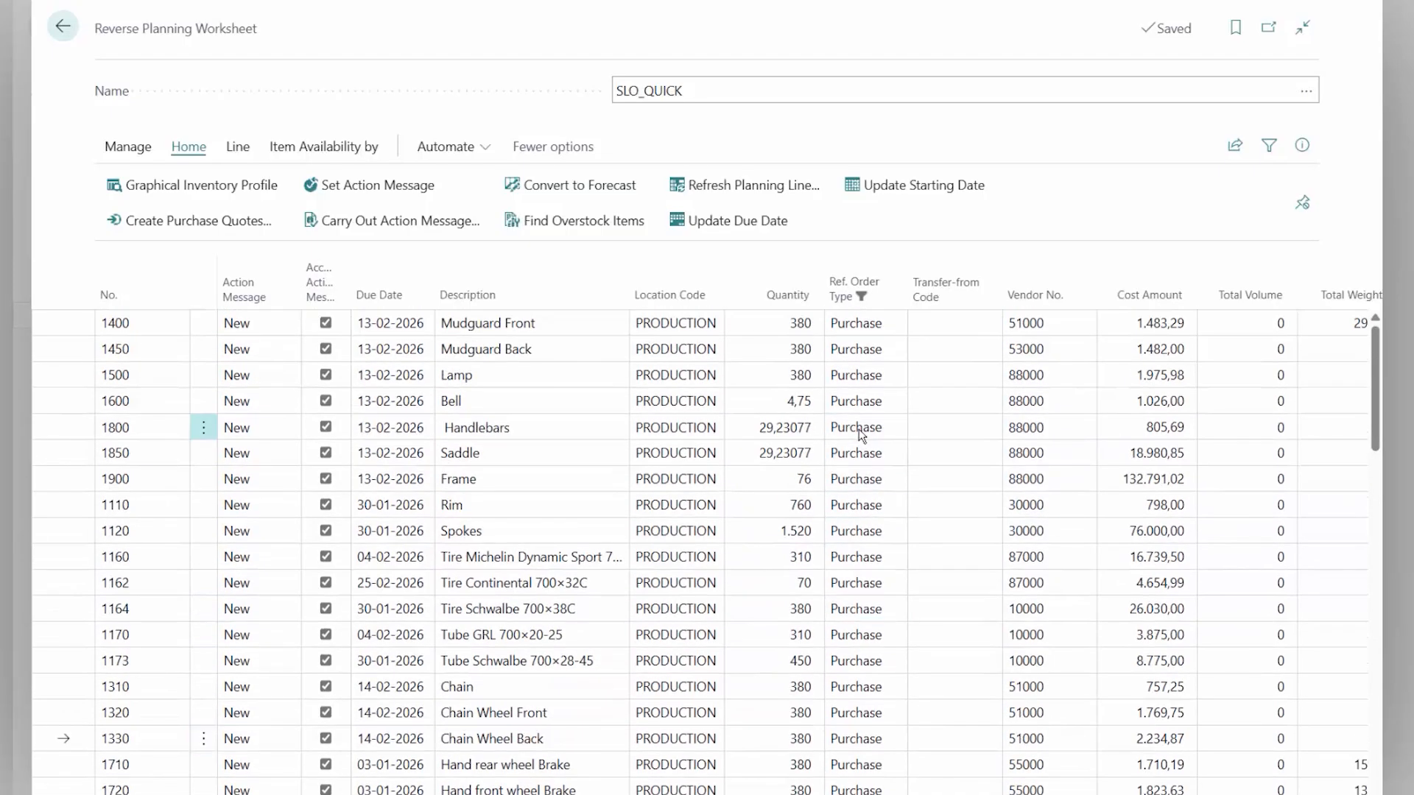
key(ctrl+a)
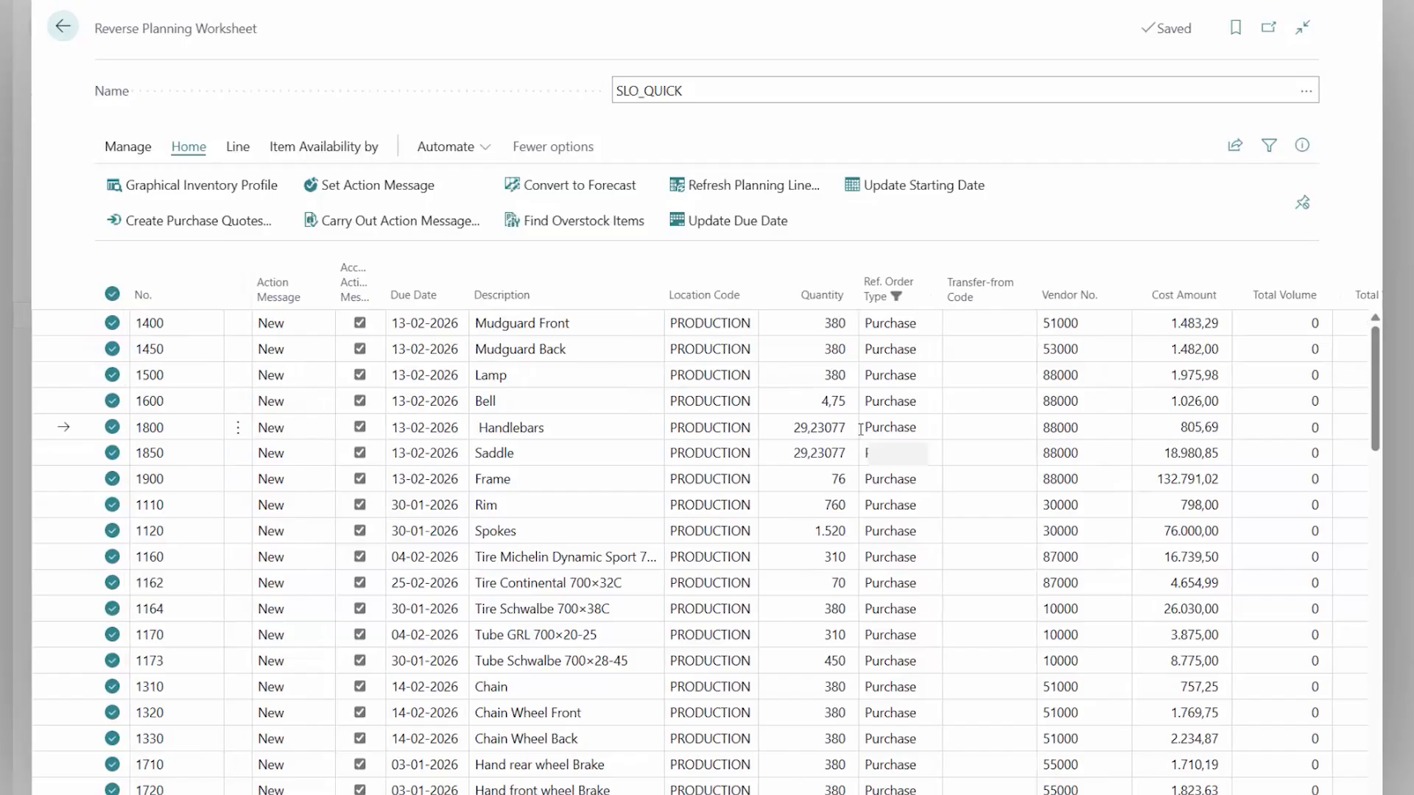
click(573, 197)
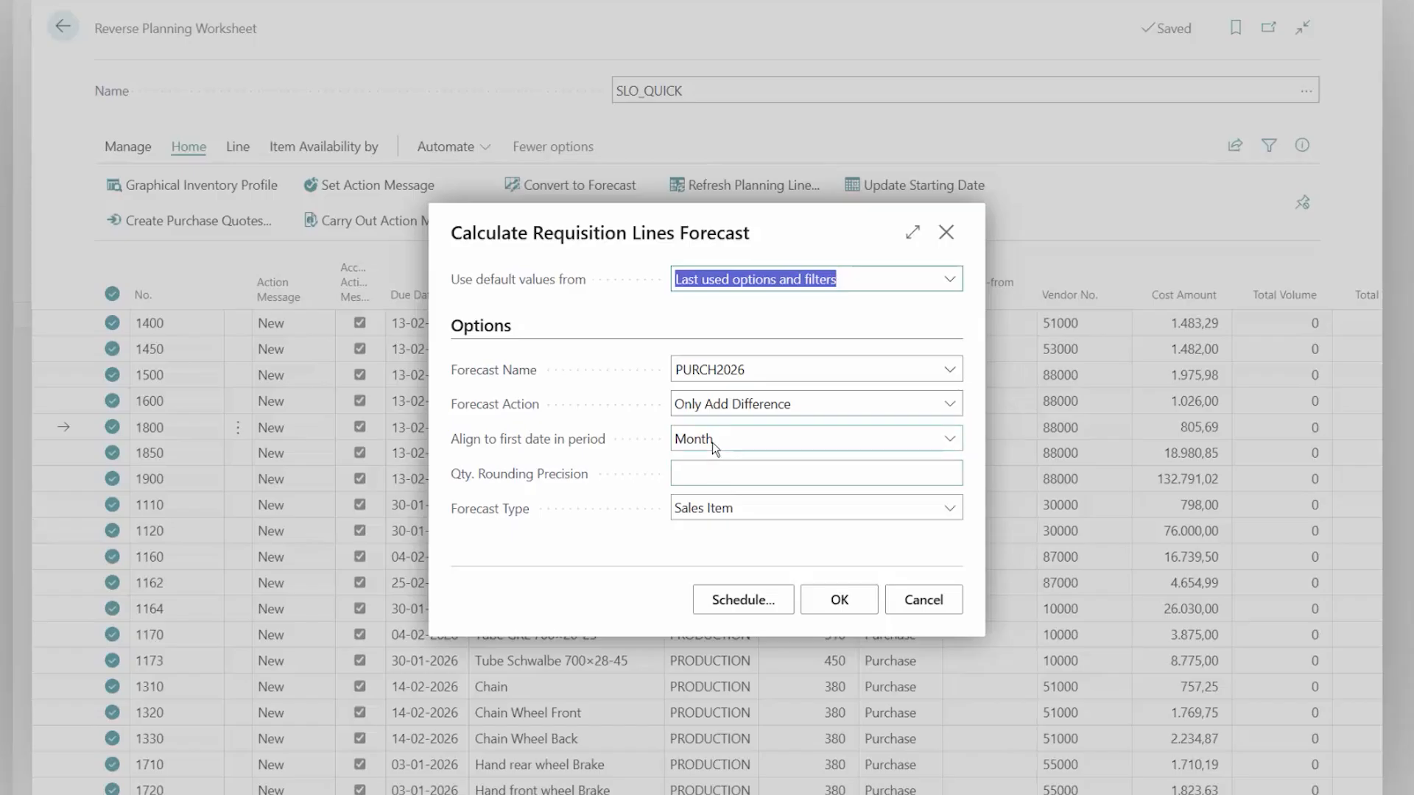
click(726, 372)
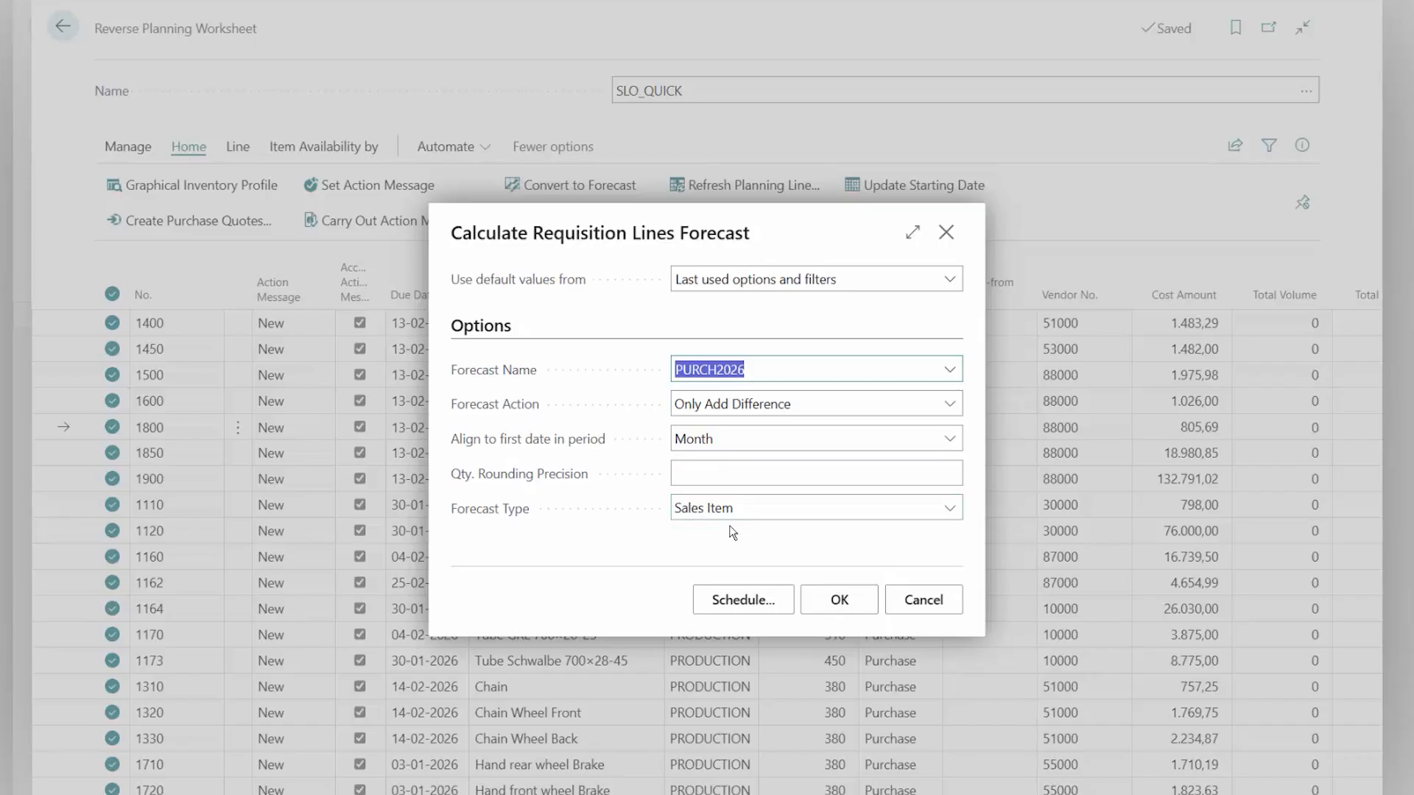
click(828, 598)
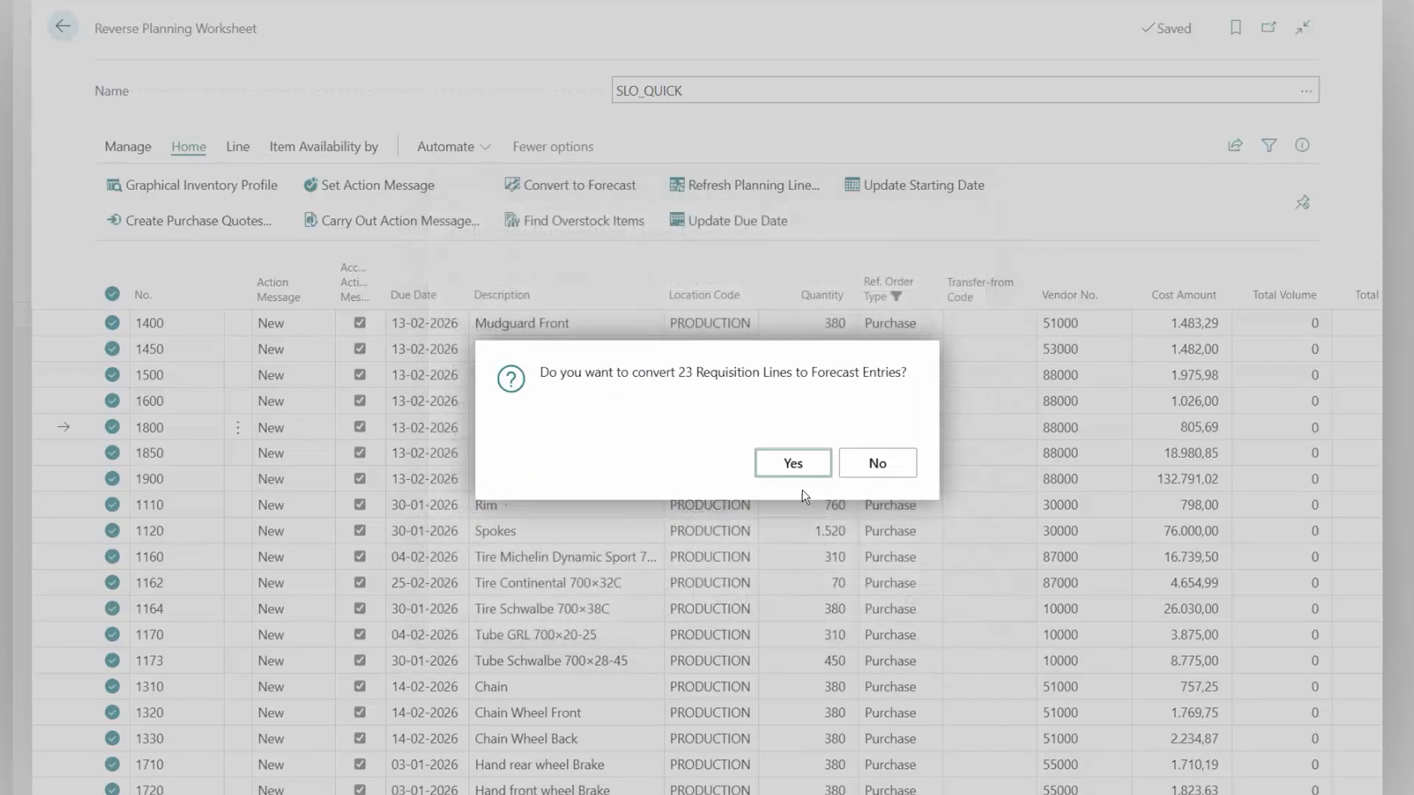
click(789, 462)
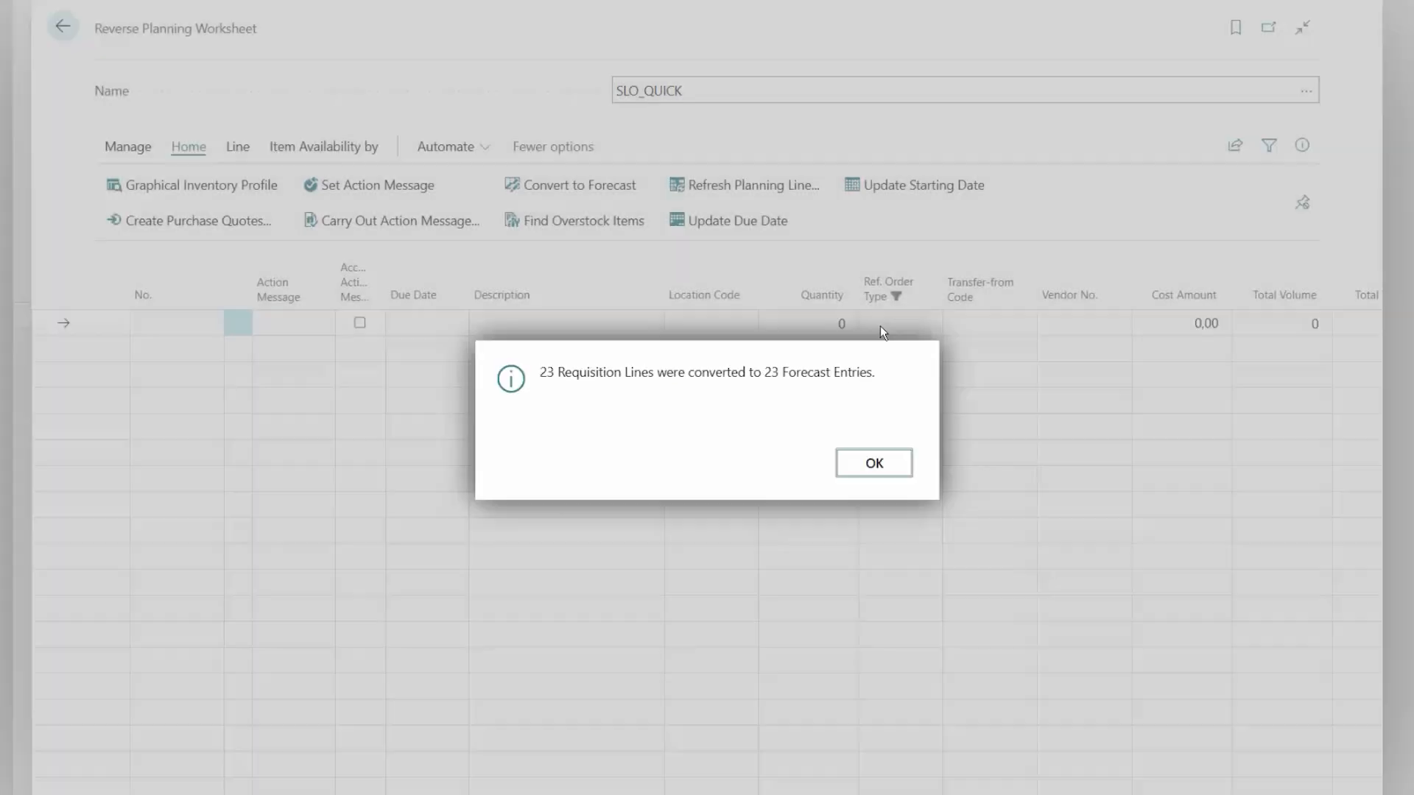
click(874, 463)
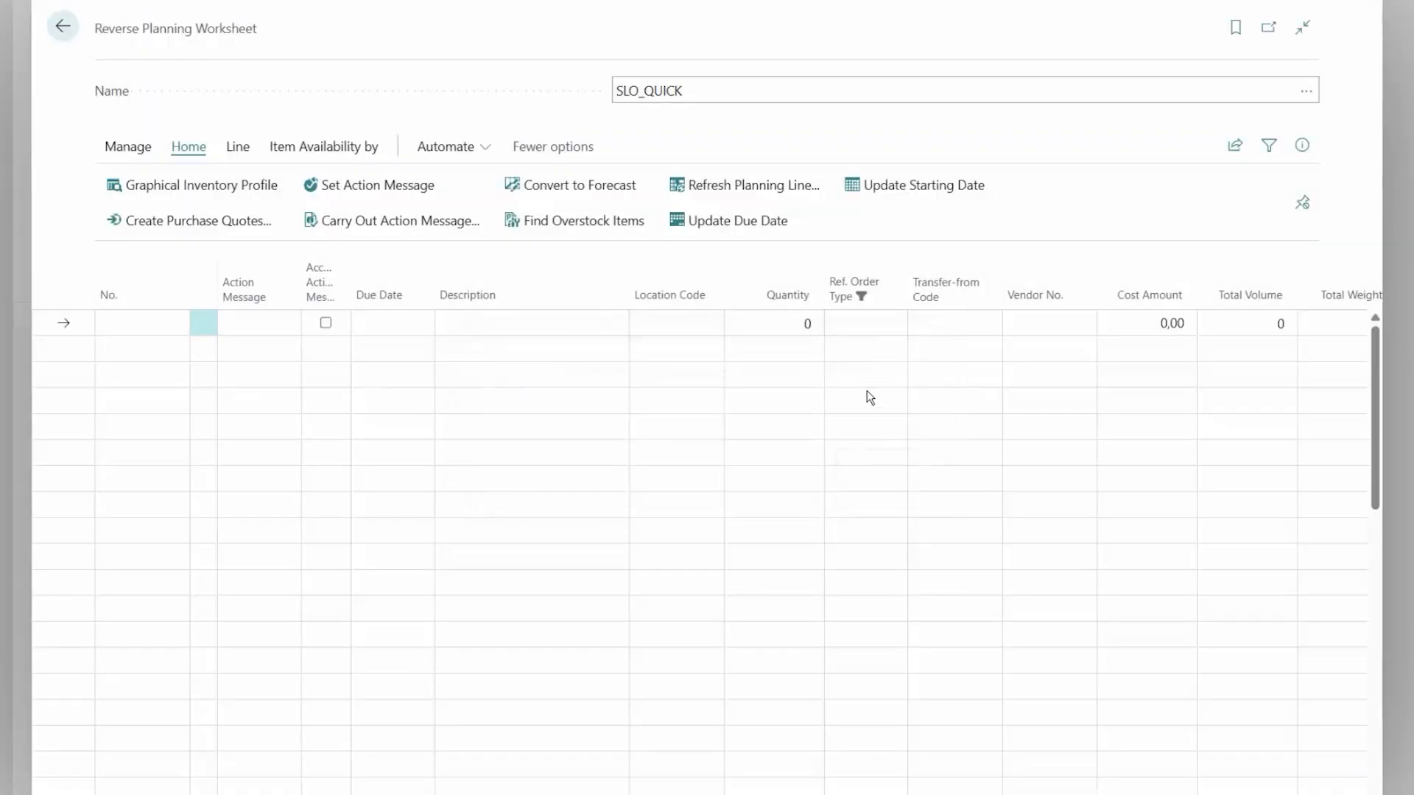
- Clear the Ref. Order Type filter and delete all the remaining Prod. Order lines from the worksheet
click(898, 301)
click(813, 399)
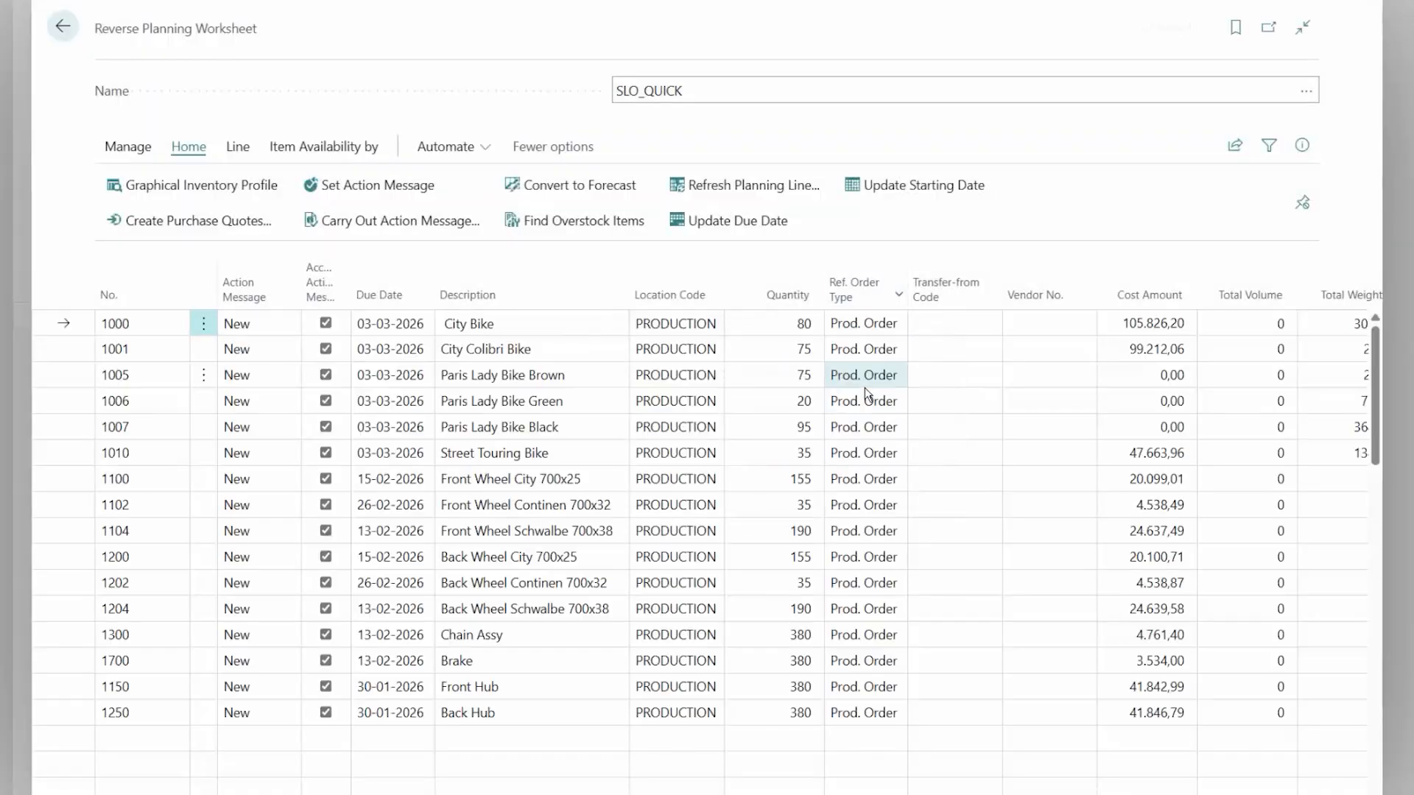
click(869, 398)
key(ctrl+a)
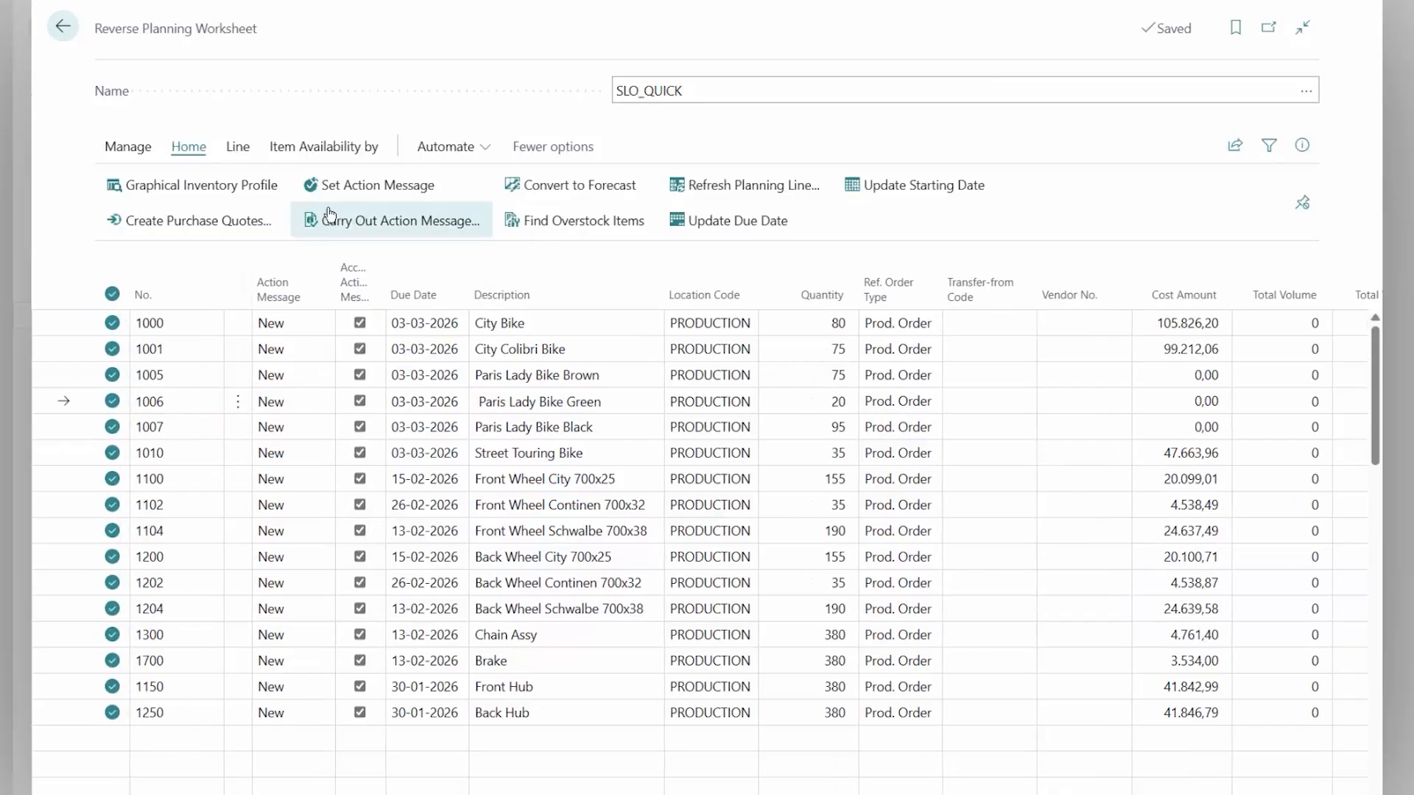
click(140, 151)
click(141, 185)
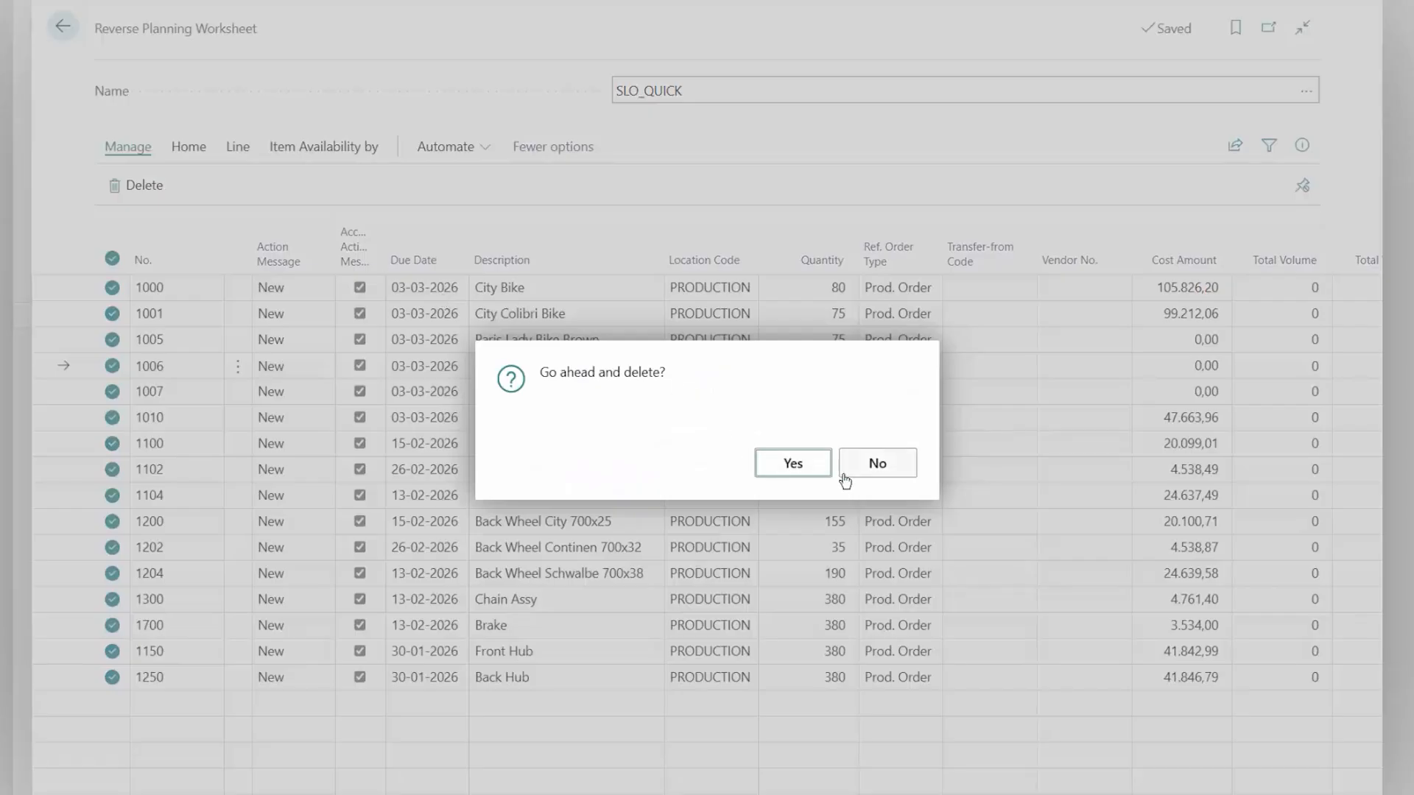
click(792, 464)
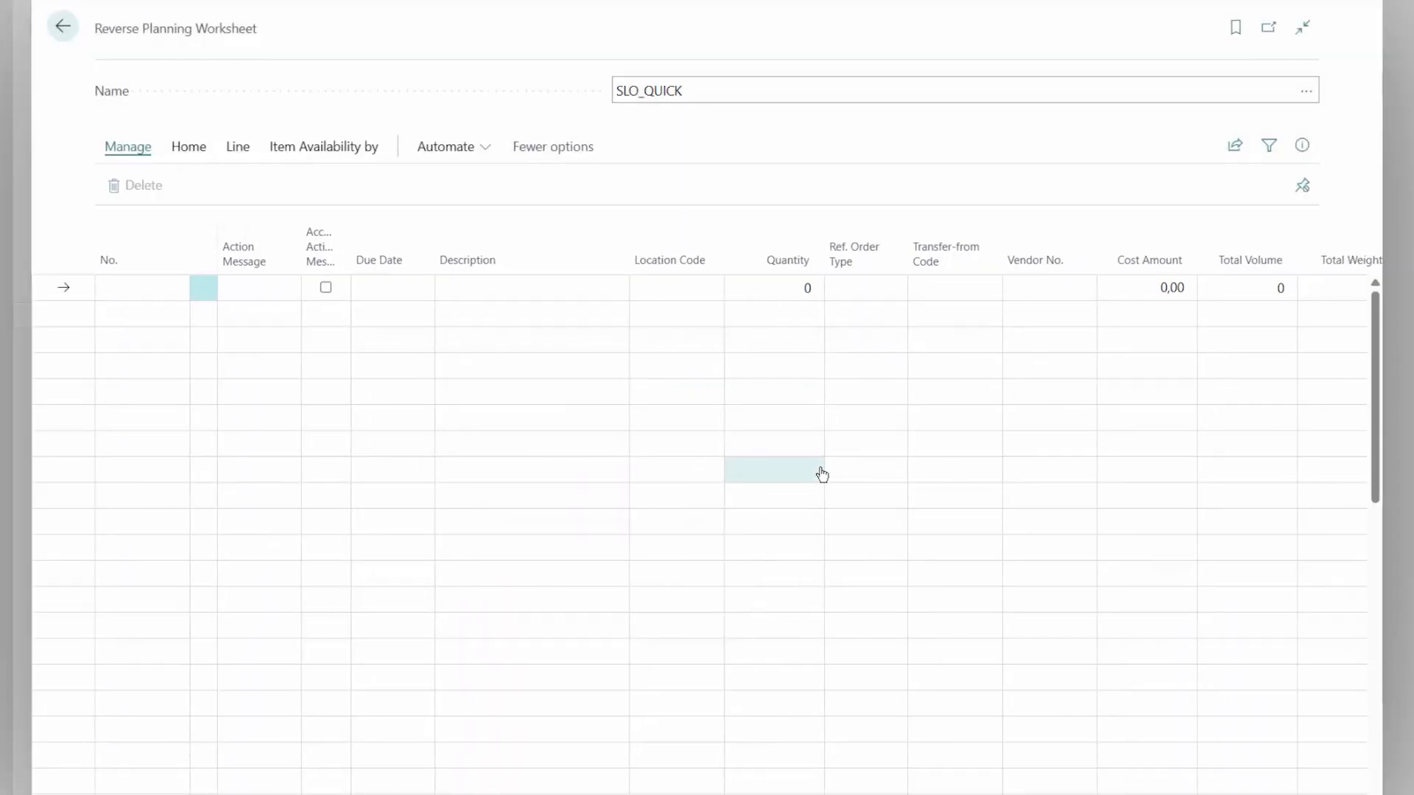
- Return to the item list and open the Flexible Forecast for item 1110 Rim
click(65, 33)
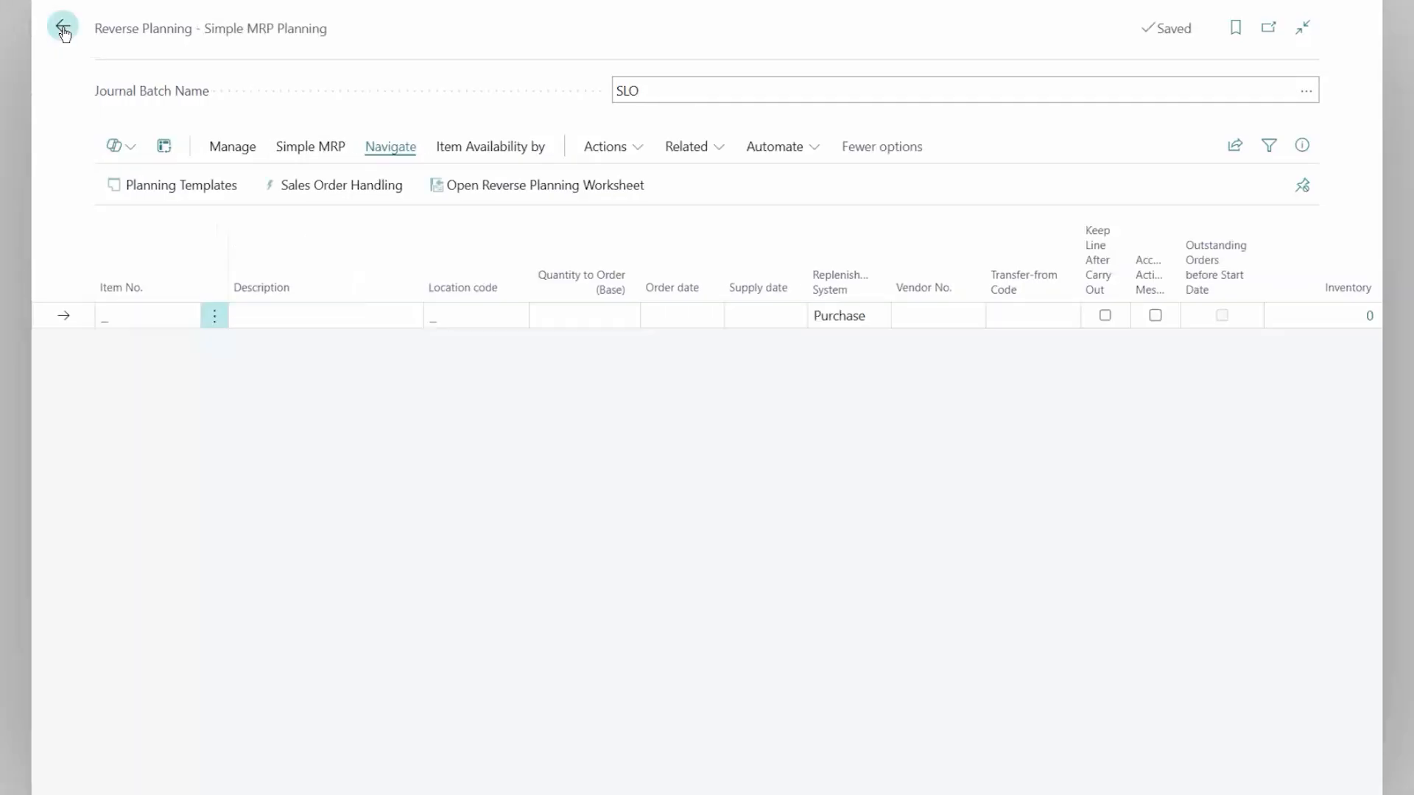
click(62, 28)
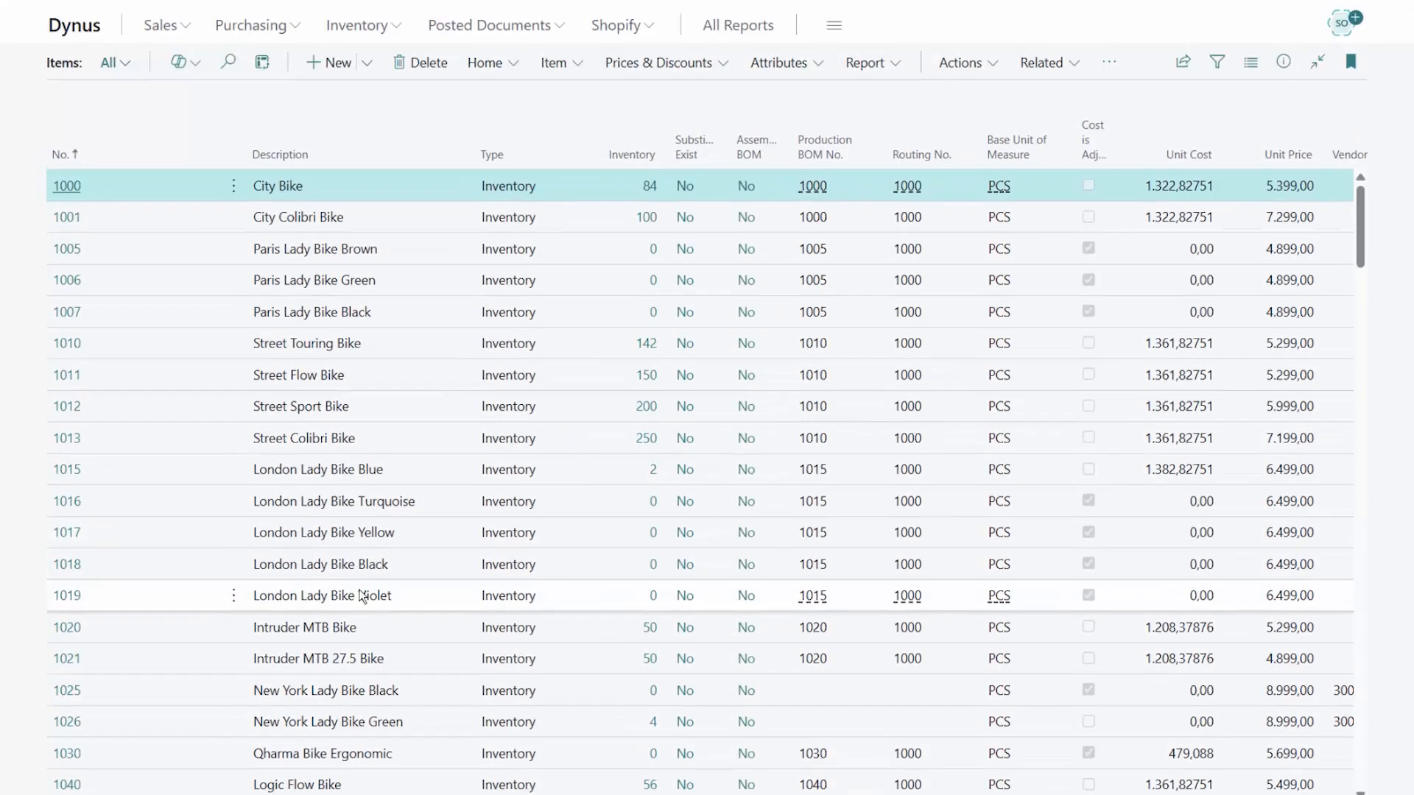
scroll(361, 619, down, 8)
scroll(363, 620, down, 3)
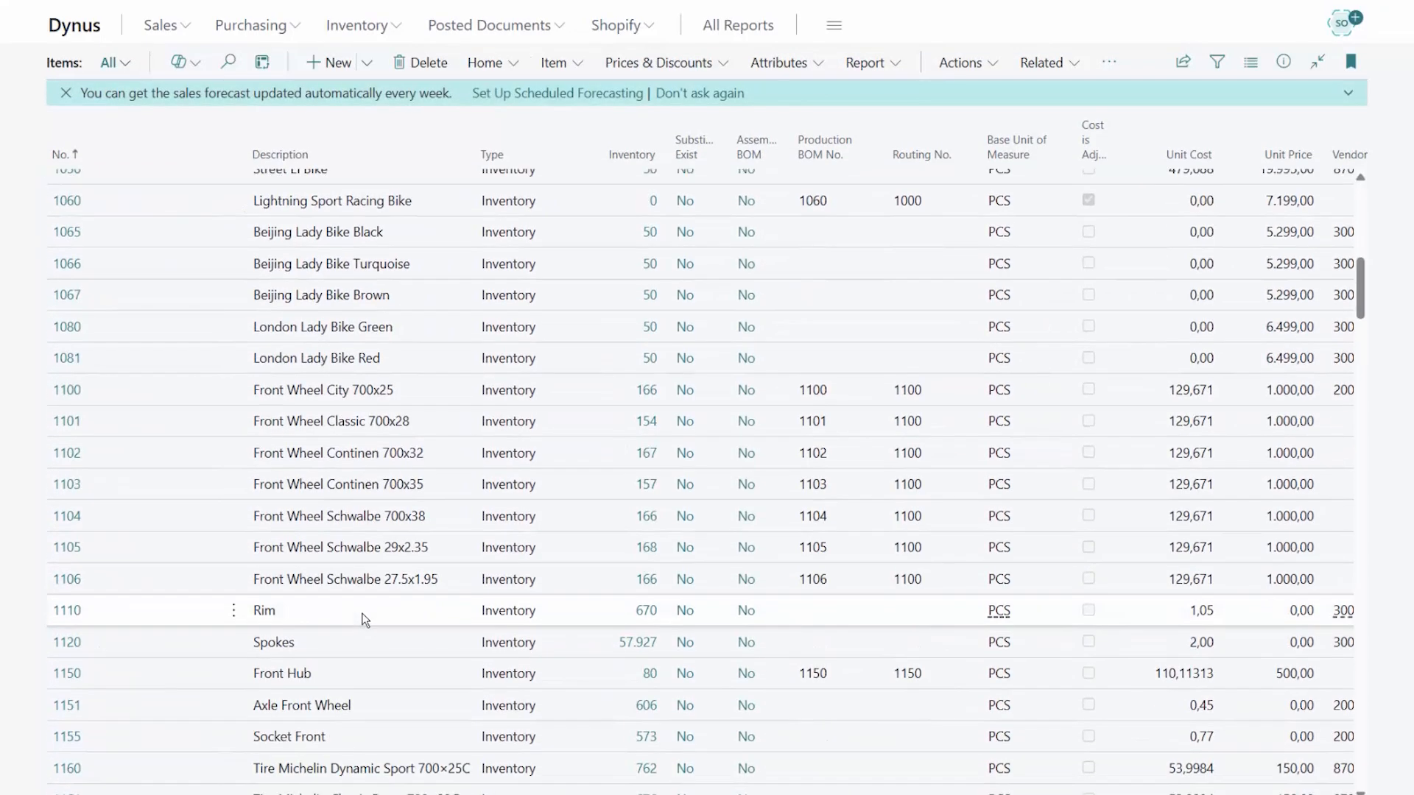
click(308, 612)
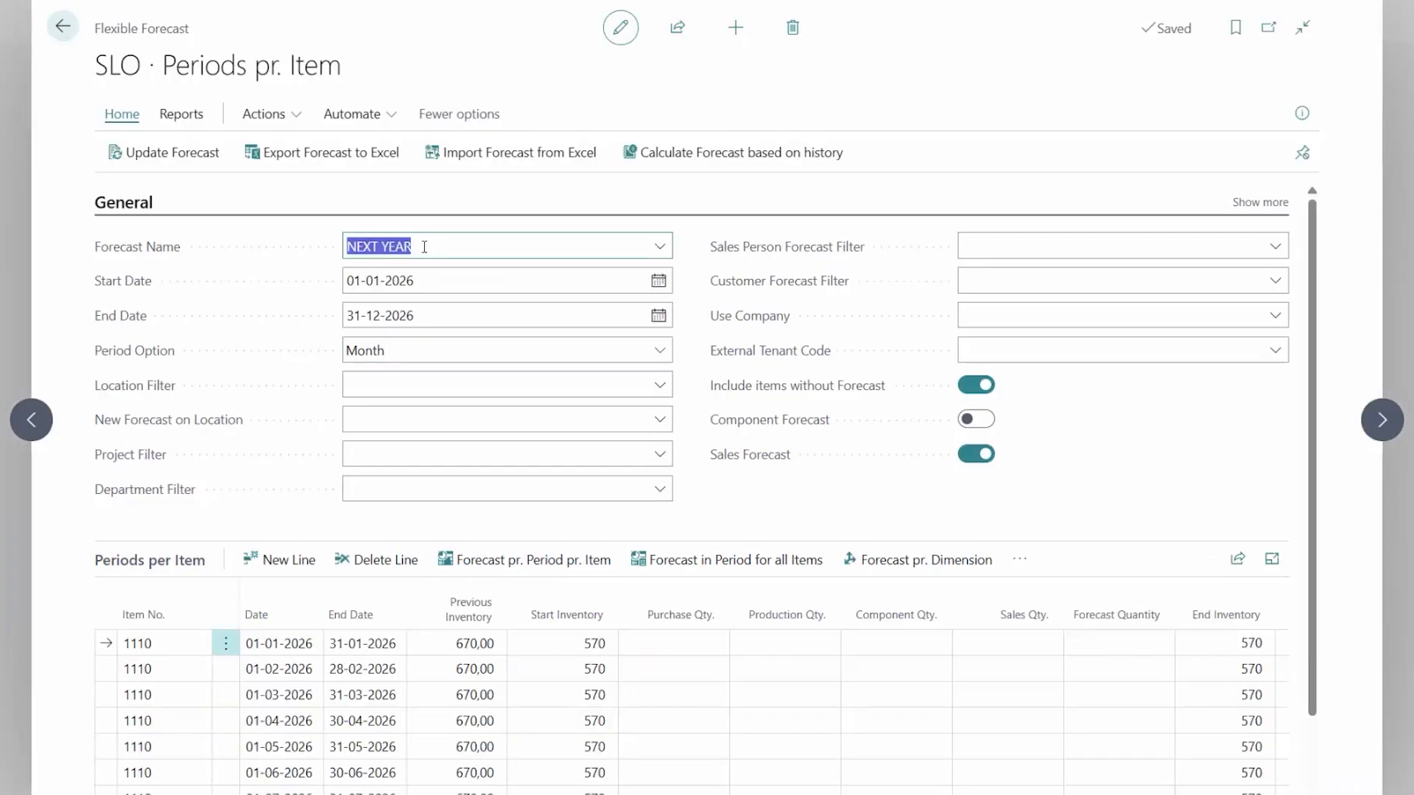
- Update the Flexible Forecast with forecast name PURCH2026 and check the monthly forecast quantities for item 1110
click(425, 247)
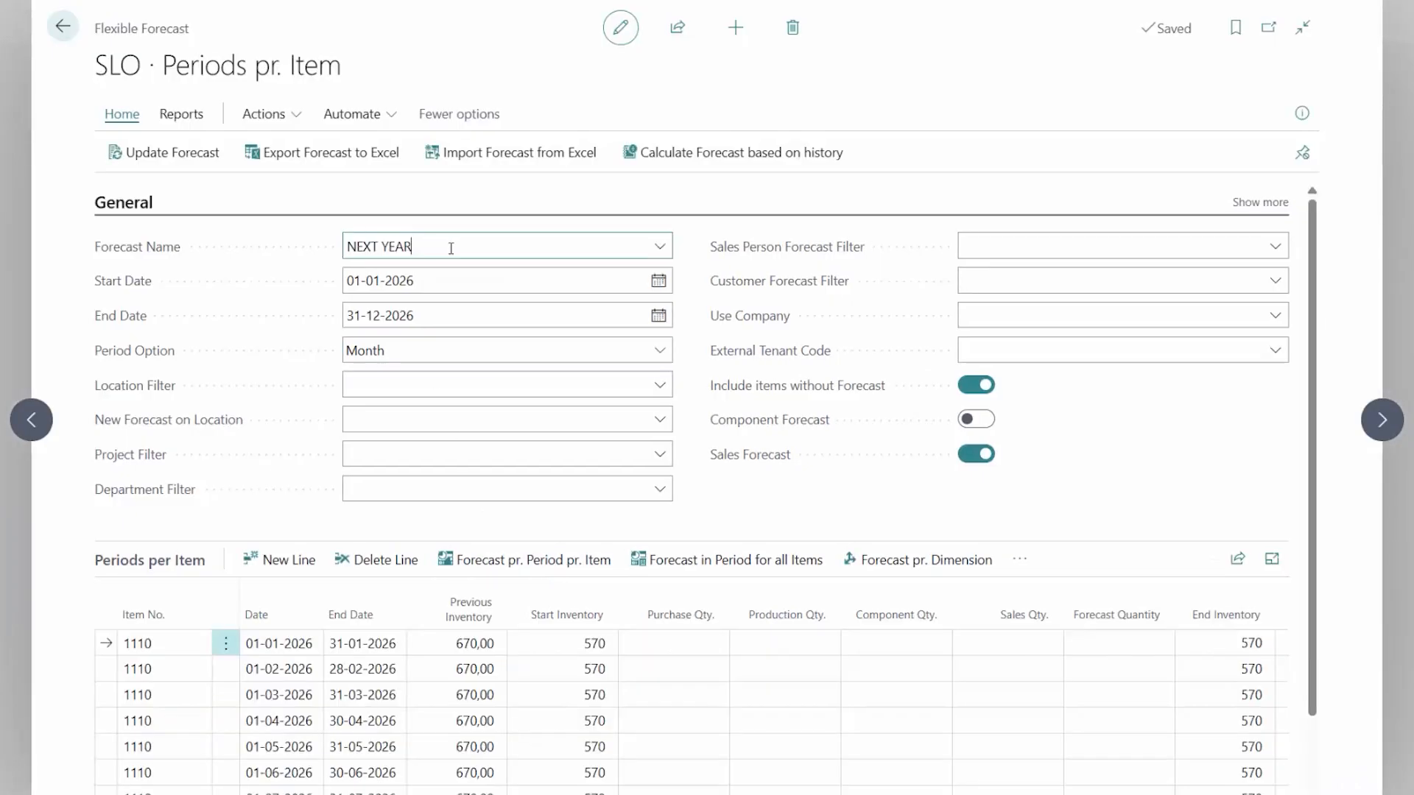
drag(450, 248, 299, 251)
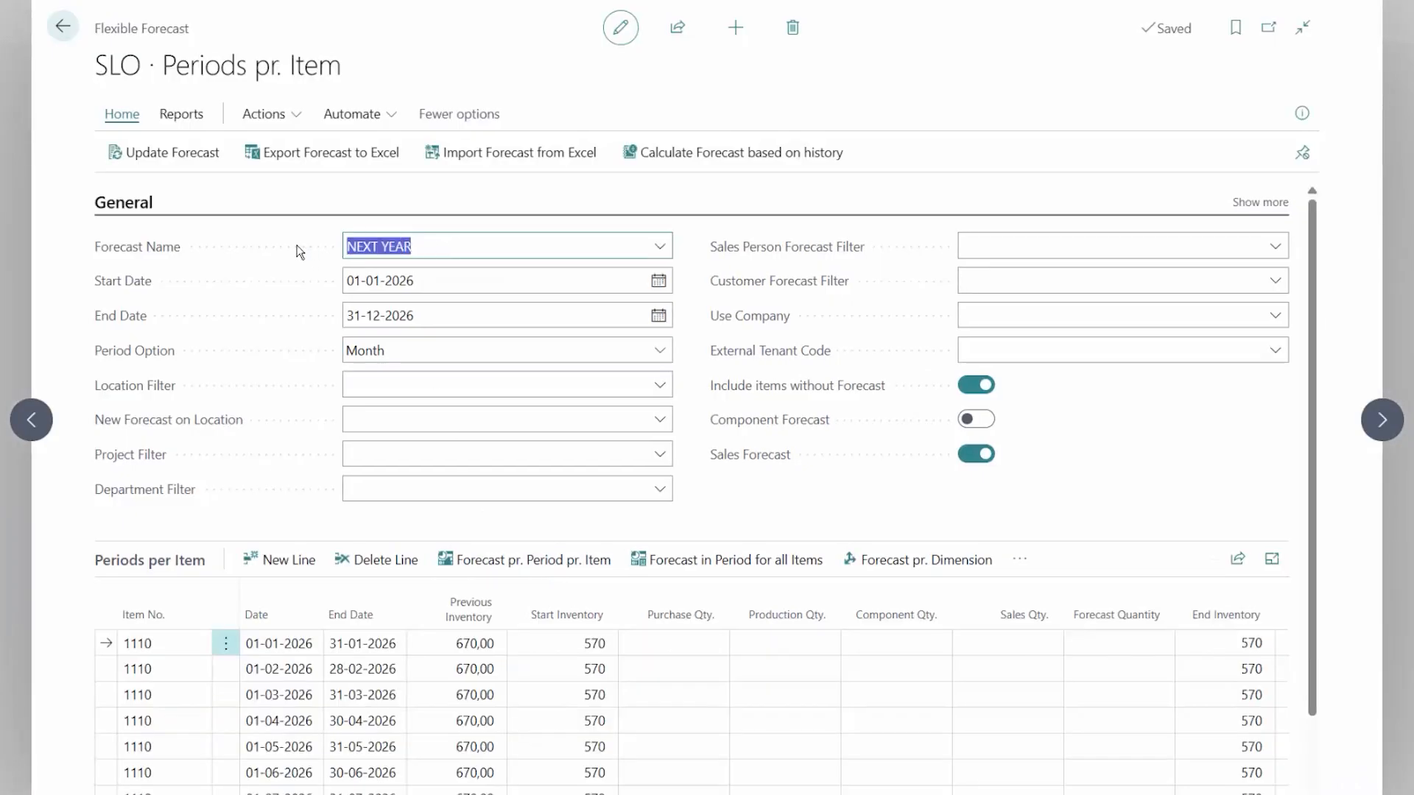
click(657, 249)
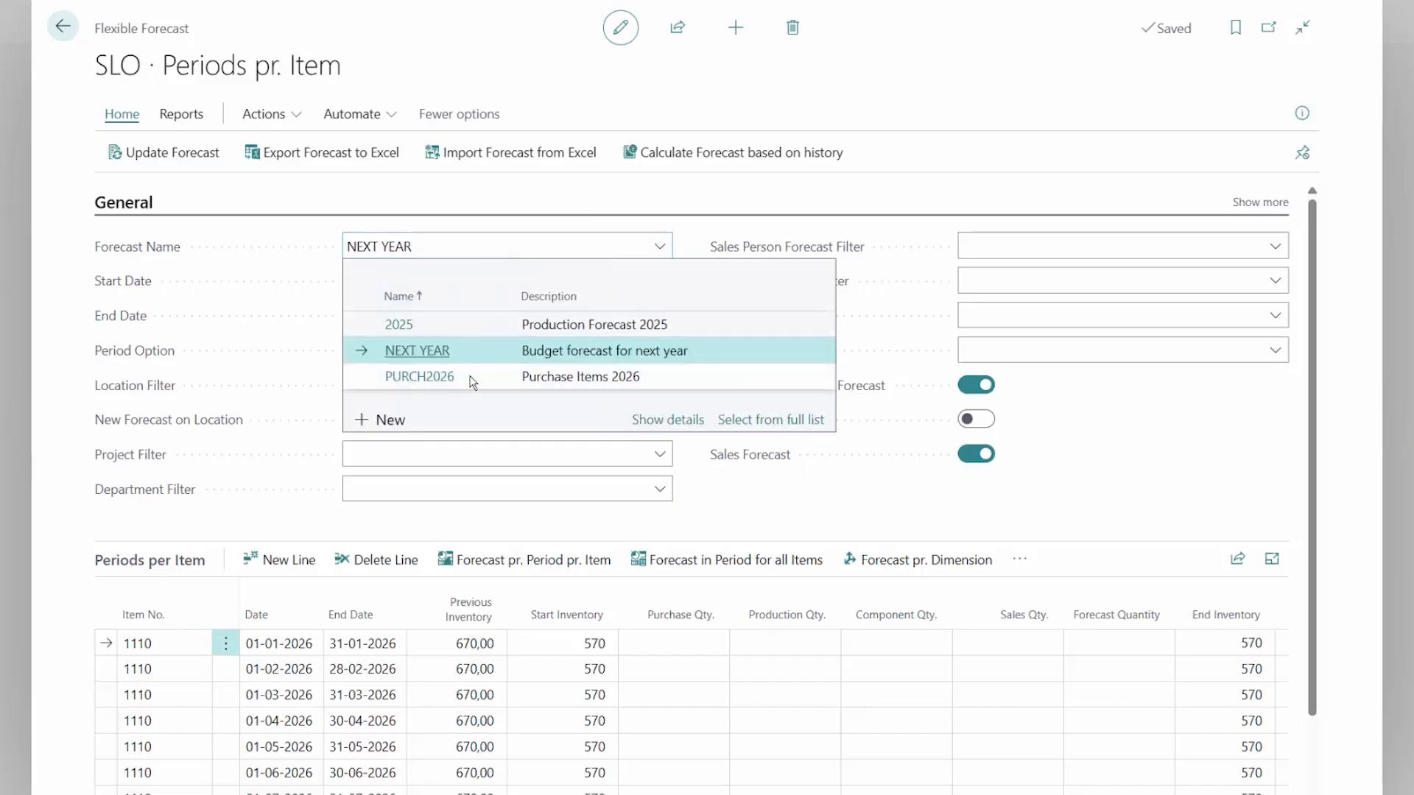
click(472, 382)
click(180, 156)
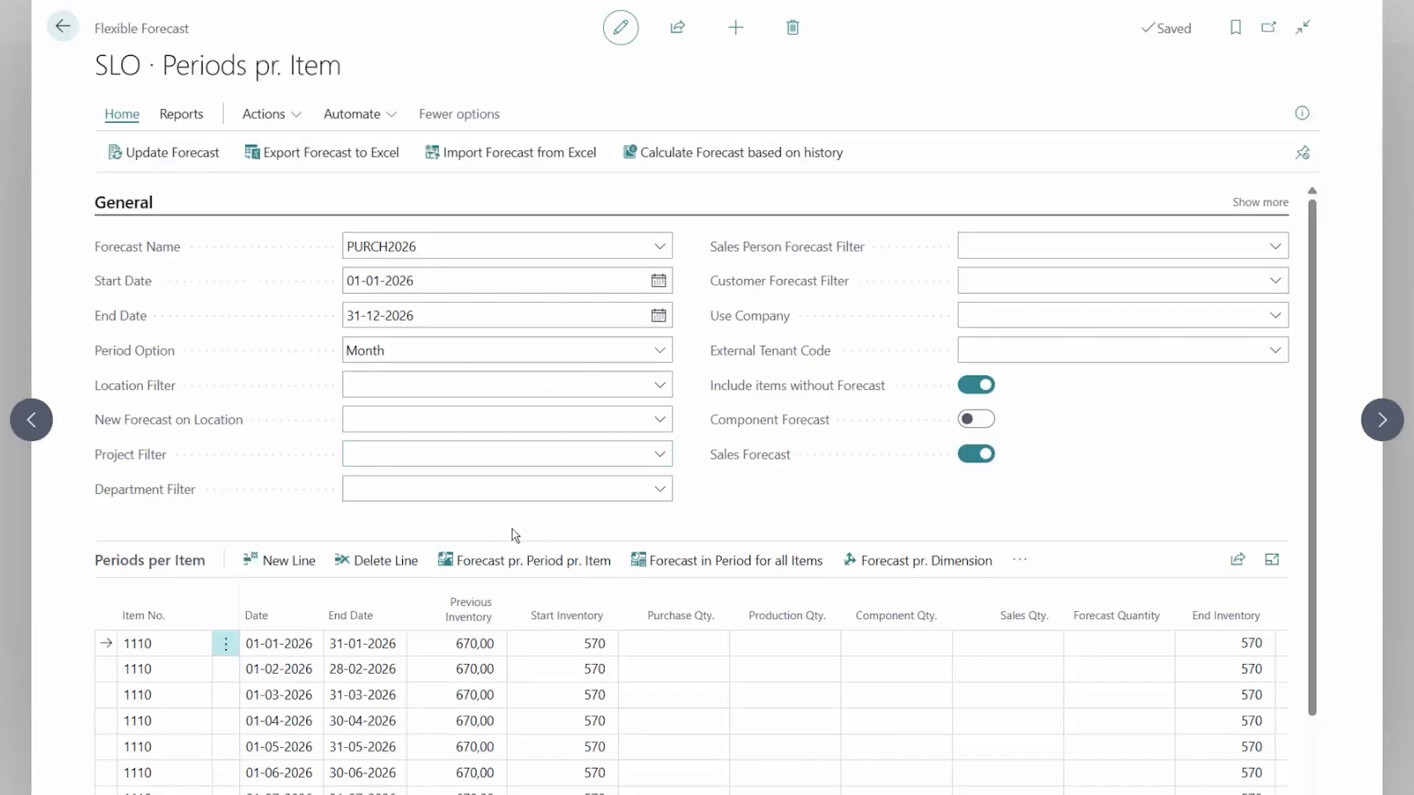
click(1129, 643)
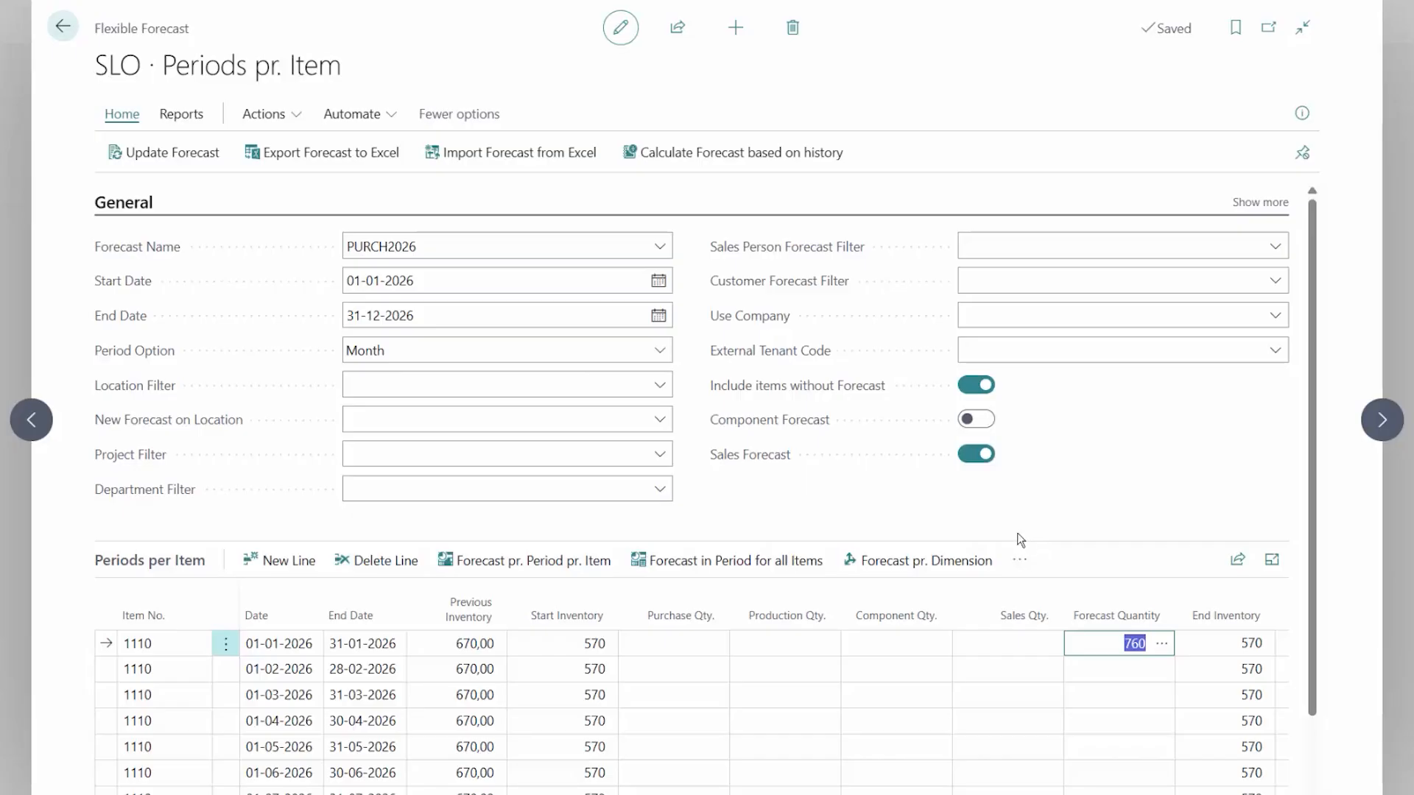
drag(1313, 390, 1316, 505)
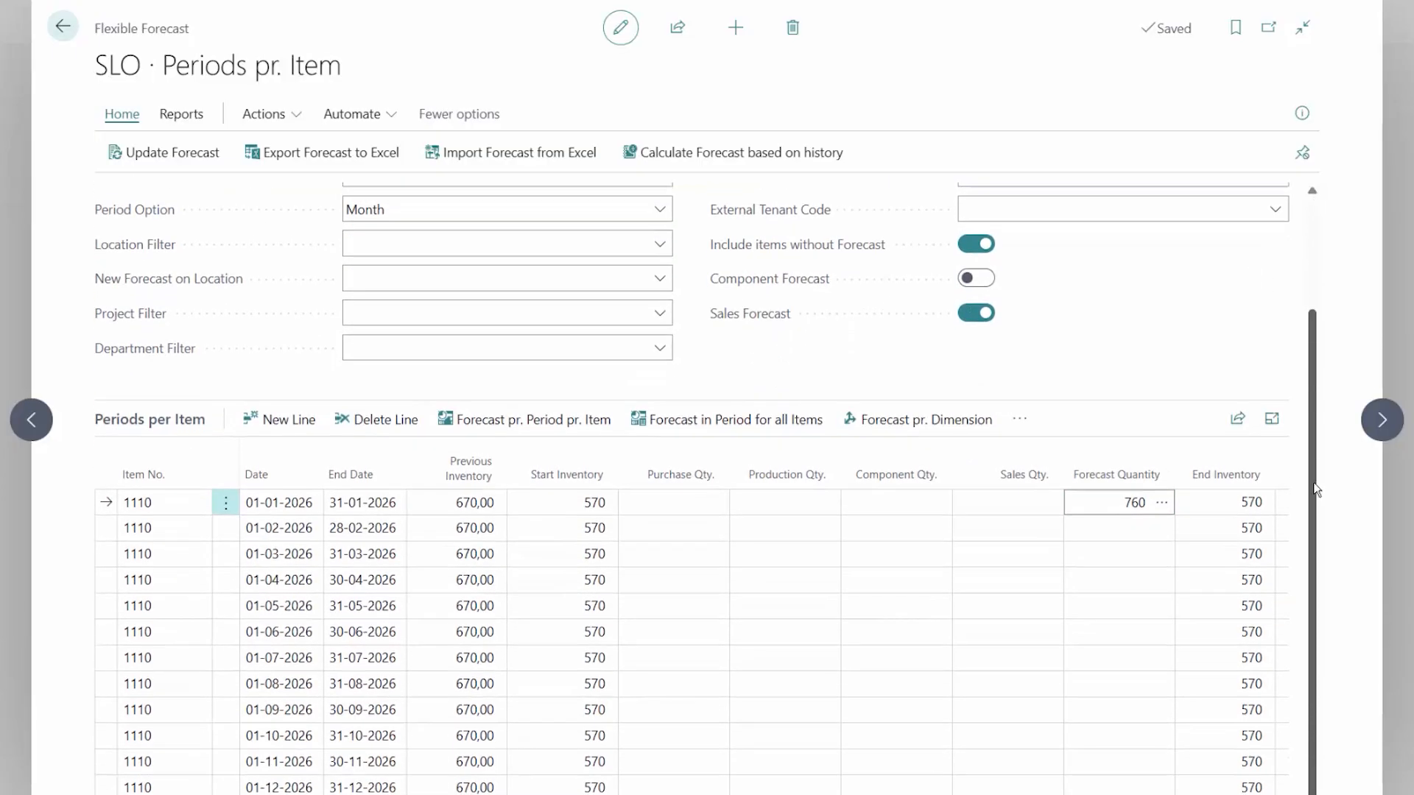